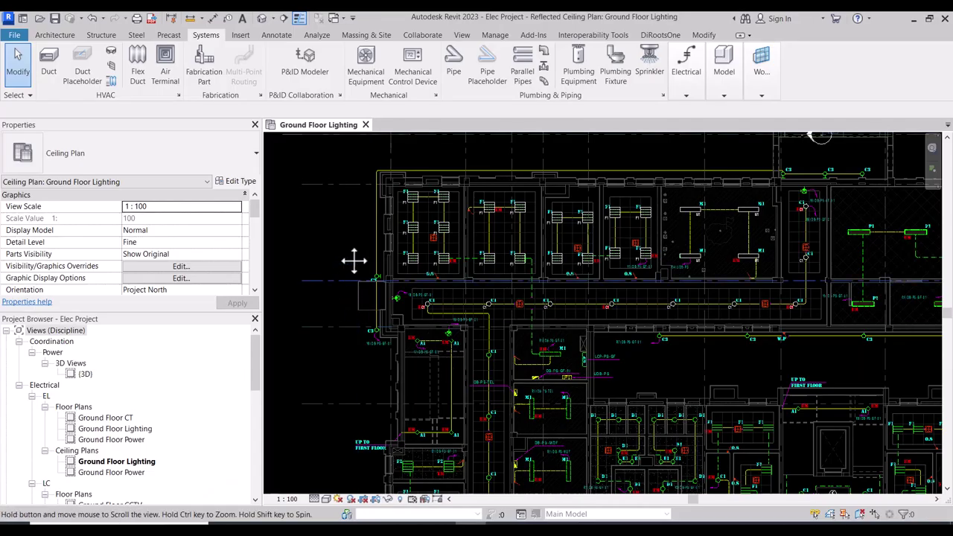
middle_click_drag(354, 260, 354, 257)
scroll(335, 235, "down", 1)
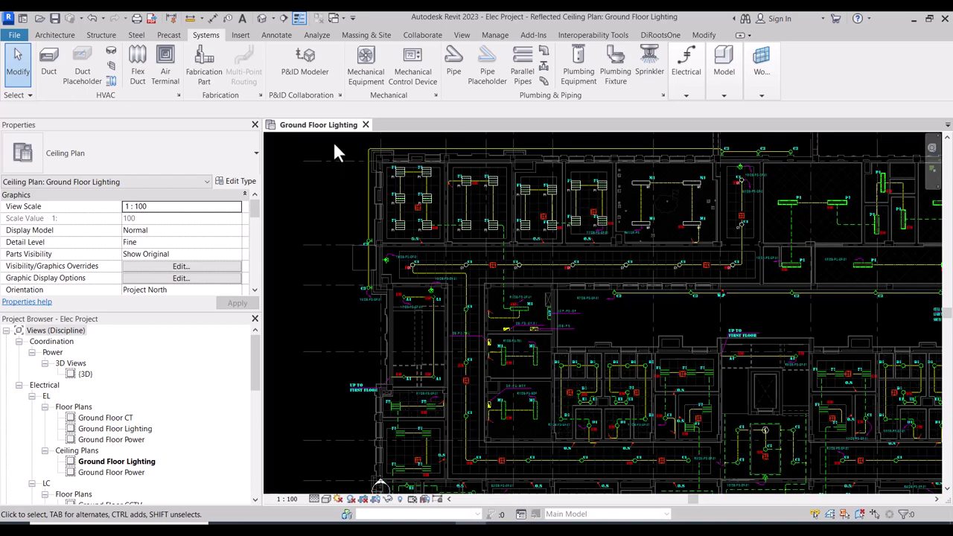
left_click_drag(333, 143, 322, 213)
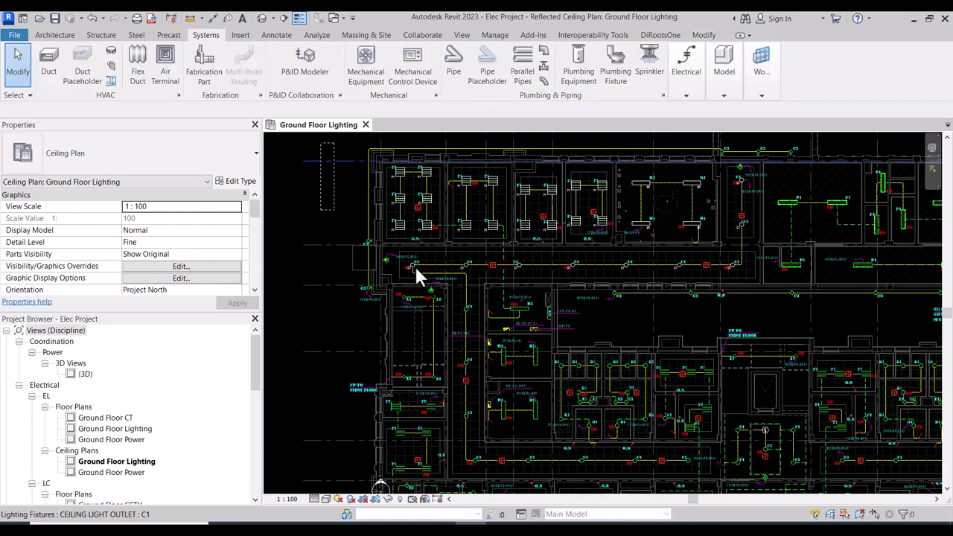
Step: Copy the corridor's C1 ceiling light outlet down the vertical corridor onto the three C1 symbols, using multiple copy
scroll(410, 262, "up", 3)
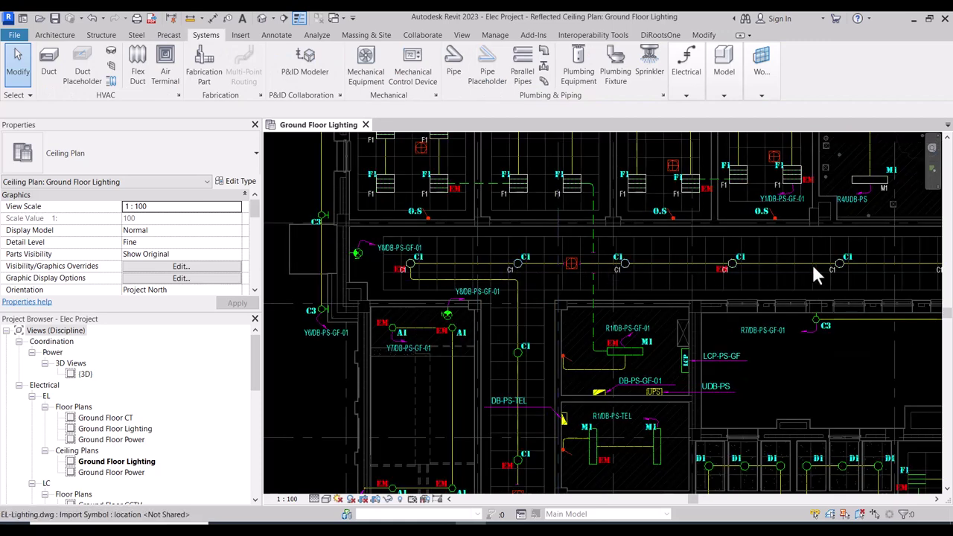
middle_click_drag(557, 330, 525, 277)
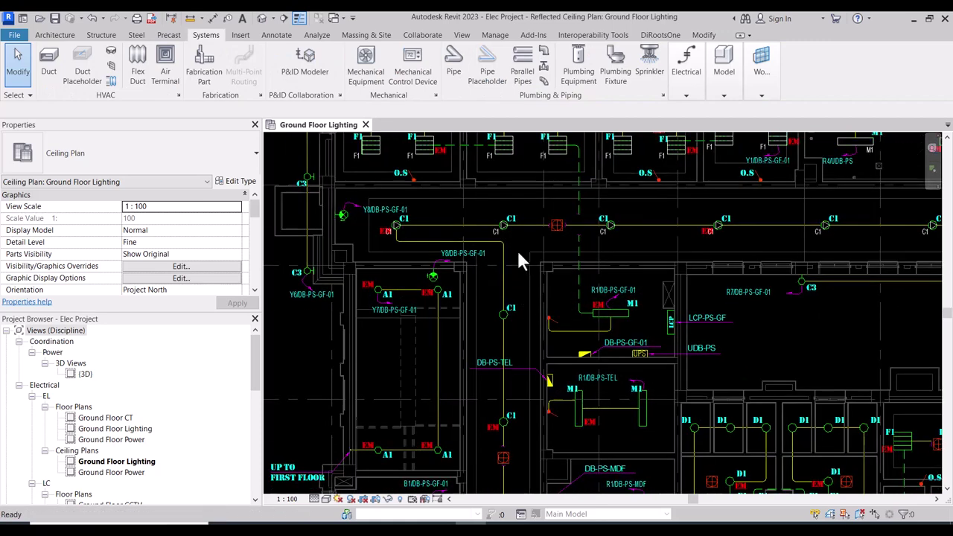
left_click(521, 262)
scroll(515, 256, "up", 2)
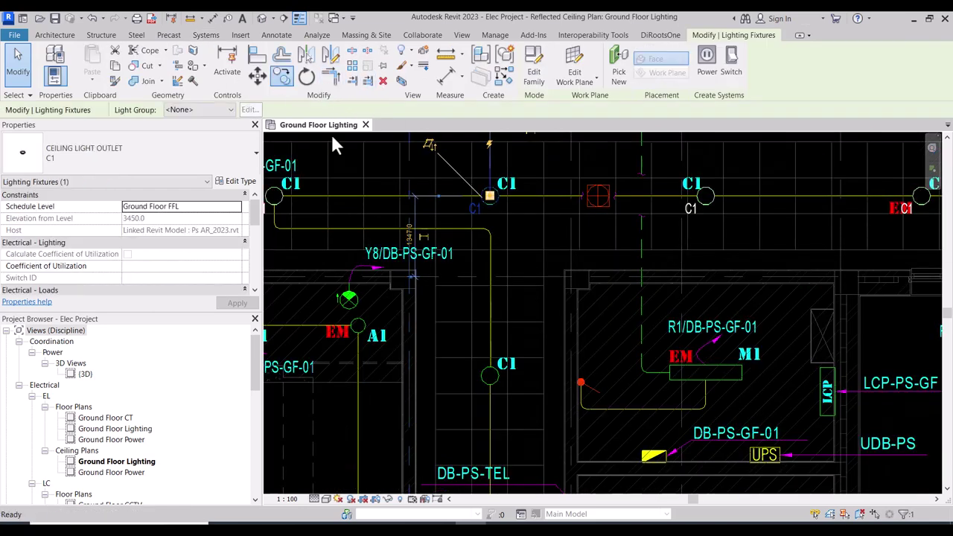
key("c")
key("o")
left_click(489, 196)
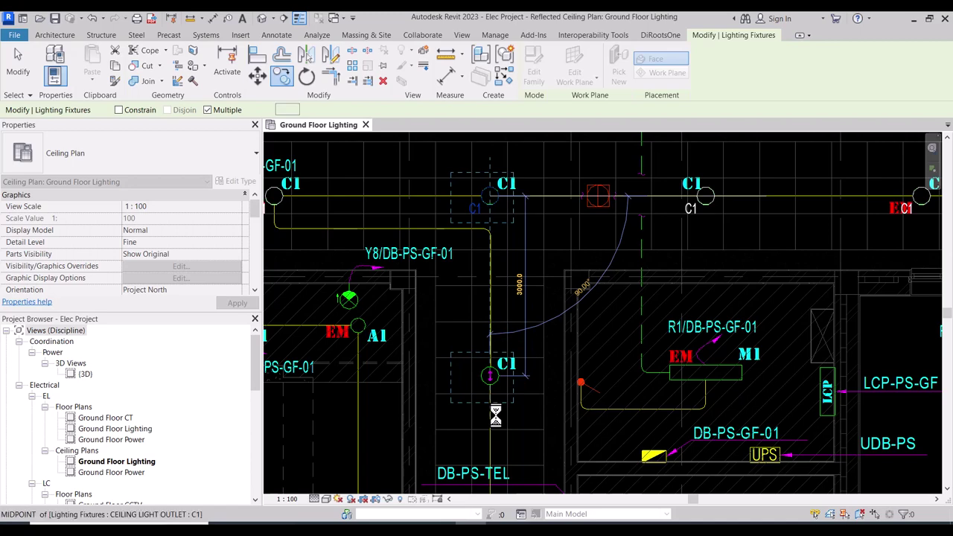
middle_click_drag(495, 415, 504, 202)
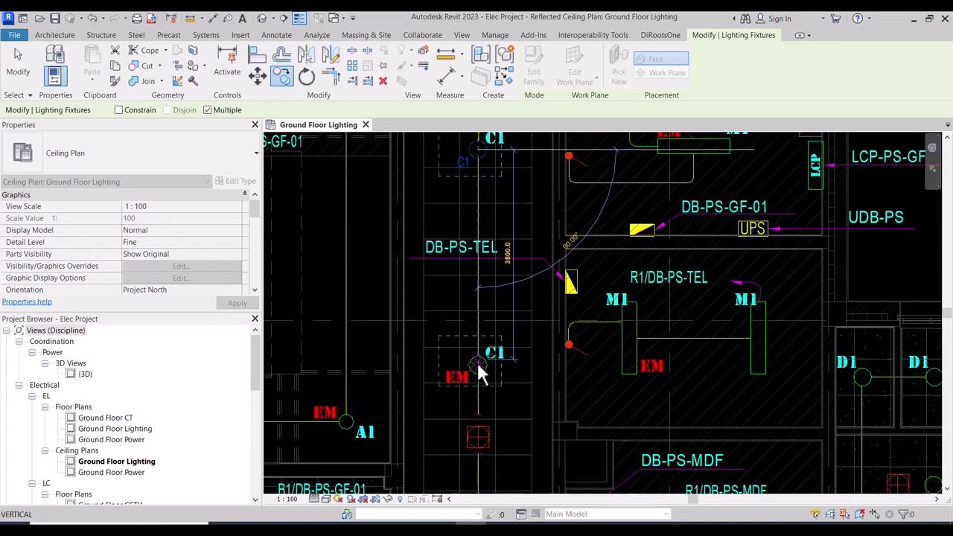
left_click(476, 359)
middle_click_drag(489, 415, 473, 173)
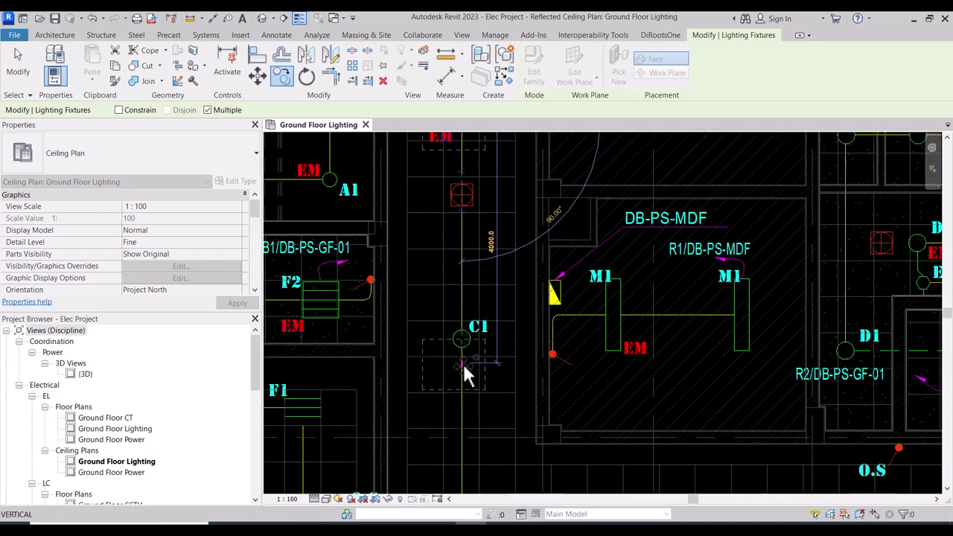
left_click(459, 336)
Step: Continue copying the C1 outlet onto the first three C1 symbols of the lower horizontal corridor and end the copy
middle_click_drag(472, 415, 489, 312)
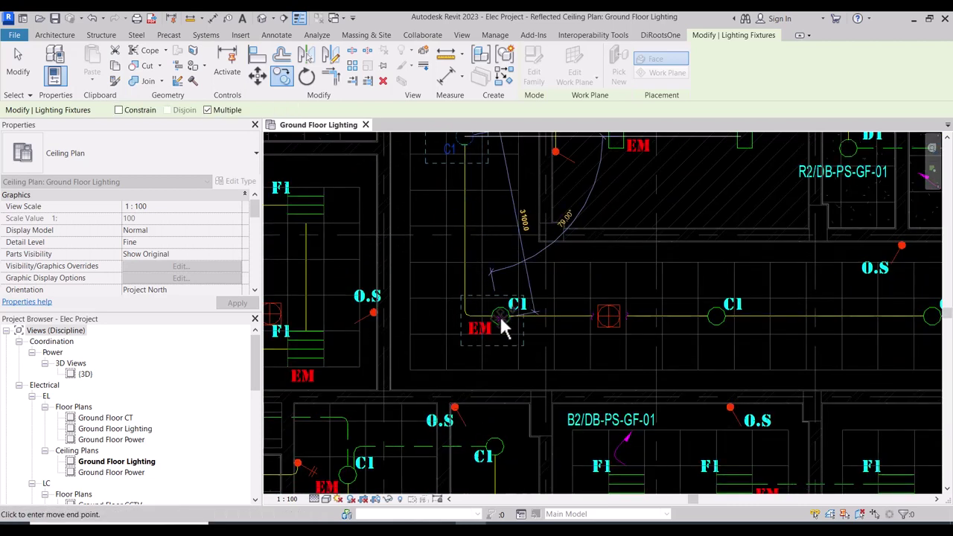
scroll(499, 314, "up", 3)
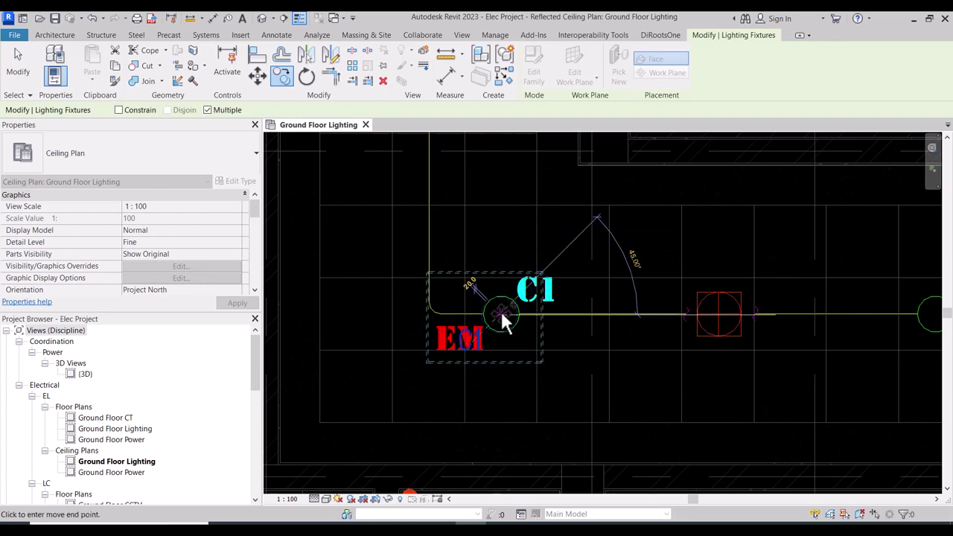
scroll(499, 310, "down", 3)
scroll(618, 317, "up", 4)
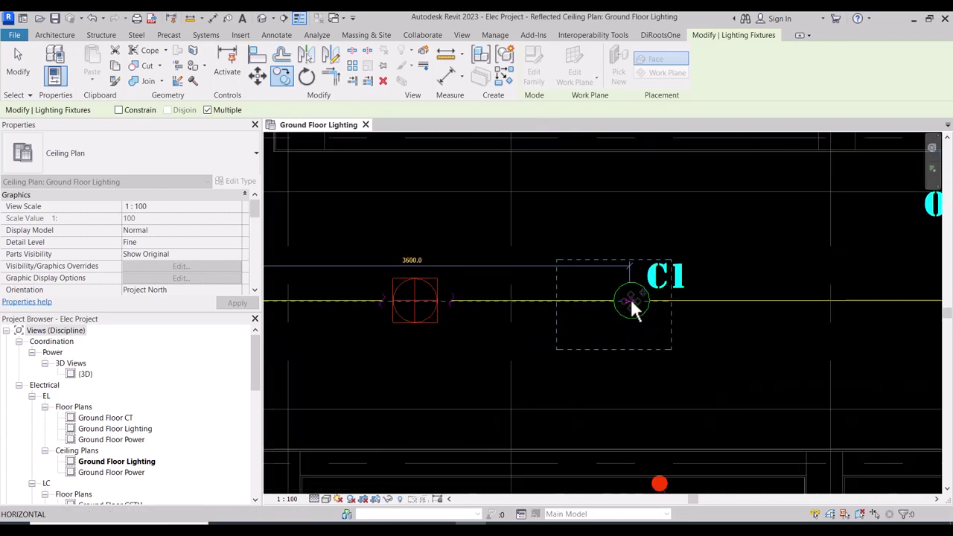
scroll(596, 321, "down", 4)
left_click(631, 307)
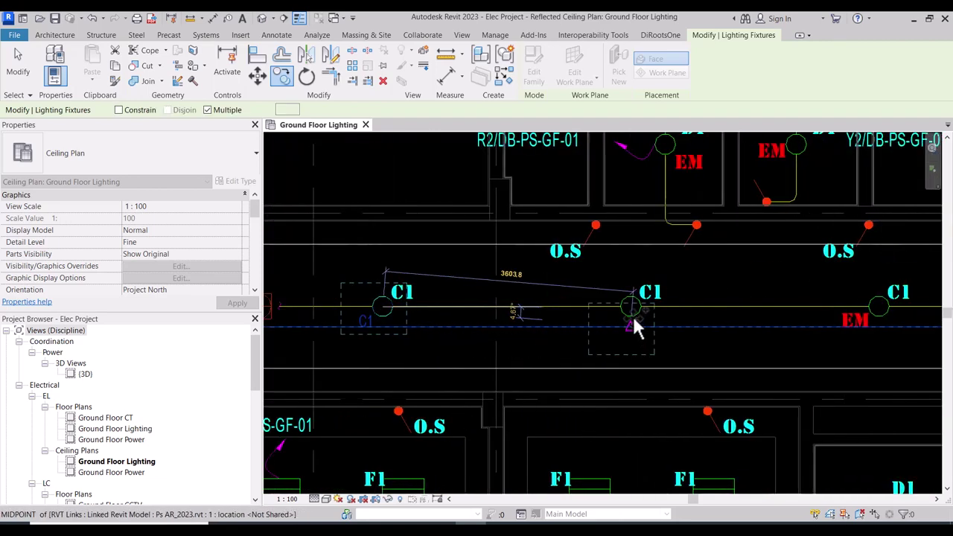
scroll(631, 306, "down", 5)
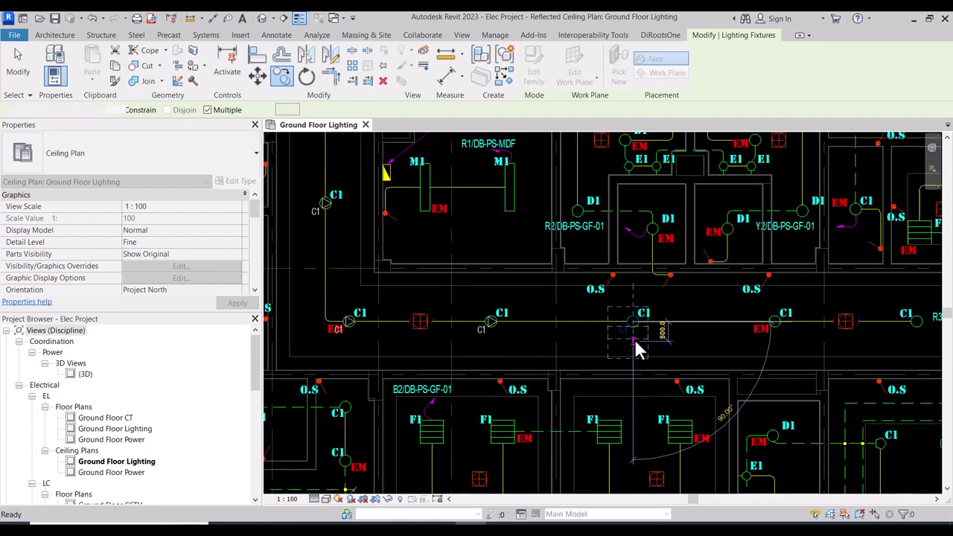
key("Escape")
Step: Place two STAIR CASE A1 lighting fixtures on the ceiling face at the A1 symbols in the upper end of the stairwell
scroll(372, 204, "down", 3)
middle_click_drag(454, 192, 432, 361)
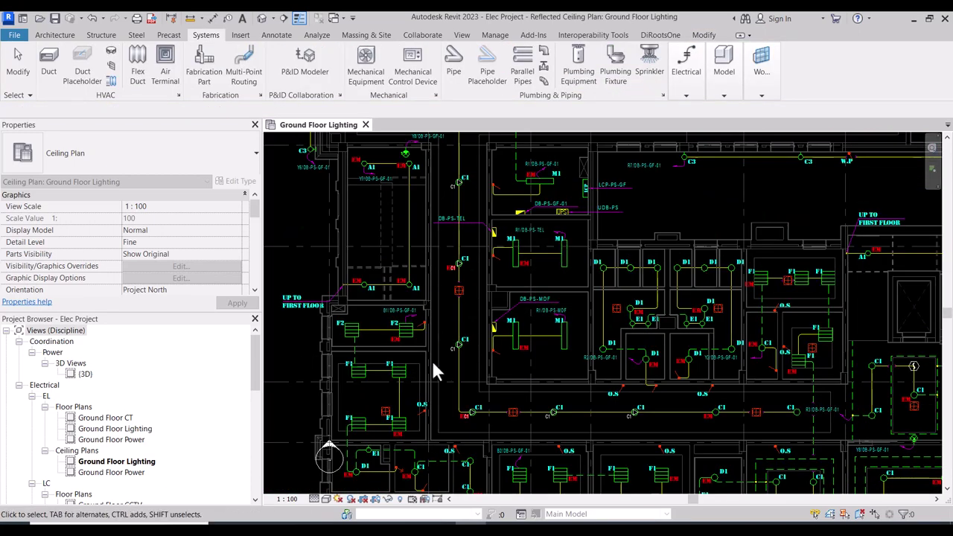
scroll(420, 327, "up", 3)
scroll(365, 186, "up", 3)
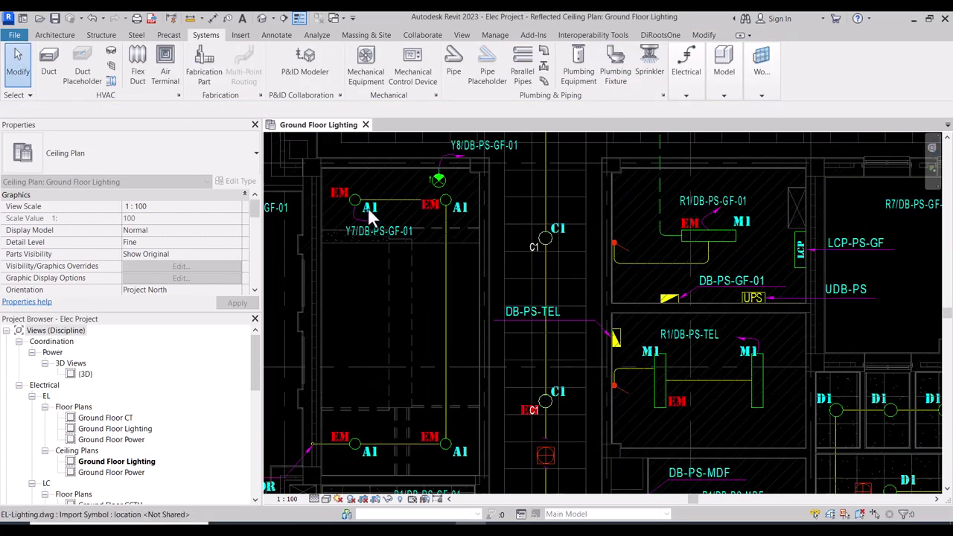
left_click(686, 96)
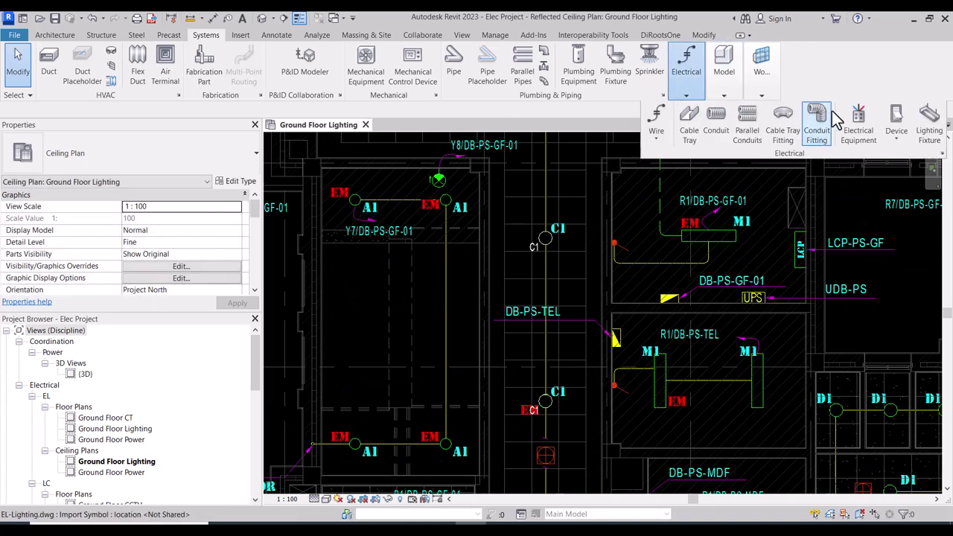
left_click(928, 126)
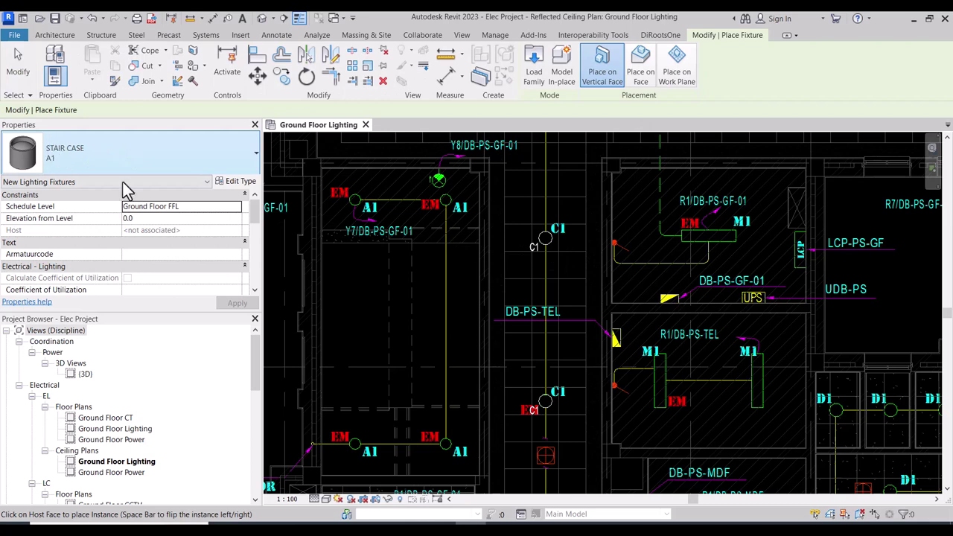
scroll(359, 198, "up", 2)
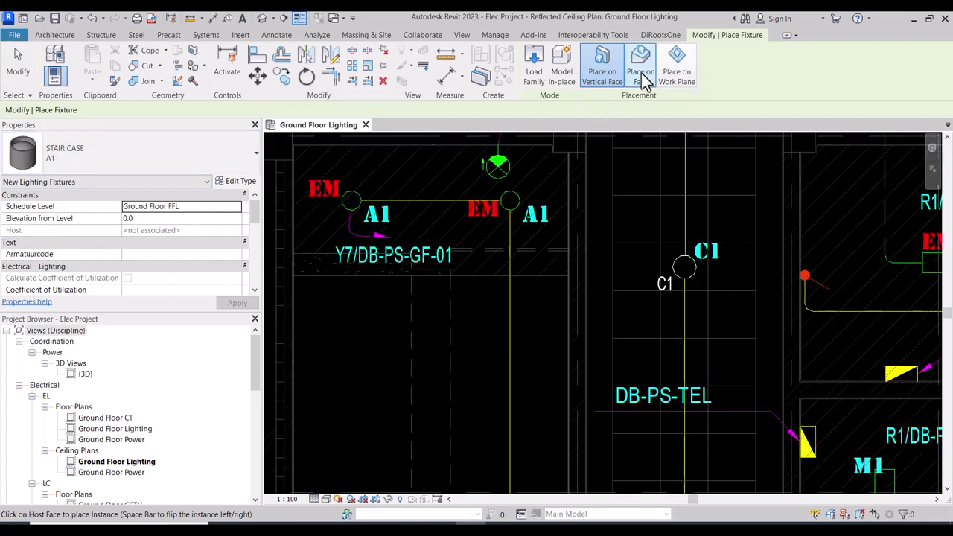
left_click(642, 76)
scroll(318, 223, "up", 2)
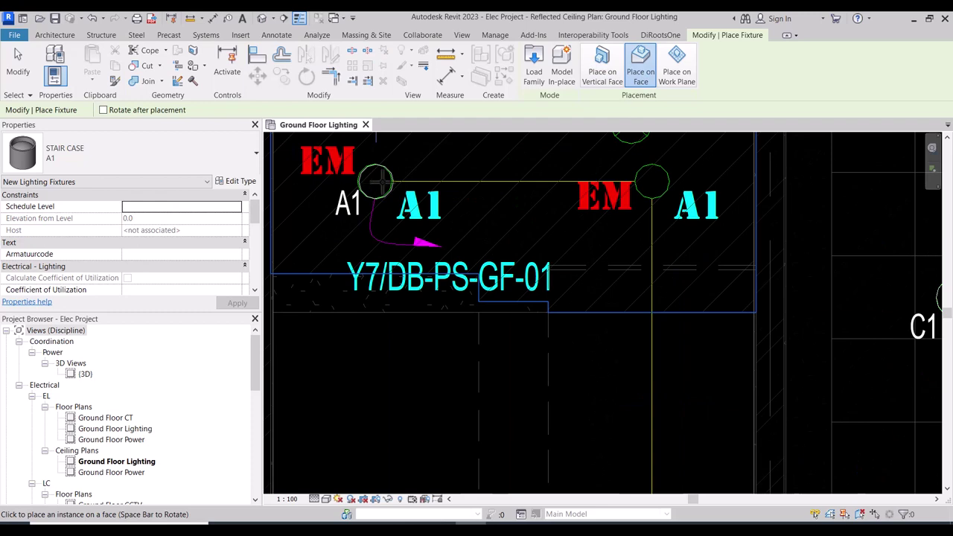
left_click(654, 181)
scroll(538, 214, "down", 3)
key("Escape")
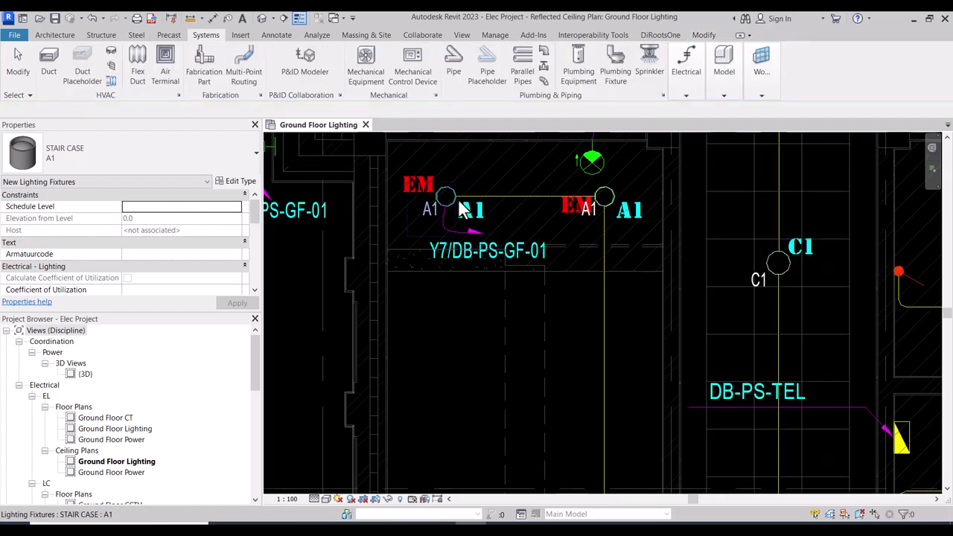
Step: Copy both A1 staircase fixtures onto the two A1 symbols at the lower end of the stairwell
left_click(613, 206)
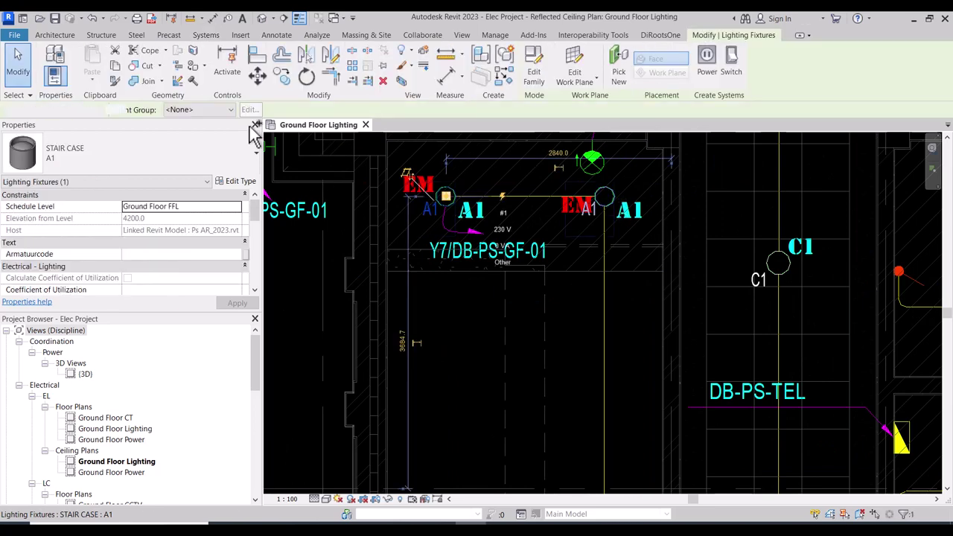
left_click(445, 196, "ctrl")
left_click(281, 77)
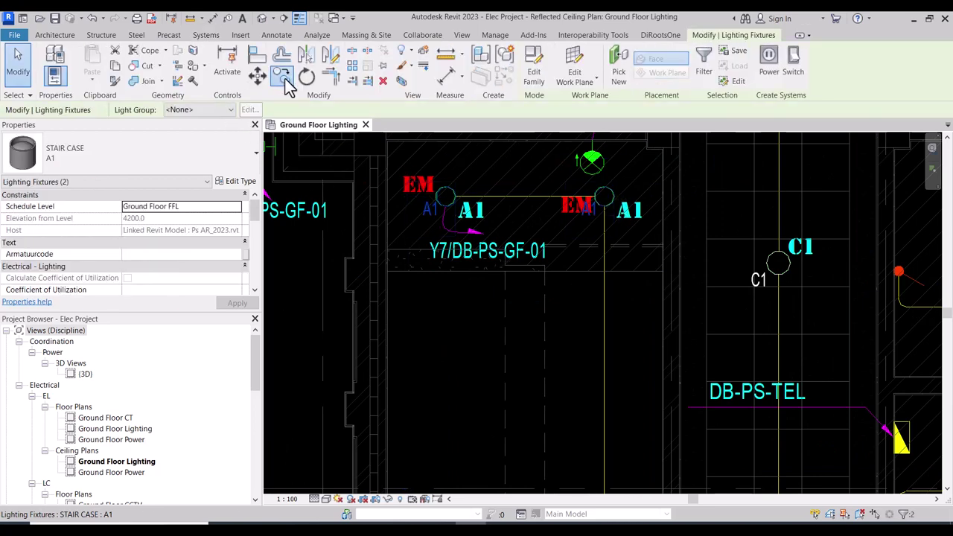
left_click(604, 195)
scroll(600, 324, "down", 3)
scroll(602, 391, "up", 3)
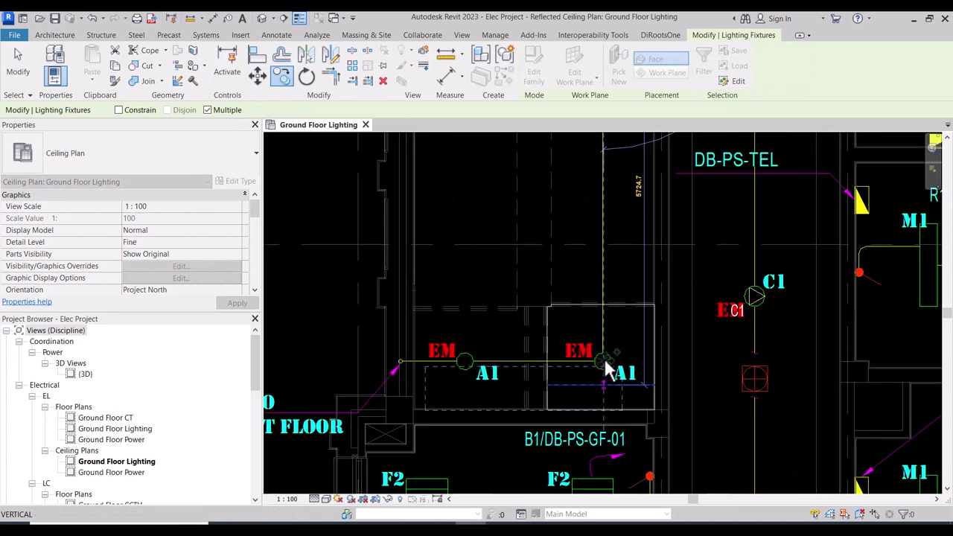
scroll(605, 363, "up", 2)
left_click(606, 349)
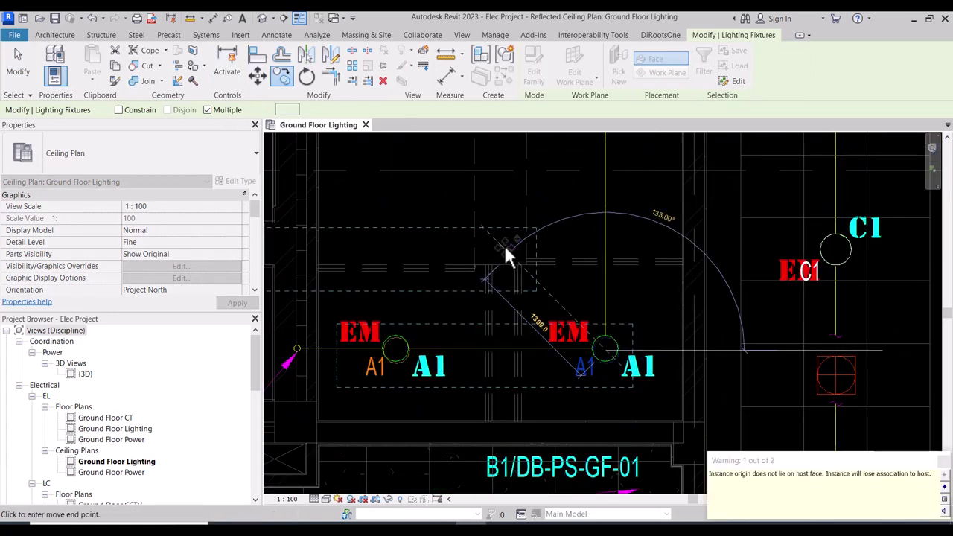
key("Escape")
scroll(446, 251, "down", 5)
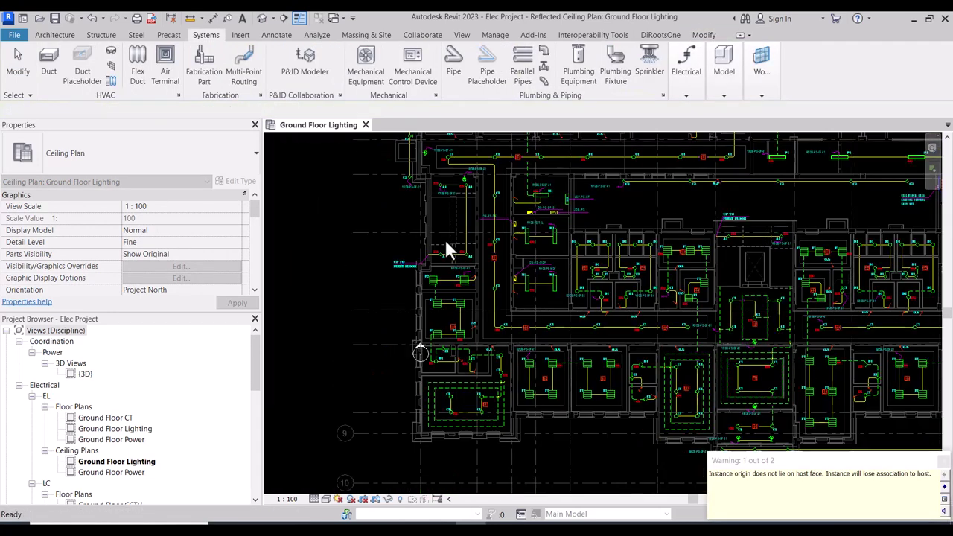
scroll(484, 280, "up", 2)
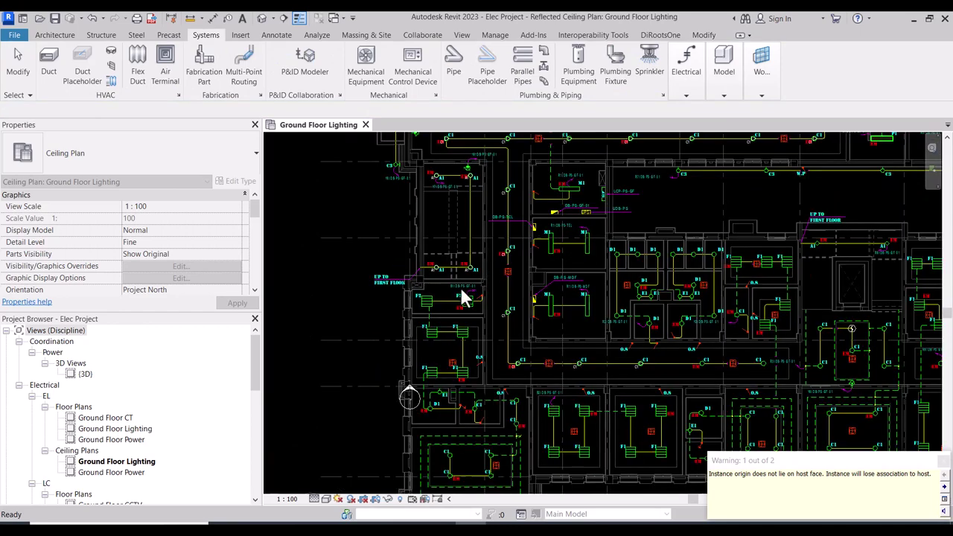
key("Escape")
Step: Place 600x600 MODULAR LIGHT fixtures of type F2 on the two F2 symbols in the room below the stairwell
scroll(430, 298, "up", 4)
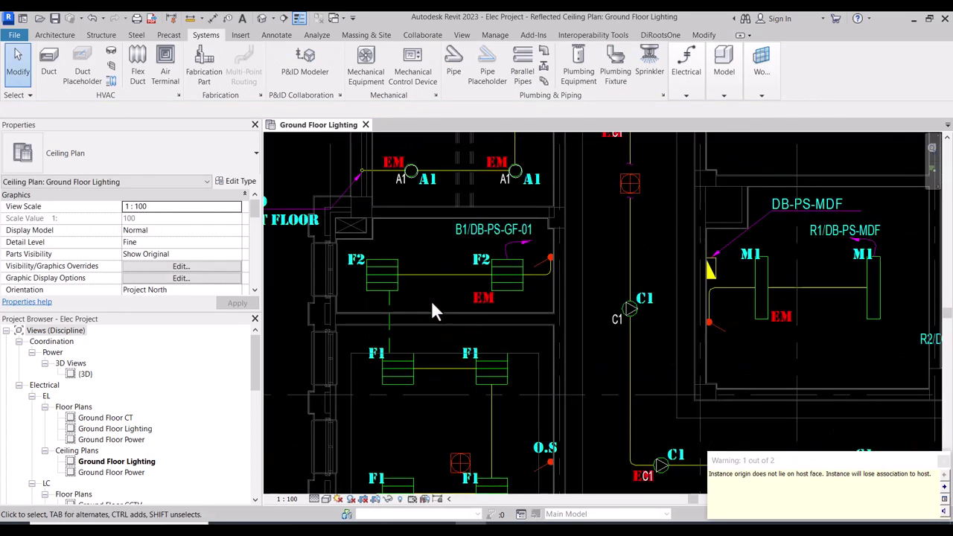
left_click(685, 67)
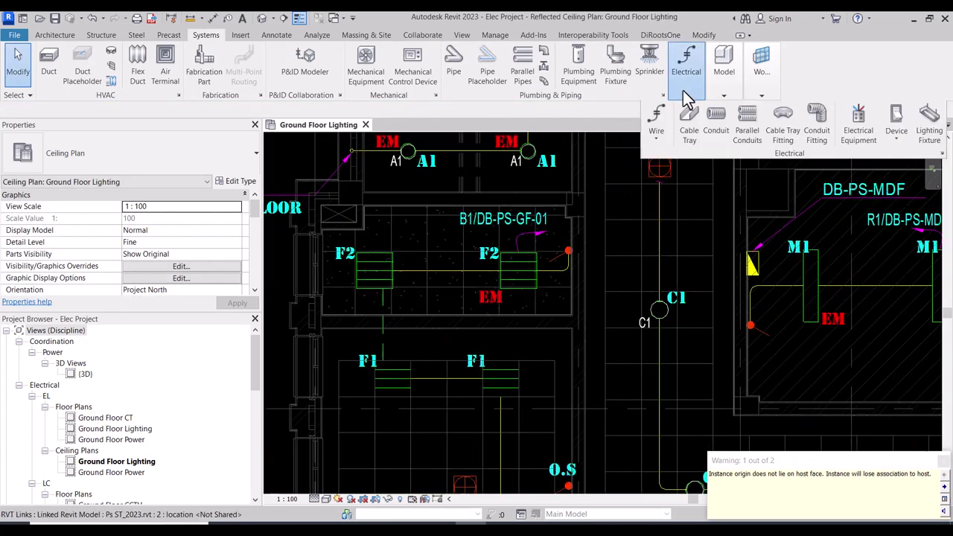
left_click(926, 145)
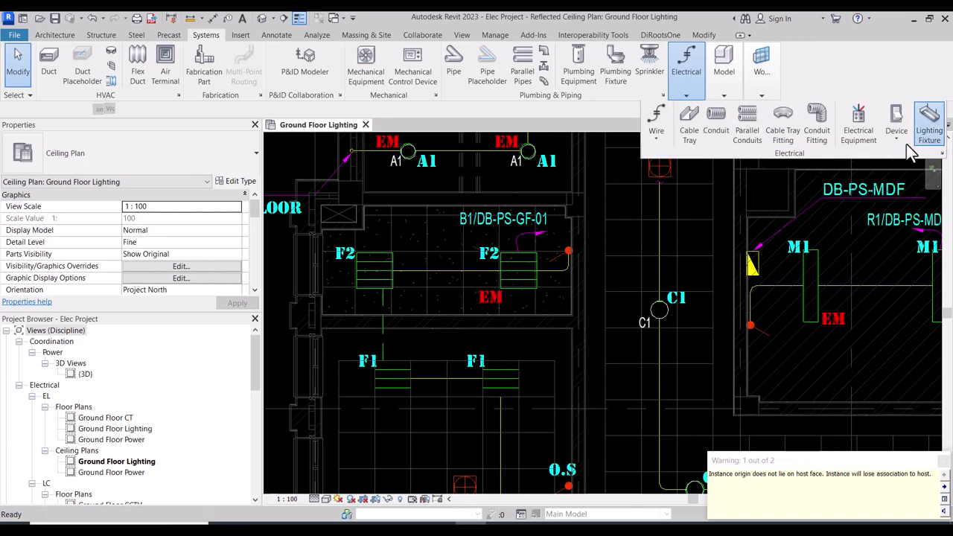
left_click(168, 161)
scroll(136, 301, "up", 5)
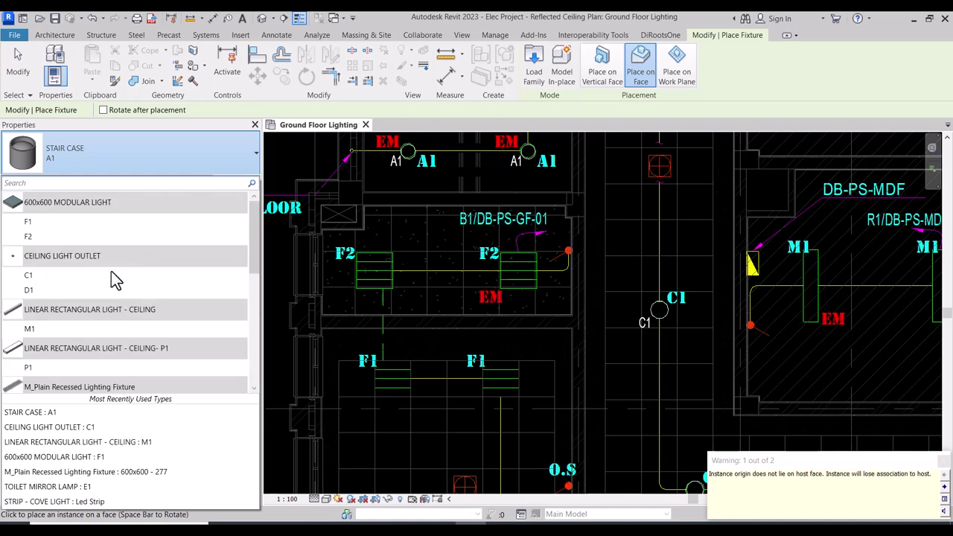
left_click(90, 238)
scroll(372, 280, "up", 2)
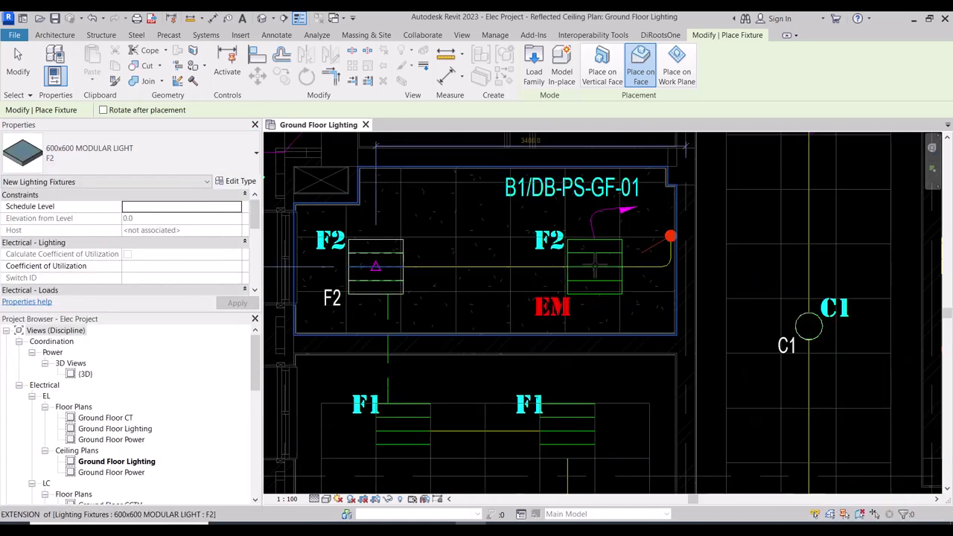
Step: Place two 600x600 MODULAR LIGHT F1 fixtures on the upper two F1 symbols of the room below the F2 room, shifting the second onto its symbol
scroll(503, 255, "down", 3)
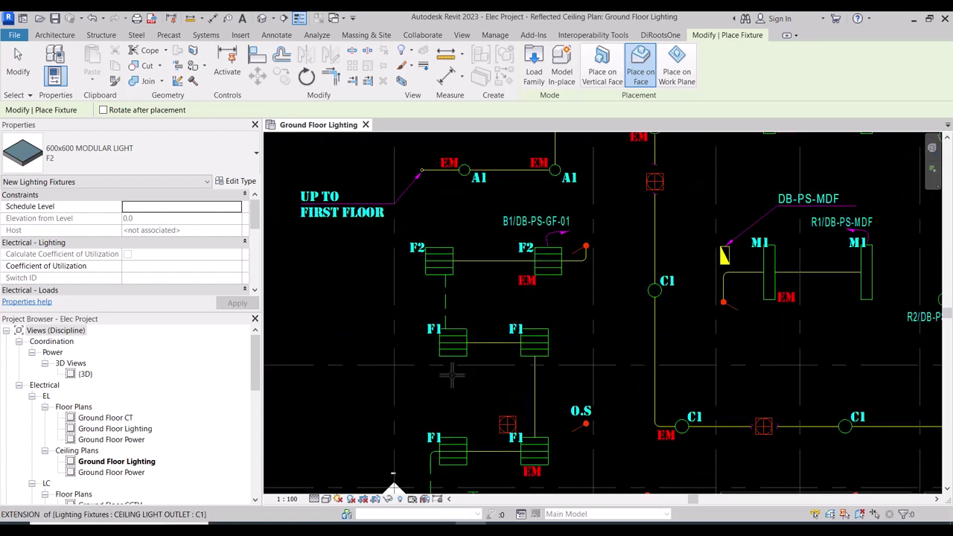
scroll(464, 314, "up", 2)
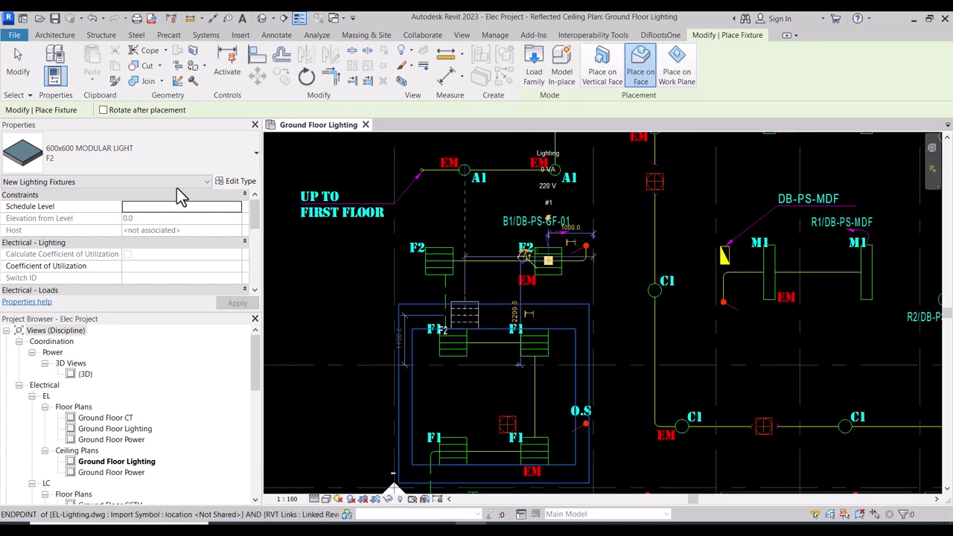
left_click(187, 151)
scroll(96, 217, "up", 1)
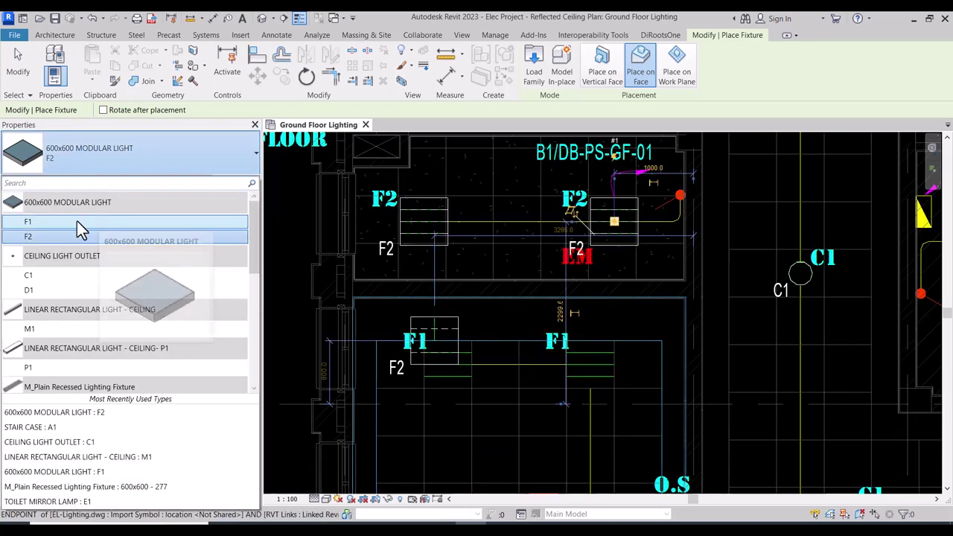
left_click(77, 221)
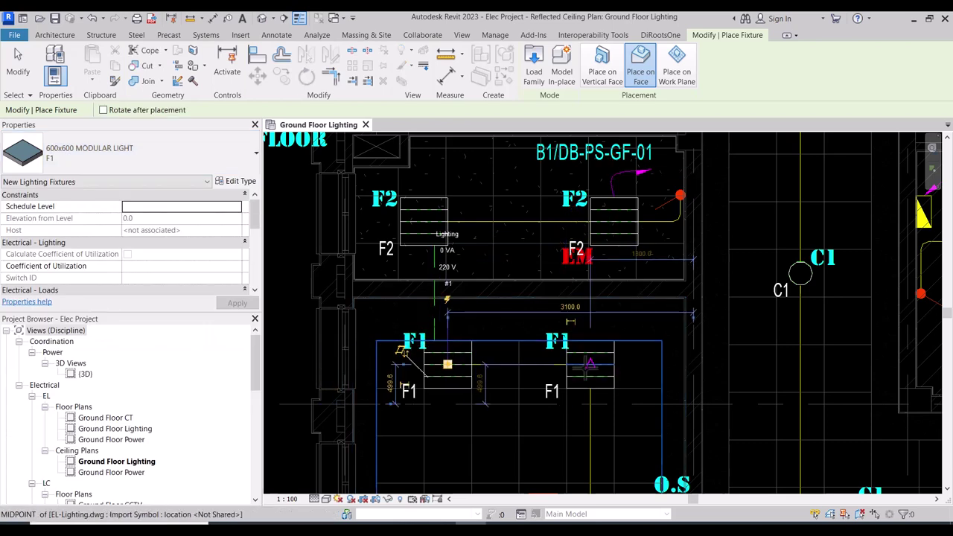
left_click(607, 373)
key("Escape")
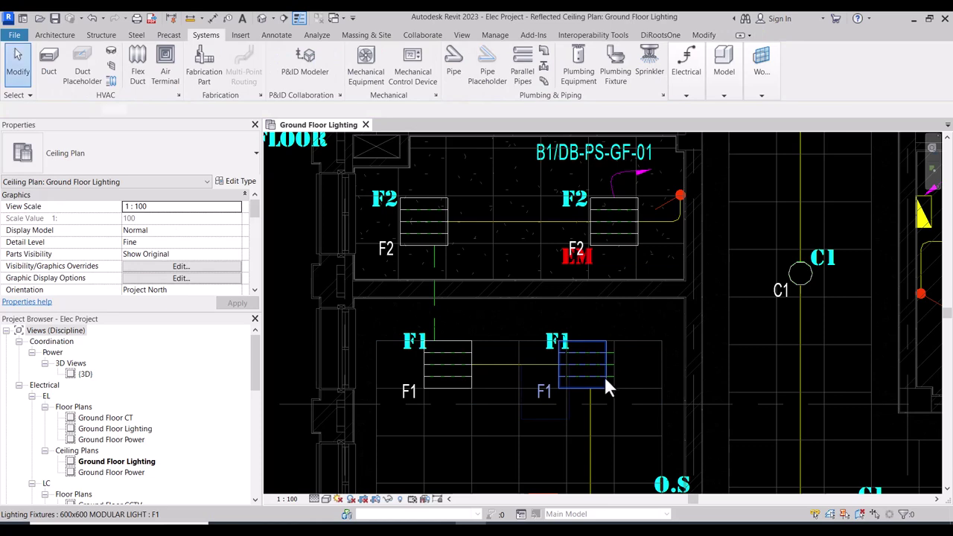
left_click(605, 378)
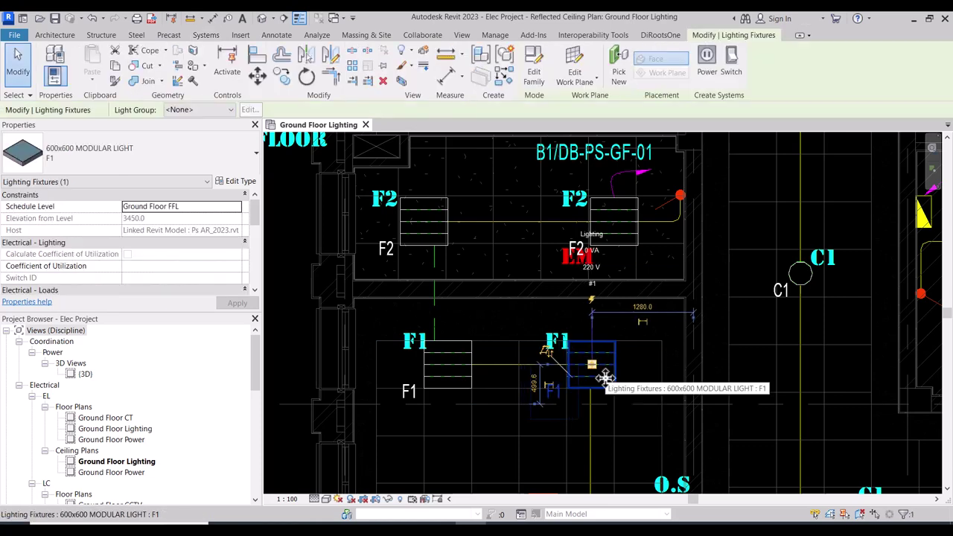
left_click_drag(605, 379, 601, 372)
Step: Copy both F1 fixtures straight down onto the lower two F1 symbols in the same room and end the copy
scroll(521, 272, "down", 2)
middle_click_drag(550, 382, 535, 323)
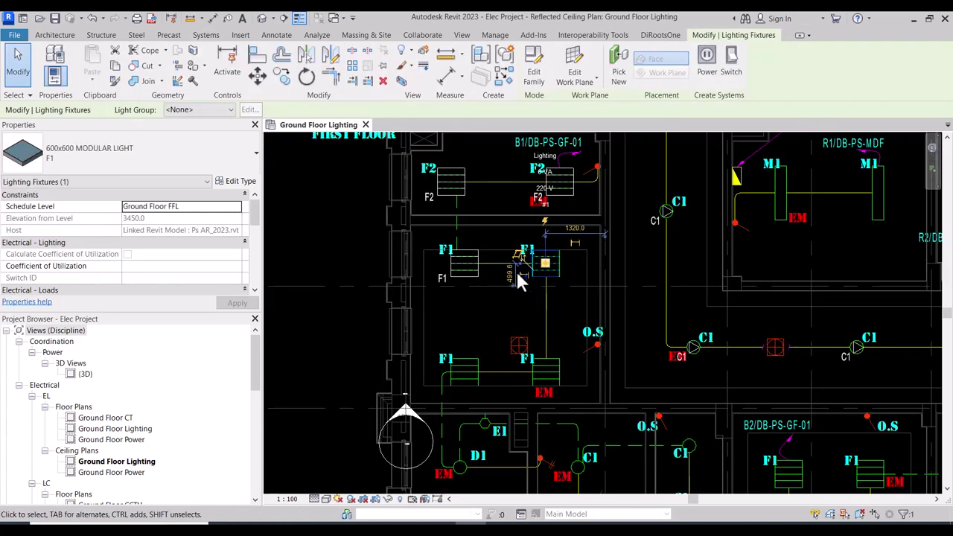
scroll(515, 269, "up", 2)
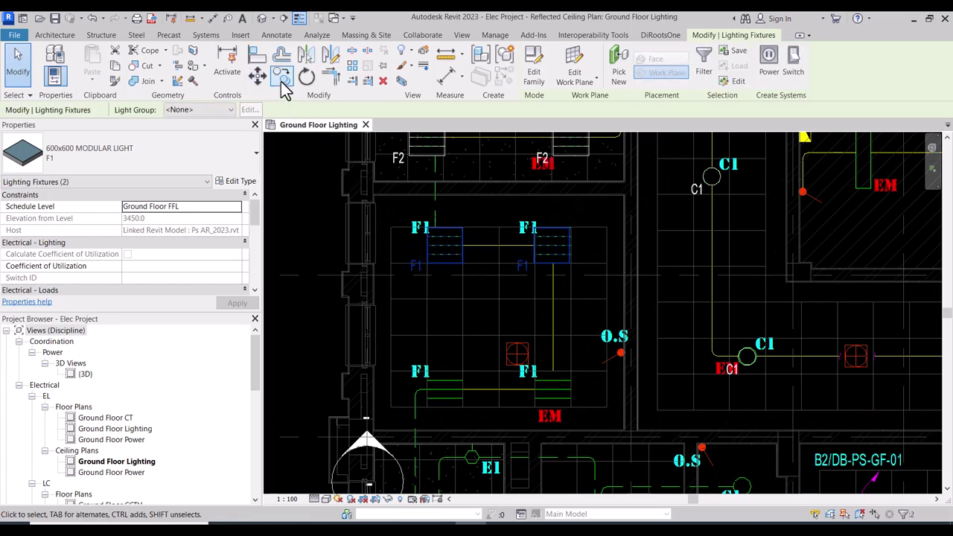
key("c")
key("o")
left_click(462, 264)
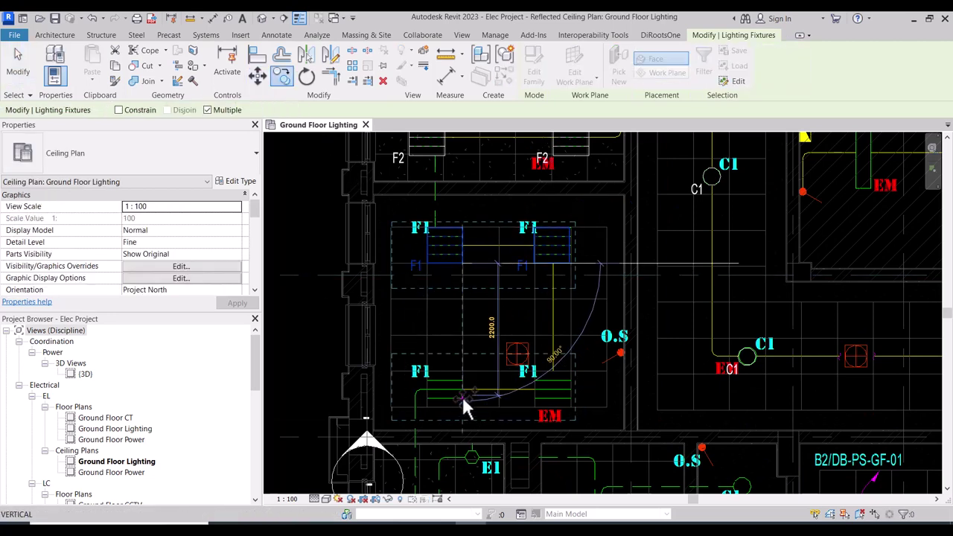
left_click(461, 404)
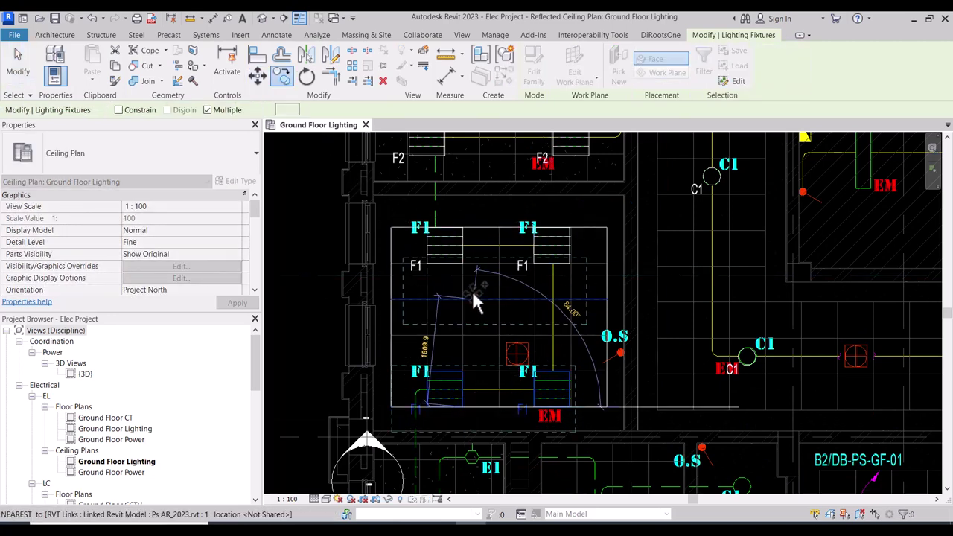
key("Escape")
key("Escape")
Step: Place a LINEAR RECTANGULAR LIGHT - CEILING M1 fixture on the M1 symbol in the DB-PS-GF-01 room
scroll(462, 294, "down", 6)
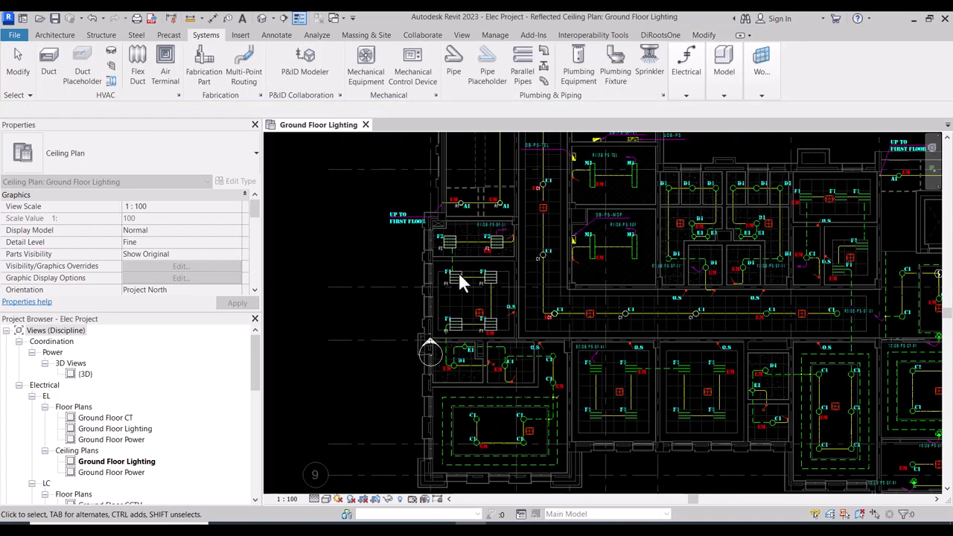
middle_click_drag(458, 271, 390, 376)
scroll(558, 297, "up", 3)
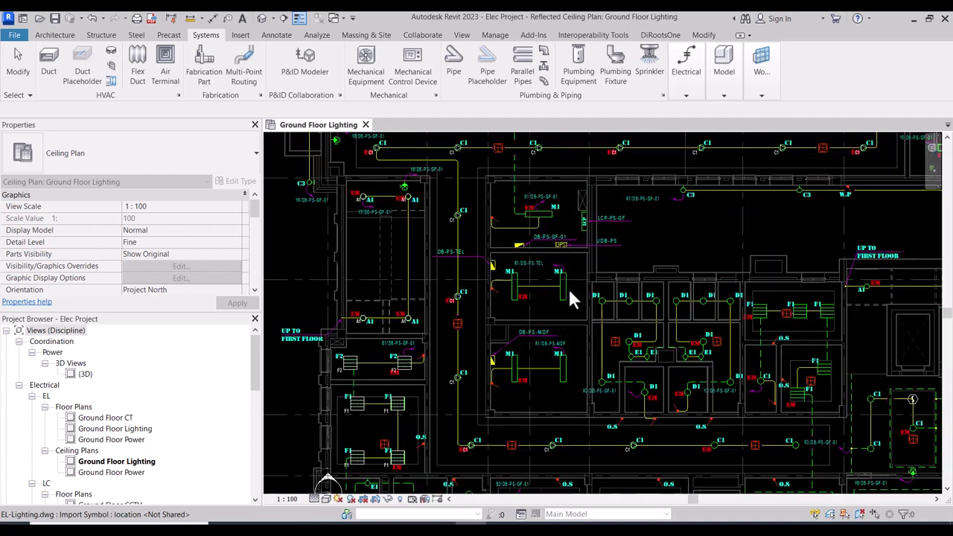
middle_click_drag(553, 349, 506, 440)
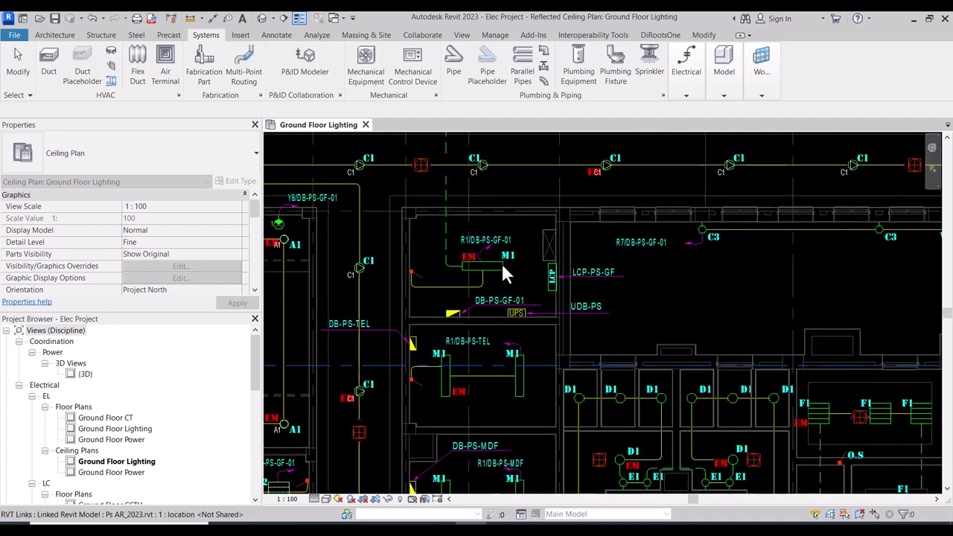
scroll(489, 256, "up", 2)
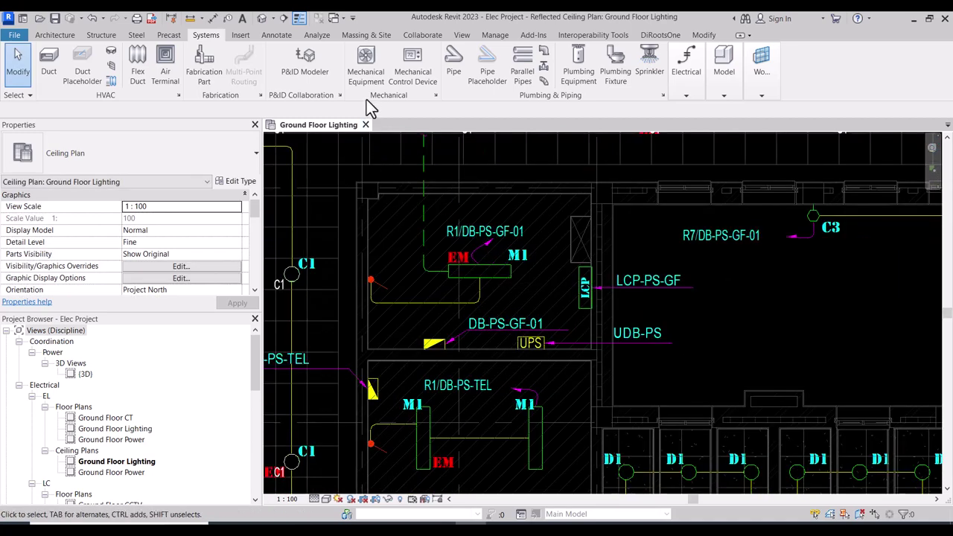
mouse_move(693, 92)
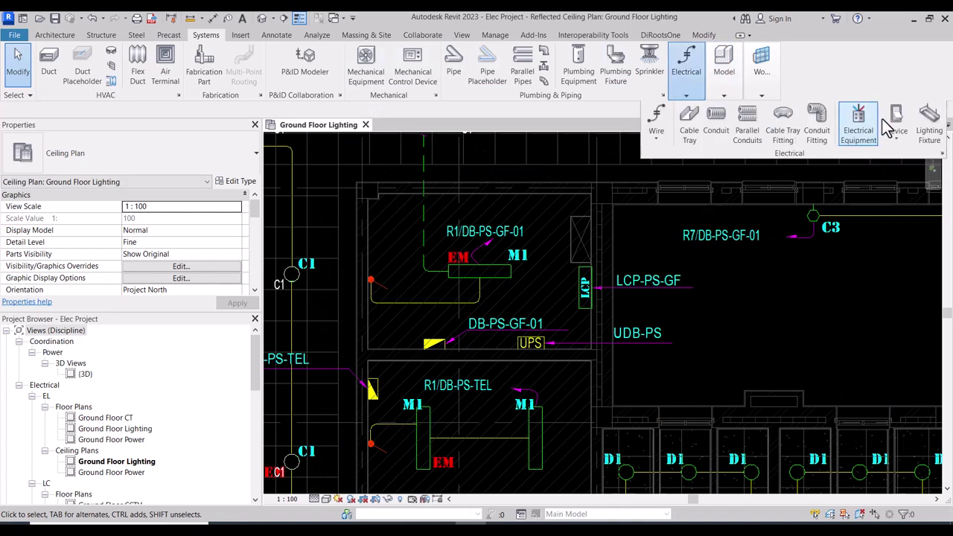
left_click(929, 136)
left_click(158, 145)
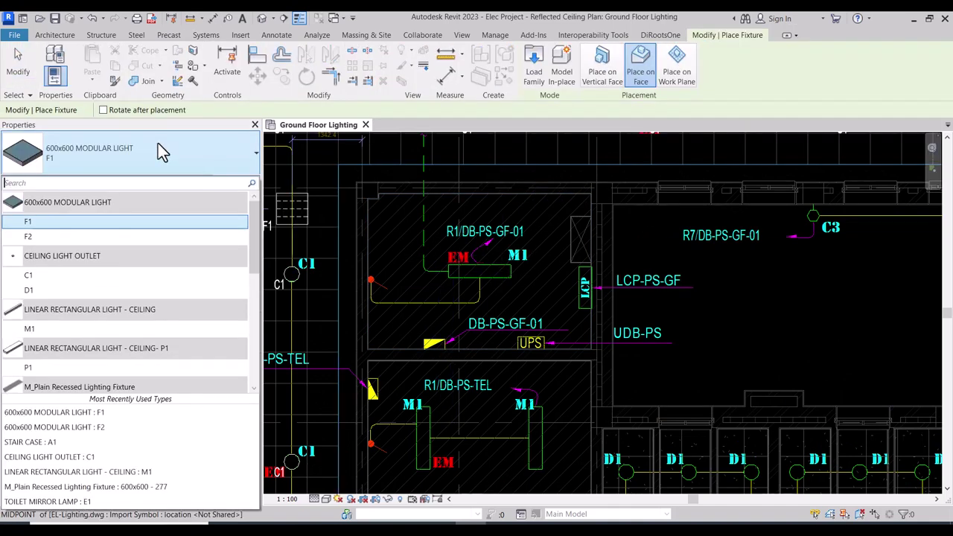
left_click(93, 328)
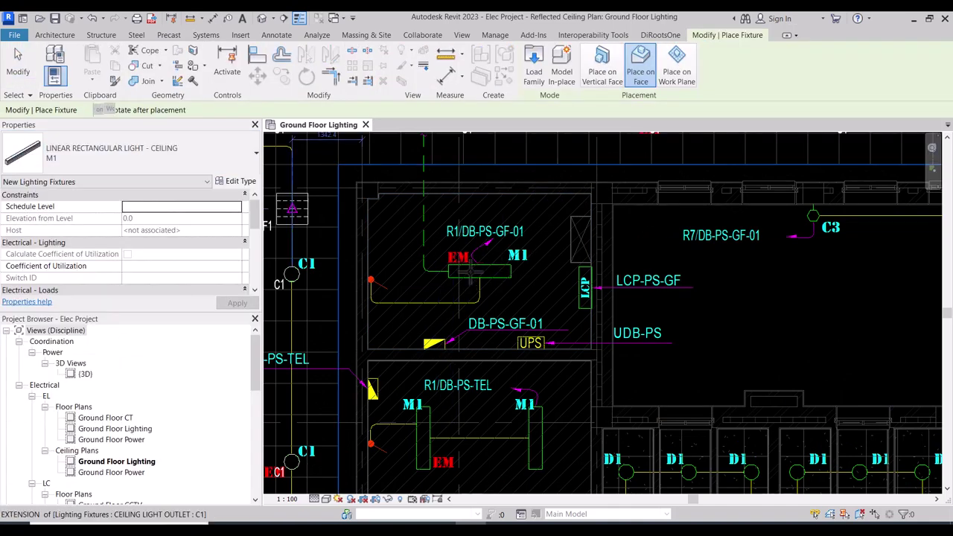
scroll(470, 273, "up", 4)
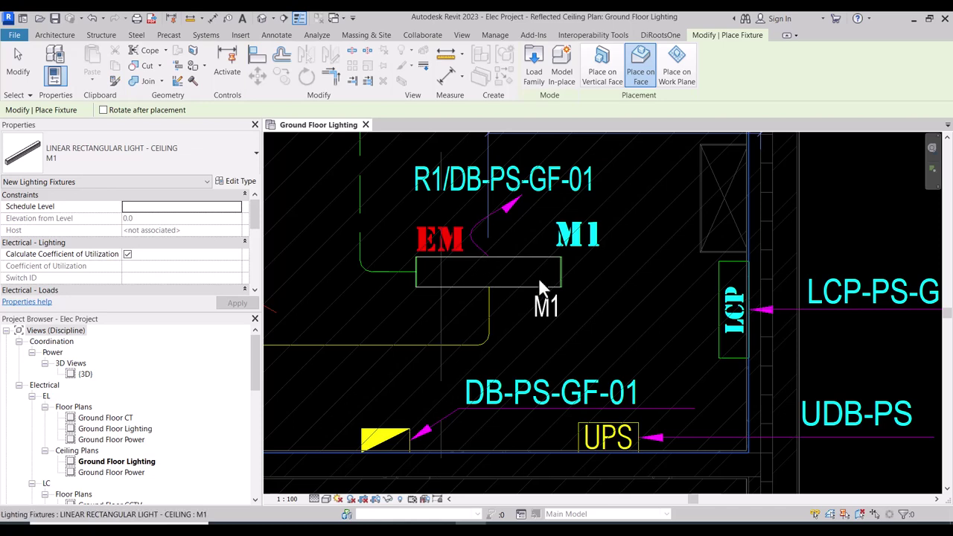
scroll(531, 265, "down", 3)
key("Escape")
Step: Create similar M1 fixtures, rotated to match the CAD symbols, on both M1 symbols in the DB-PS-TEL room
scroll(523, 267, "down", 2)
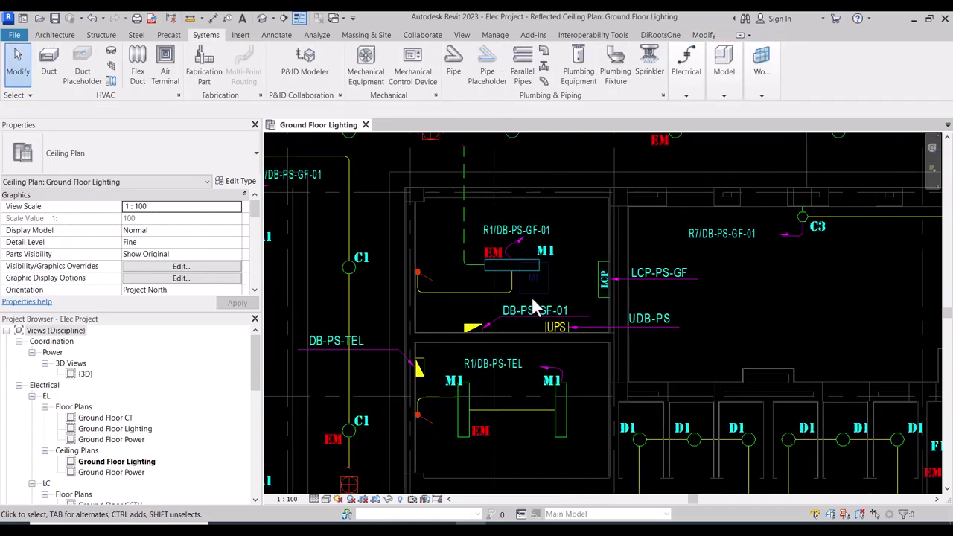
middle_click_drag(533, 301, 529, 280)
left_click(513, 245)
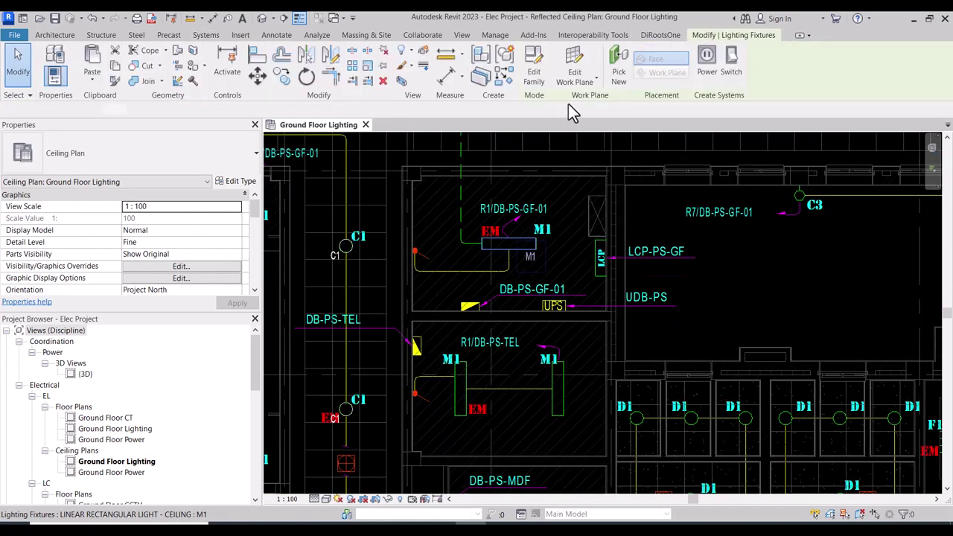
left_click(511, 82)
scroll(556, 432, "up", 3)
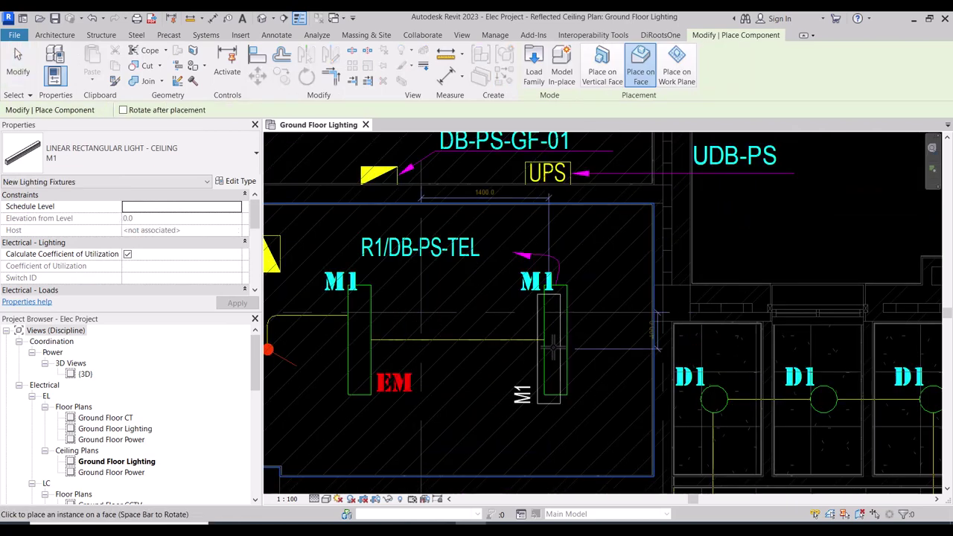
scroll(553, 350, "up", 2)
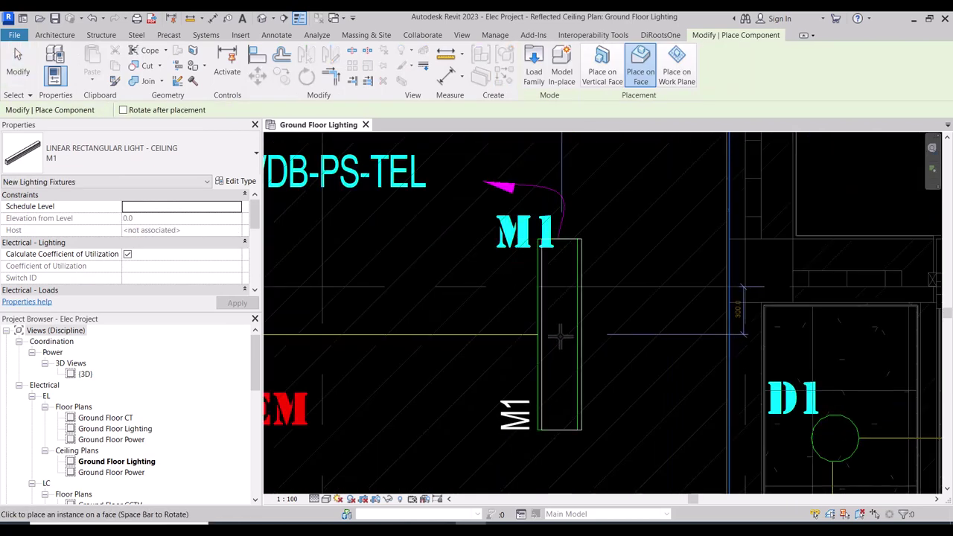
middle_click_drag(385, 363, 581, 345)
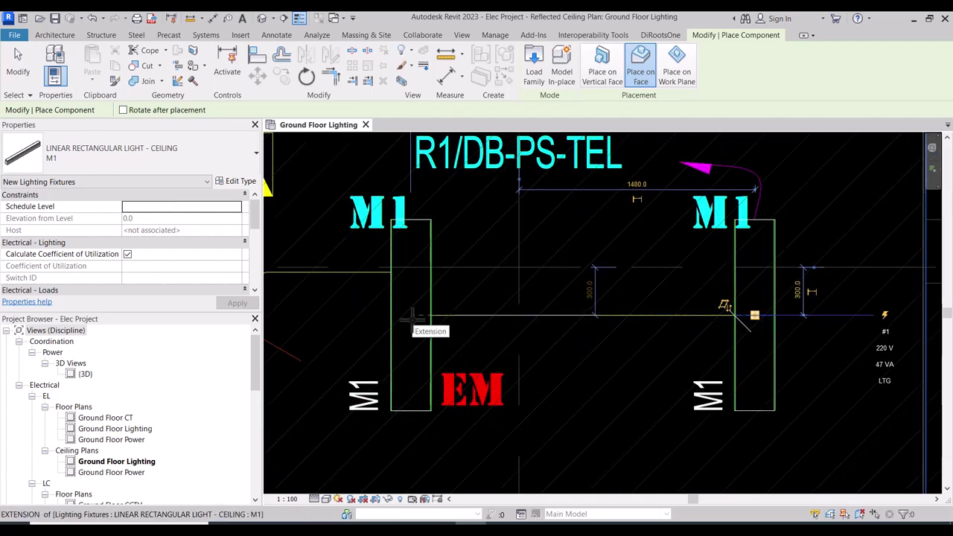
Step: Place two more rotated M1 fixtures on the M1 symbols in the DB-PS-MDF room and end the placement
scroll(459, 270, "down", 5)
scroll(500, 374, "up", 5)
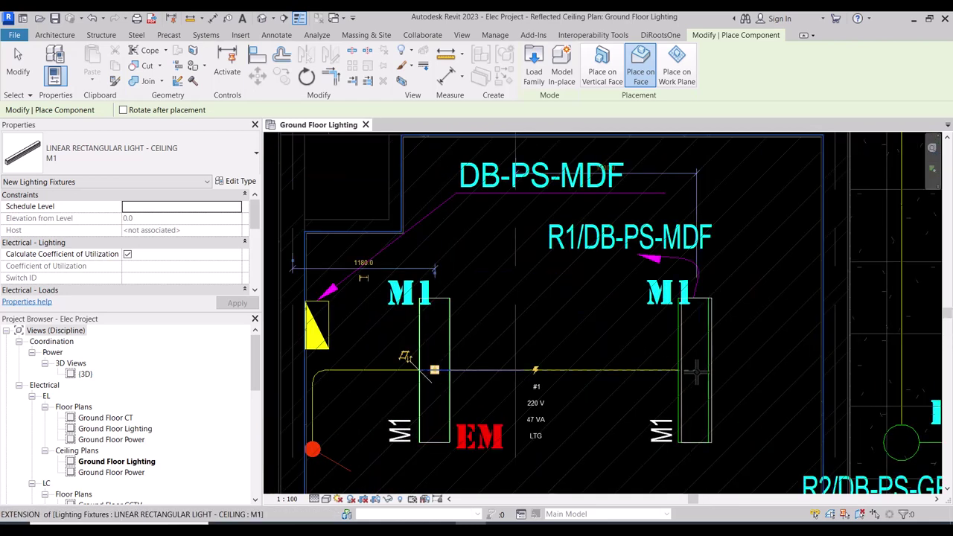
scroll(545, 334, "down", 5)
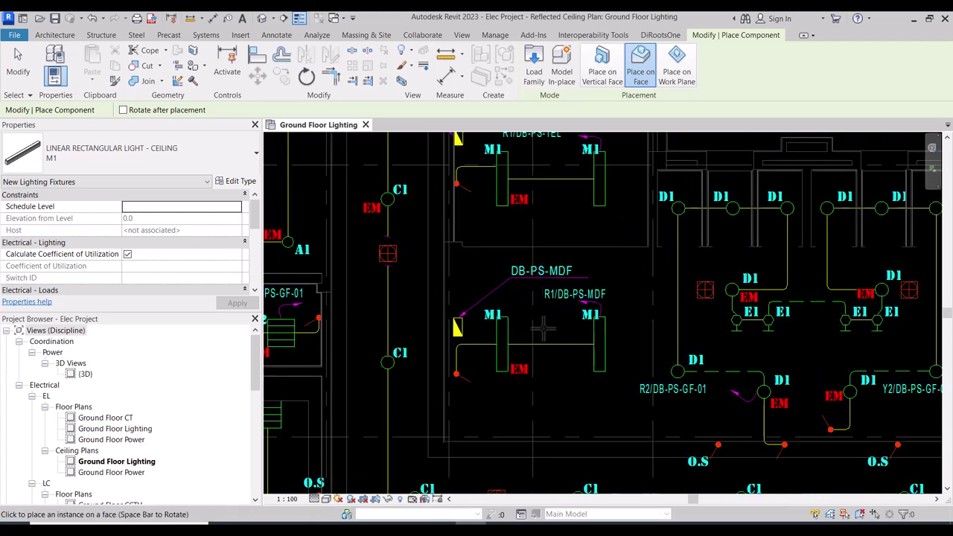
scroll(545, 334, "down", 1)
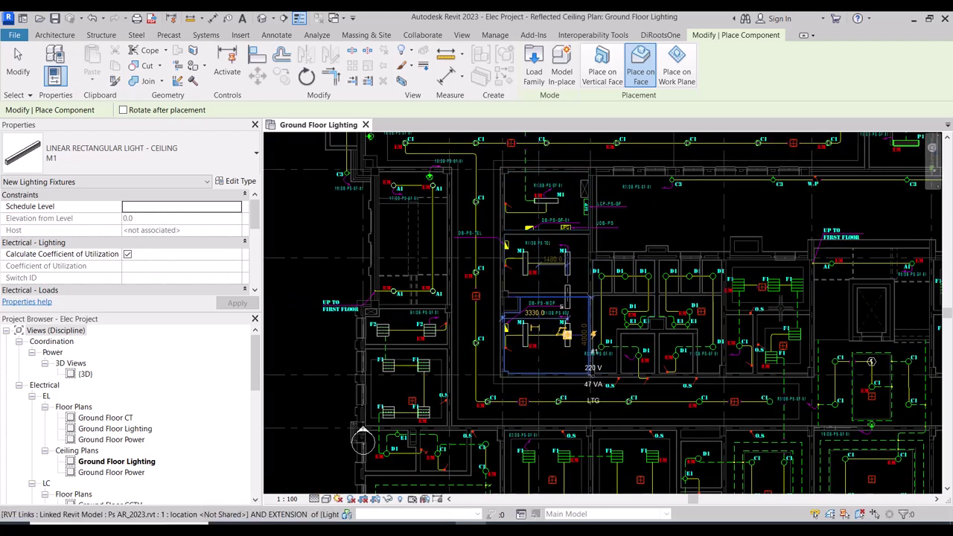
key("Escape")
Step: Place 600x600 MODULAR LIGHT F1 fixtures on the three F1 symbols and the two F1 symbols in the rooms beside the toilets
scroll(759, 309, "up", 4)
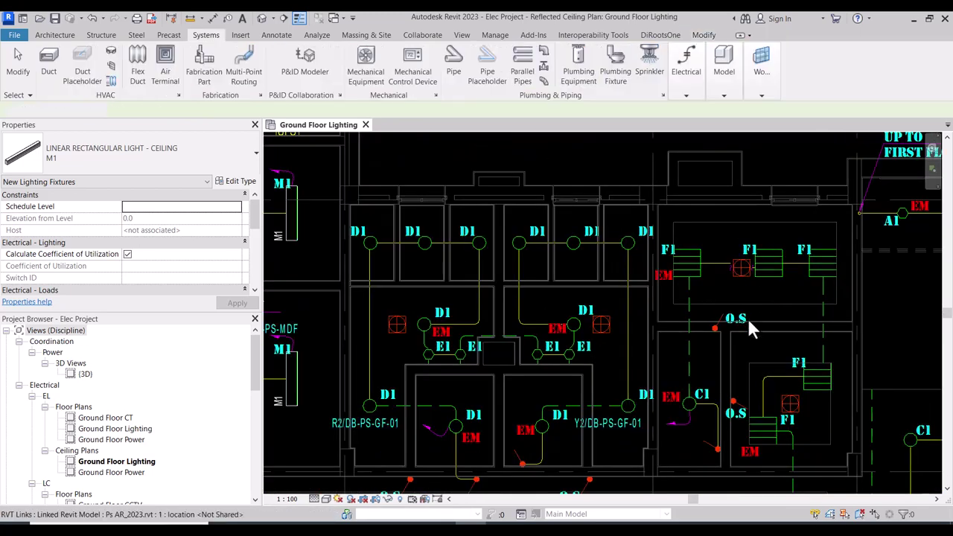
key("Escape")
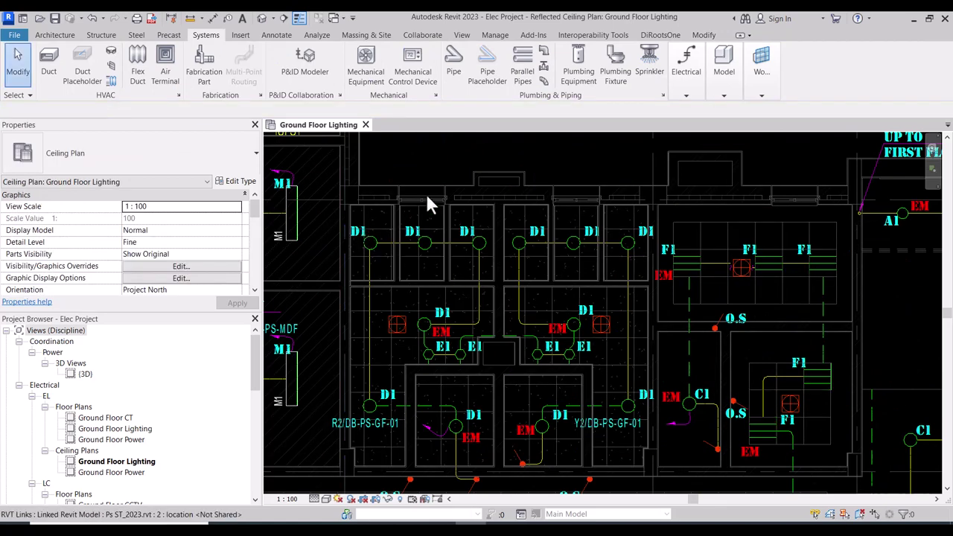
left_click(685, 95)
left_click(927, 133)
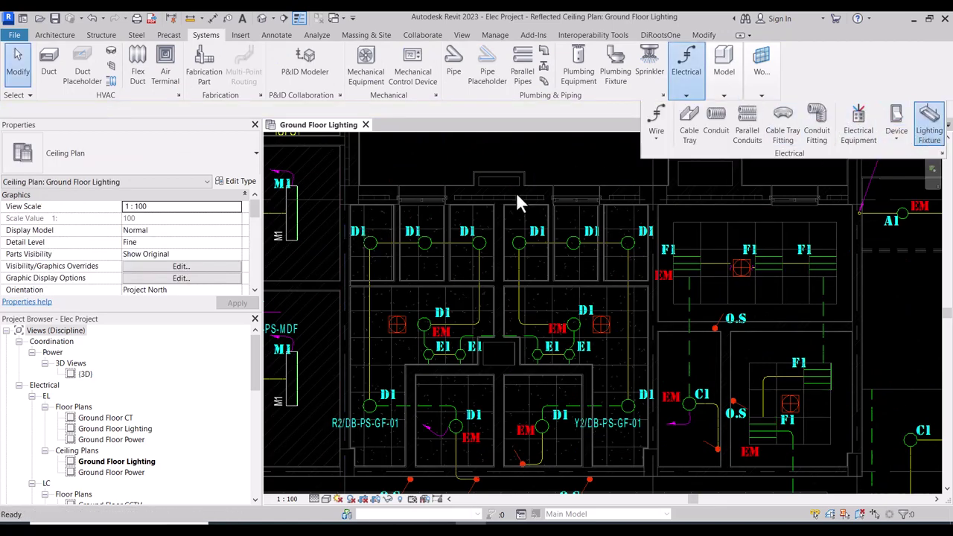
left_click(227, 164)
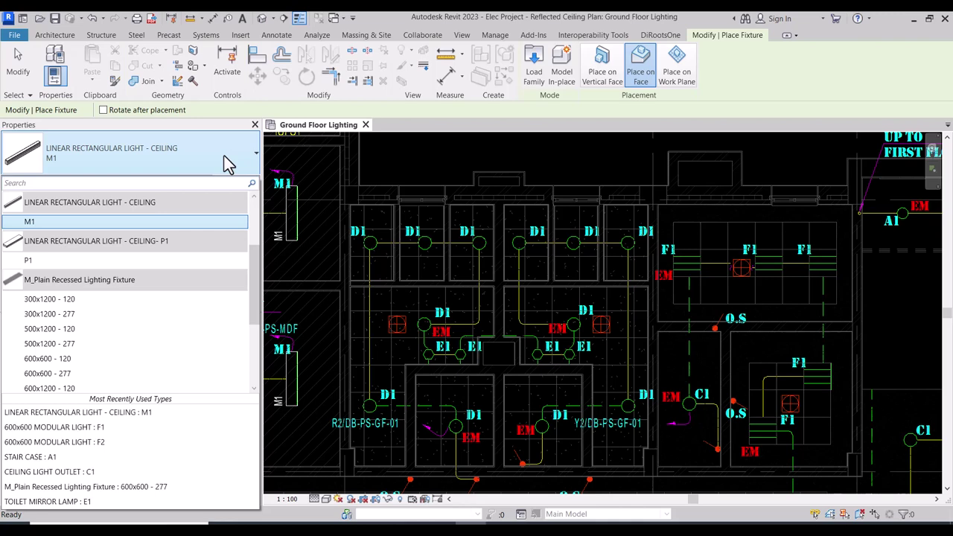
scroll(182, 287, "up", 2)
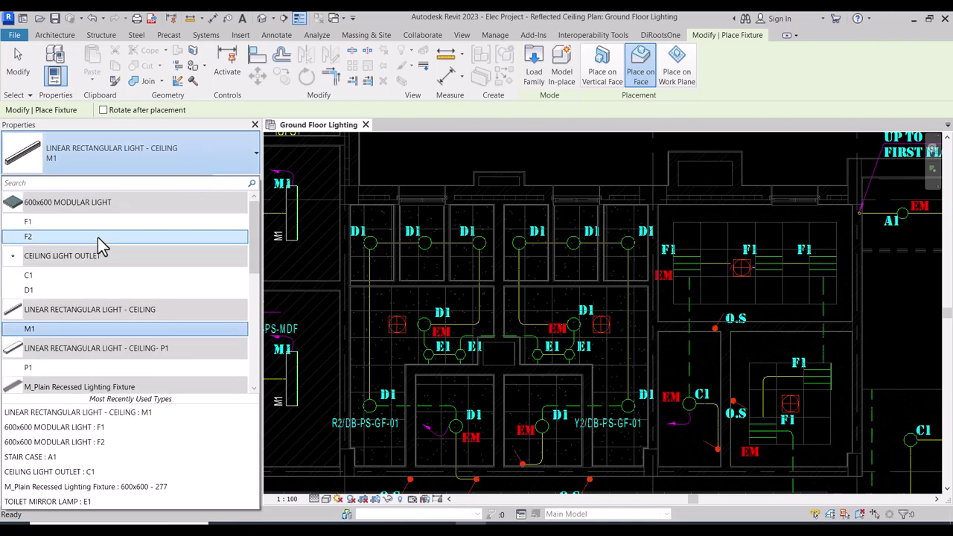
left_click(89, 223)
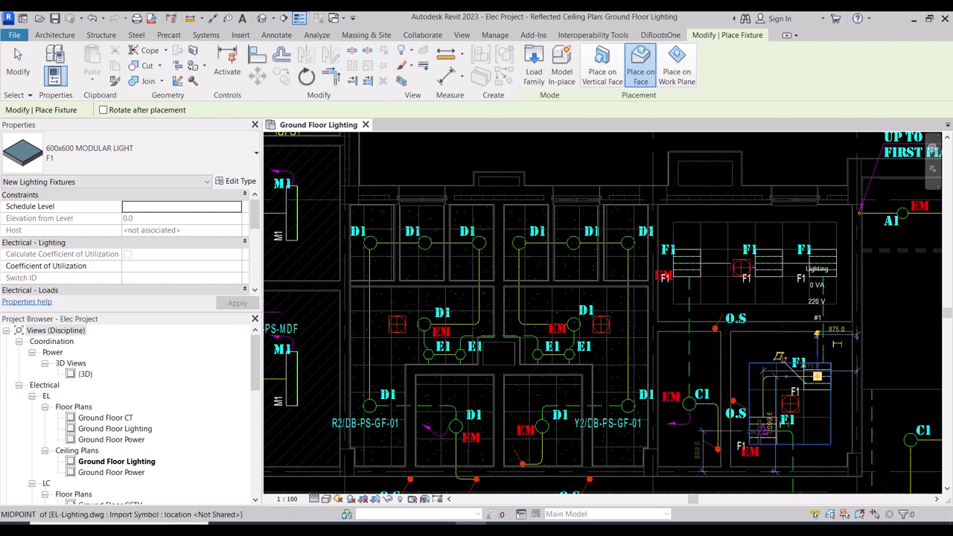
key("Escape")
key("Escape")
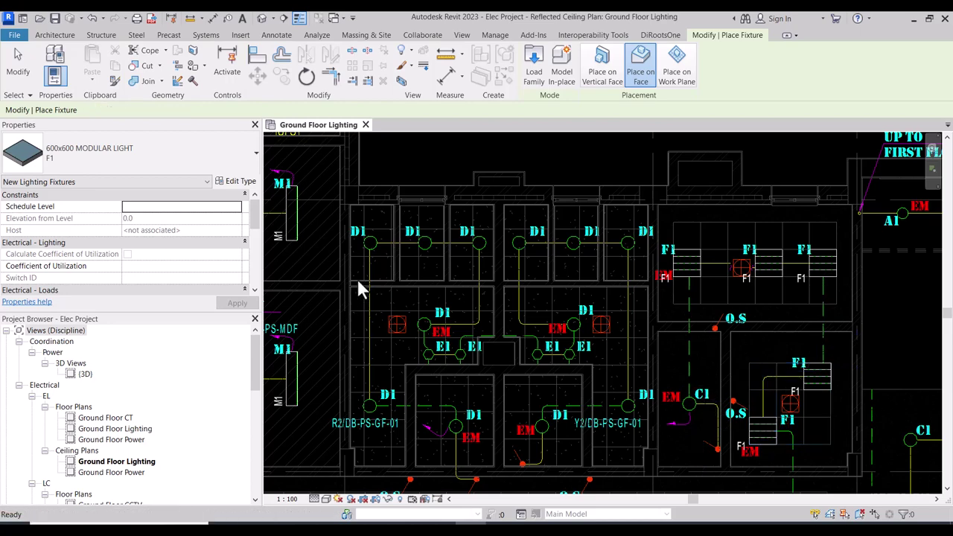
scroll(559, 365, "down", 3)
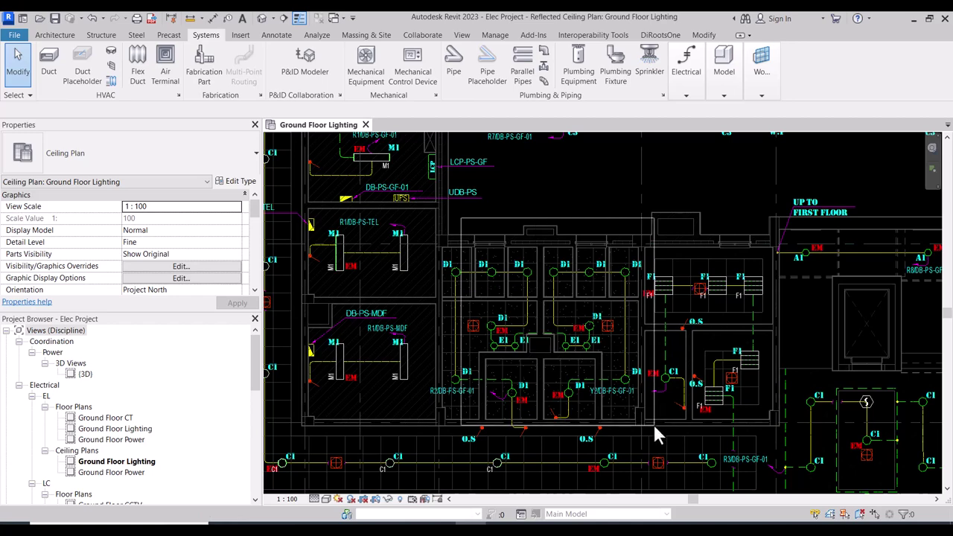
scroll(608, 219, "down", 3)
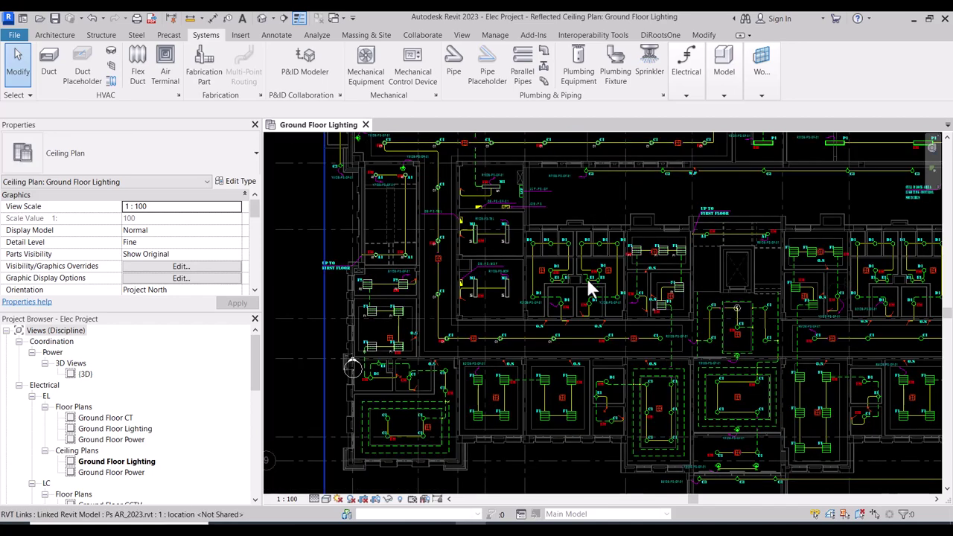
Step: Open the Ground Floor Lighting floor plan and bring the placed fixtures' rooms into view
scroll(583, 301, "down", 3)
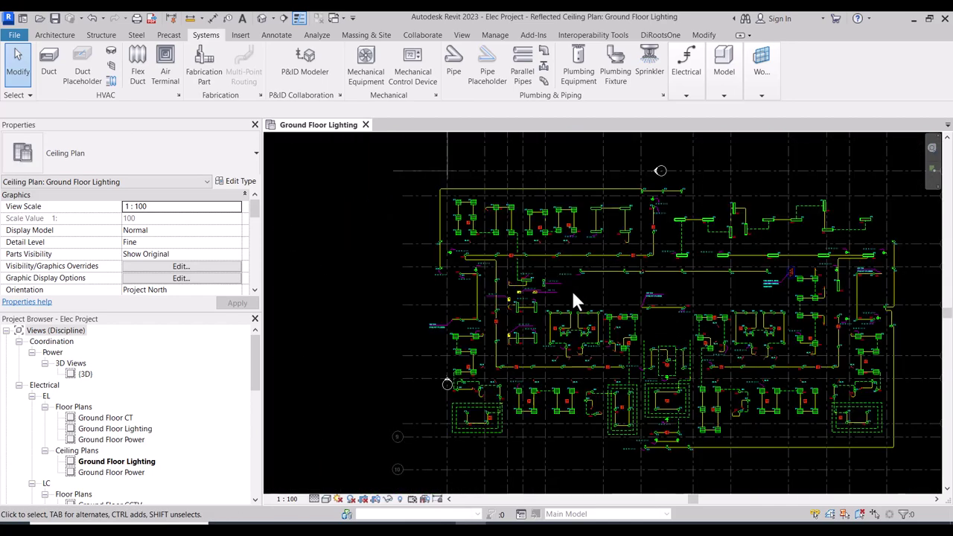
scroll(529, 303, "up", 4)
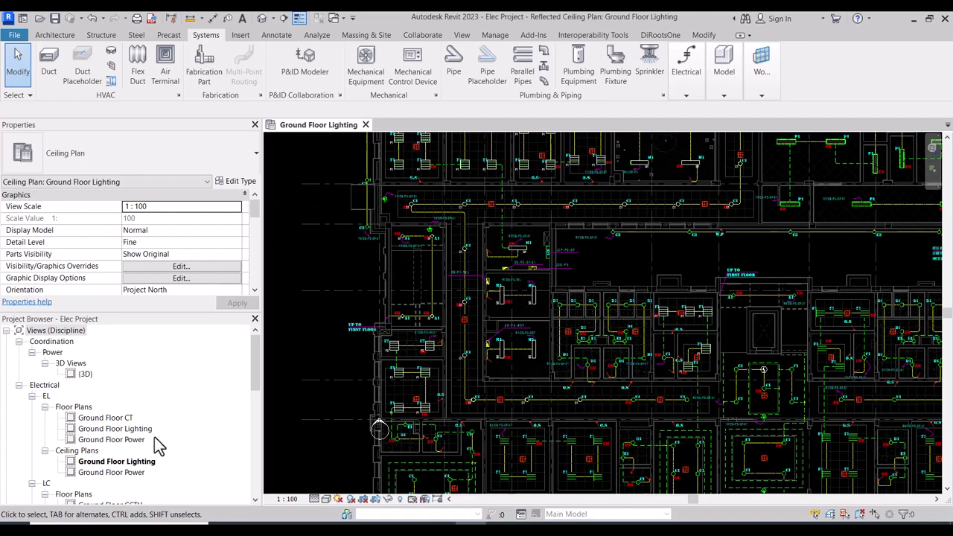
scroll(477, 253, "up", 6)
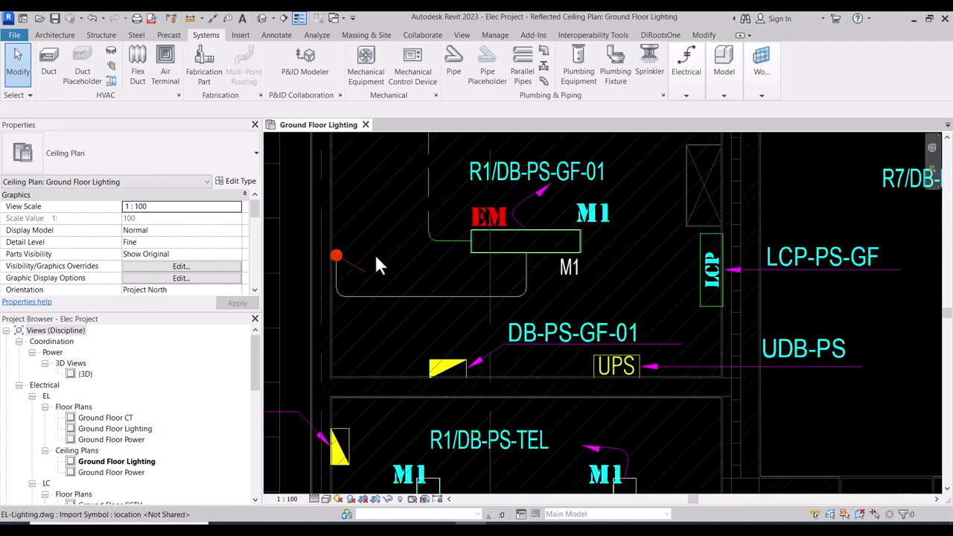
scroll(376, 259, "down", 2)
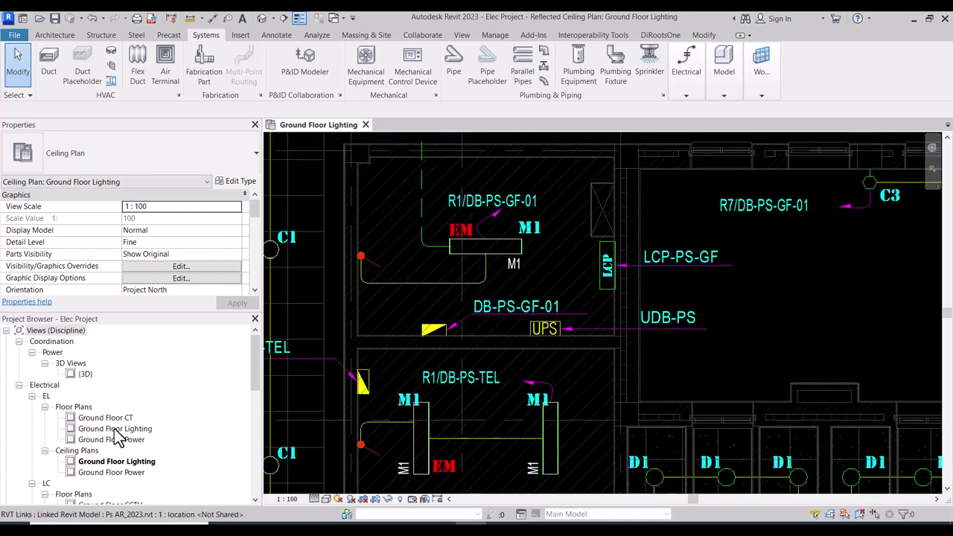
left_click(116, 431)
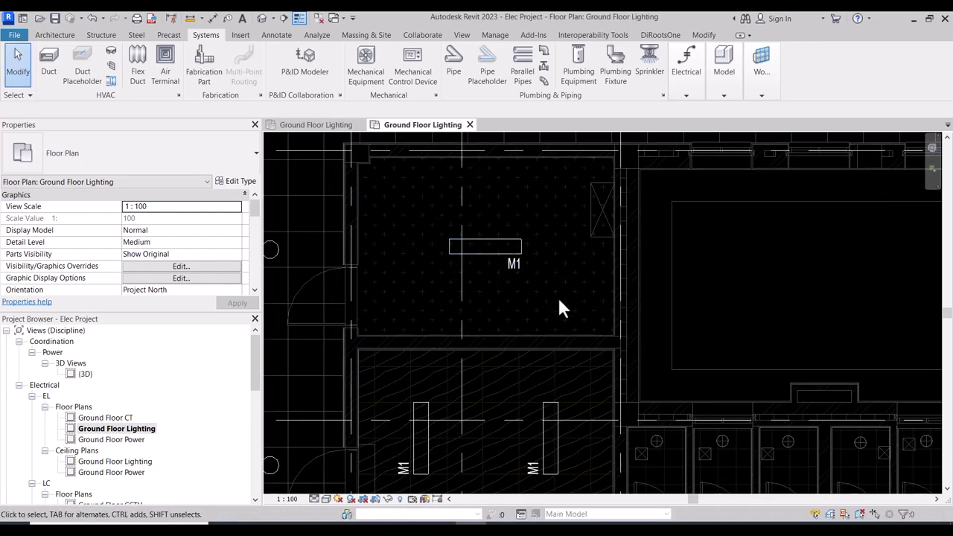
scroll(561, 308, "down", 5)
scroll(550, 294, "up", 3)
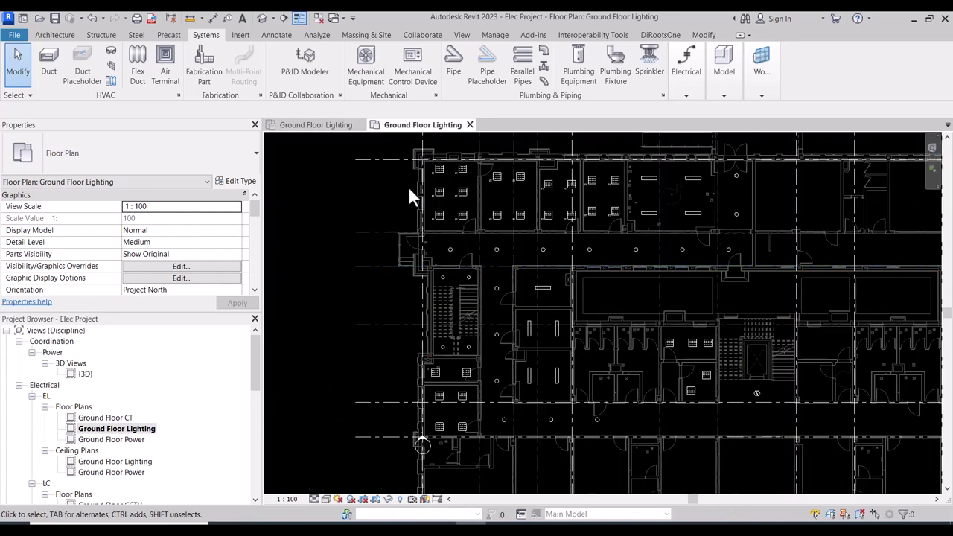
middle_click_drag(368, 249, 359, 277)
Step: Link EL-Lighting.dwg from the MEP CAD Project 3 folder into the current view only, accepting a new instance of the existing link
left_click(240, 35)
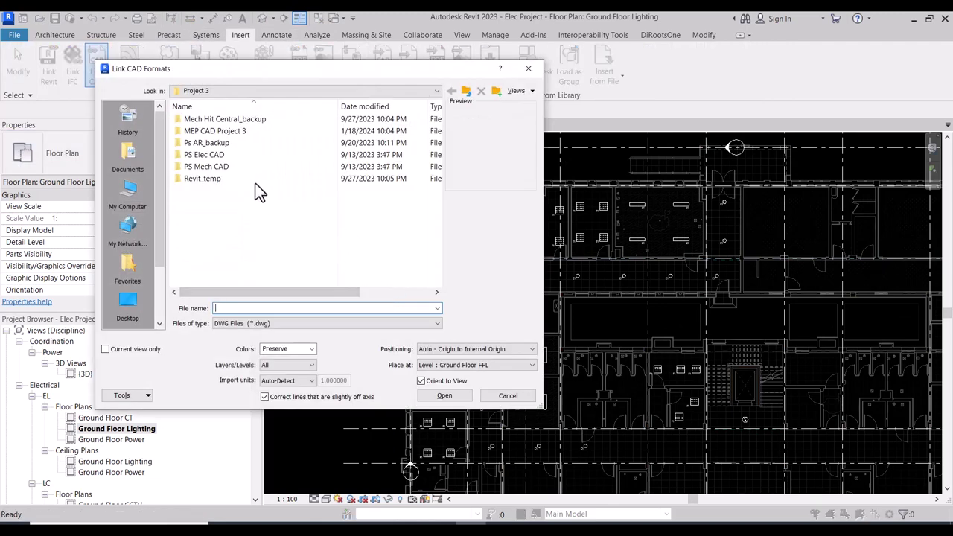
double_click(215, 131)
left_click(203, 143)
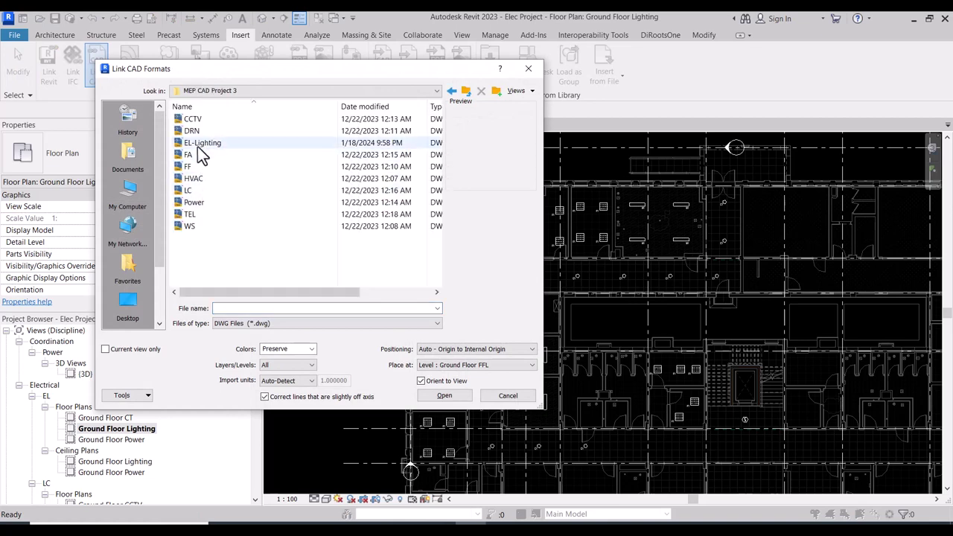
left_click(152, 350)
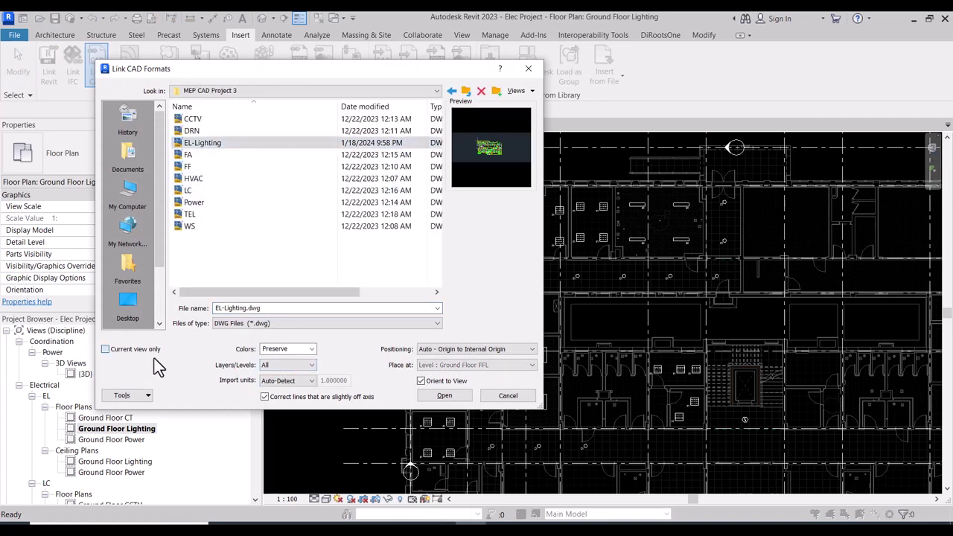
left_click(443, 395)
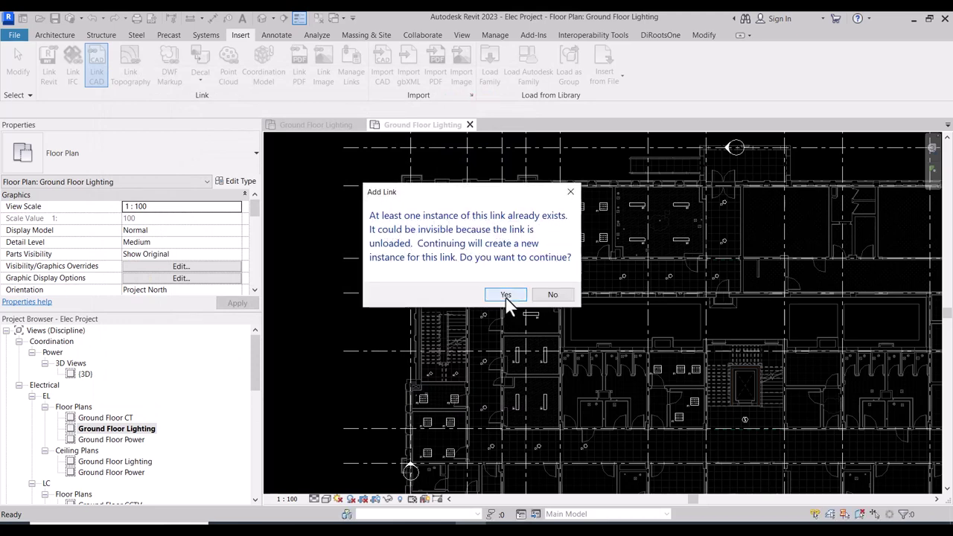
left_click(505, 294)
Step: Move the linked EL-Lighting drawing from its own grid corner onto the intersection of grids A and 1
scroll(498, 334, "down", 3)
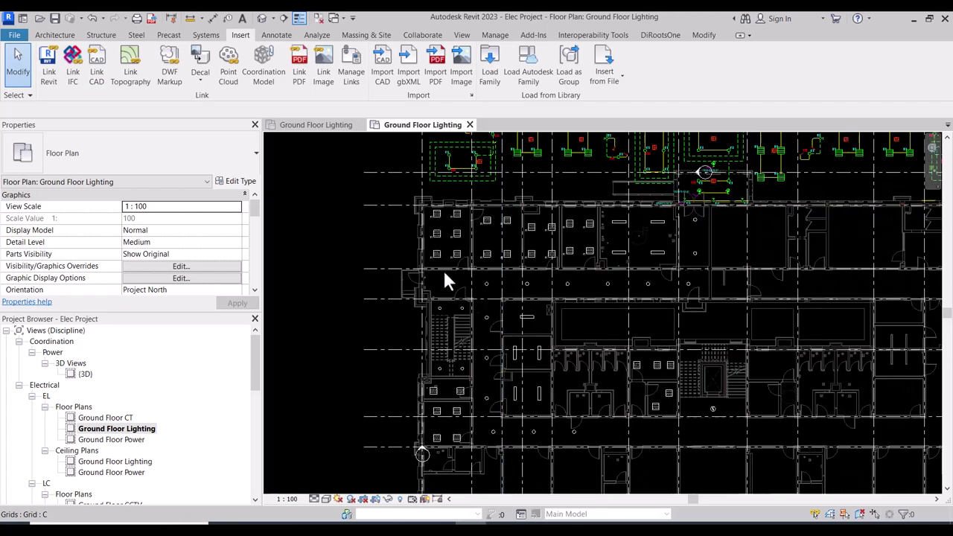
middle_click_drag(457, 315, 446, 415)
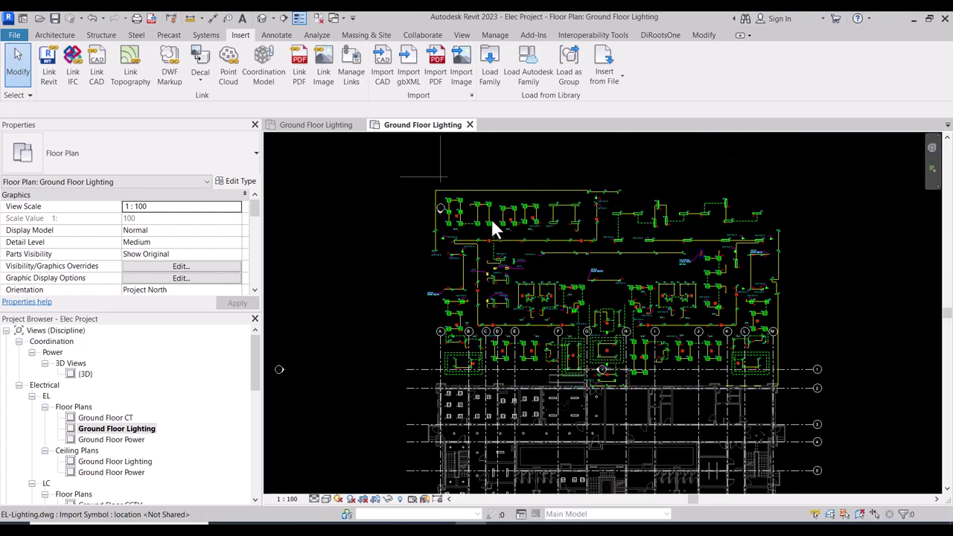
left_click(491, 218)
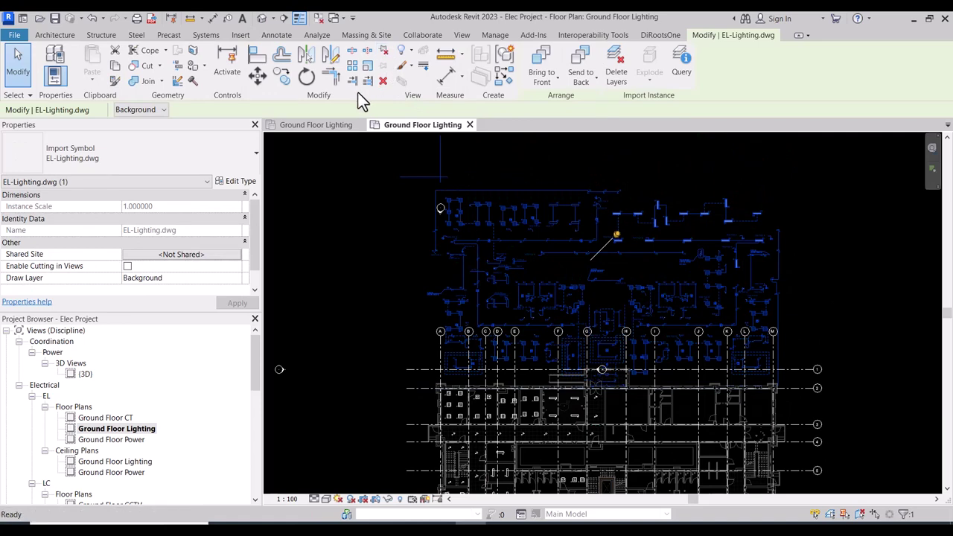
key("m")
key("v")
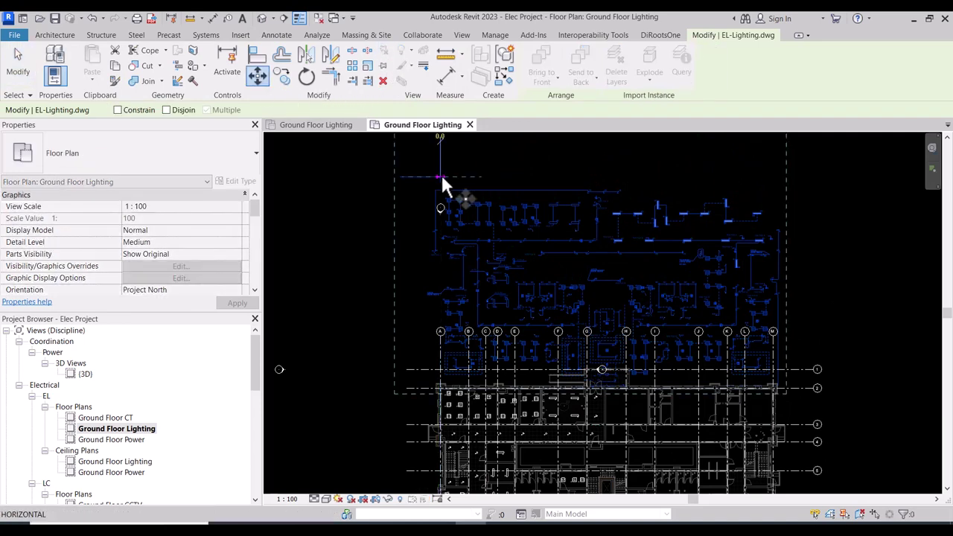
left_click(440, 176)
scroll(442, 377, "up", 5)
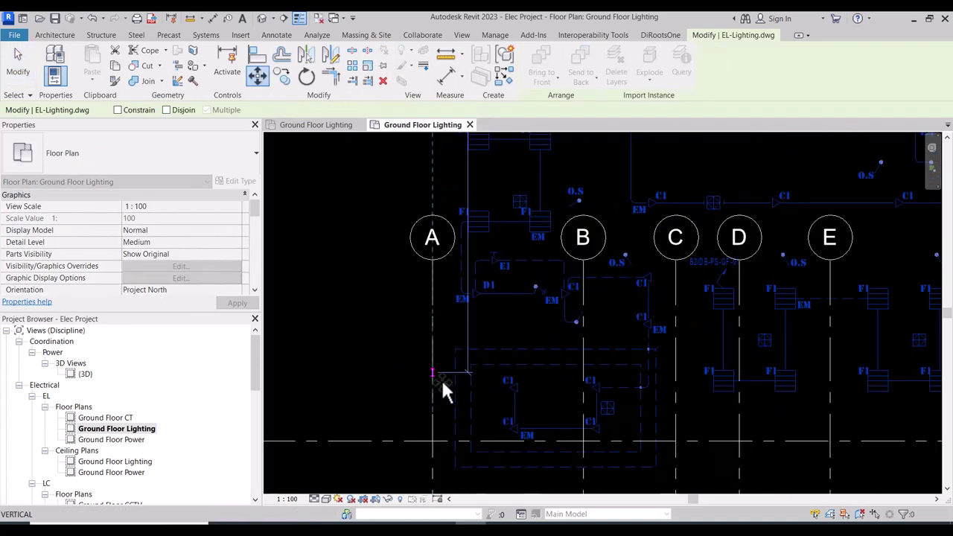
left_click(432, 440)
scroll(440, 200, "down", 5)
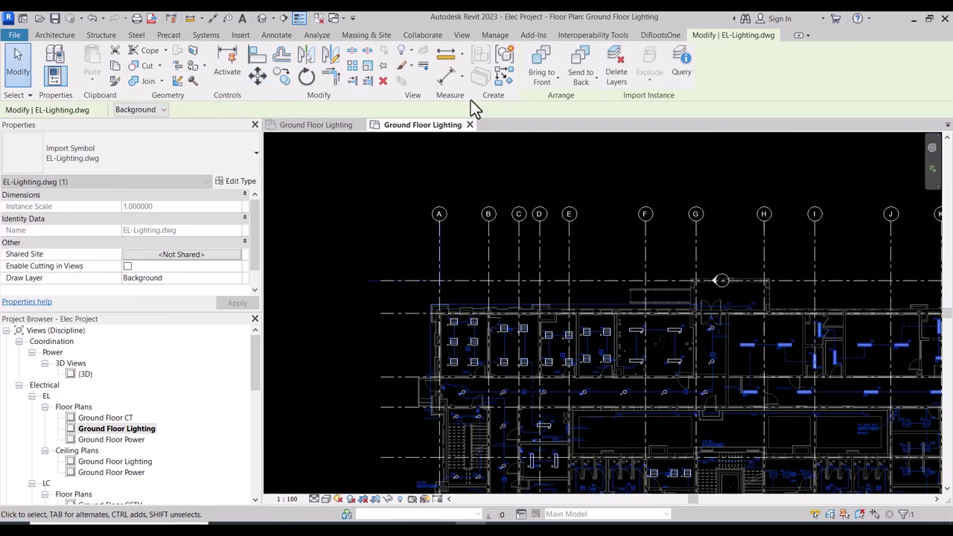
left_click(379, 270)
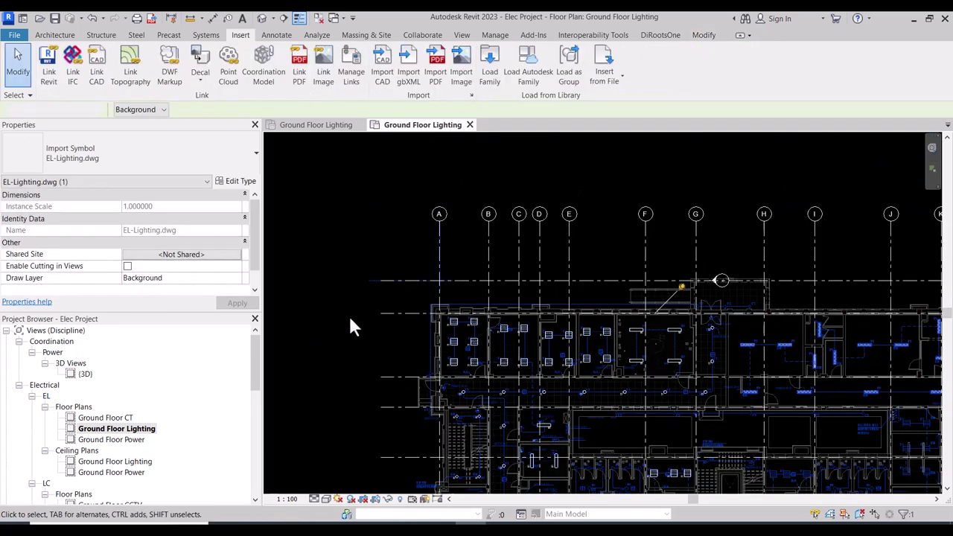
middle_click_drag(351, 319, 334, 207)
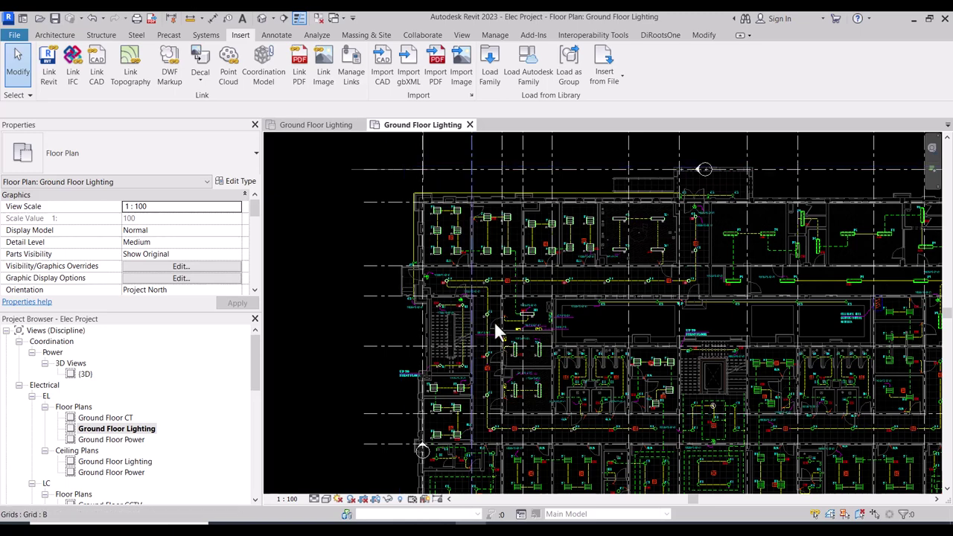
Step: Place a LIGHTING SWITCH ONE WAY, ONE GANG, on the vertical wall face at the switch symbol in the DB-PS-GF-01 room
scroll(525, 327, "up", 5)
scroll(480, 303, "up", 4)
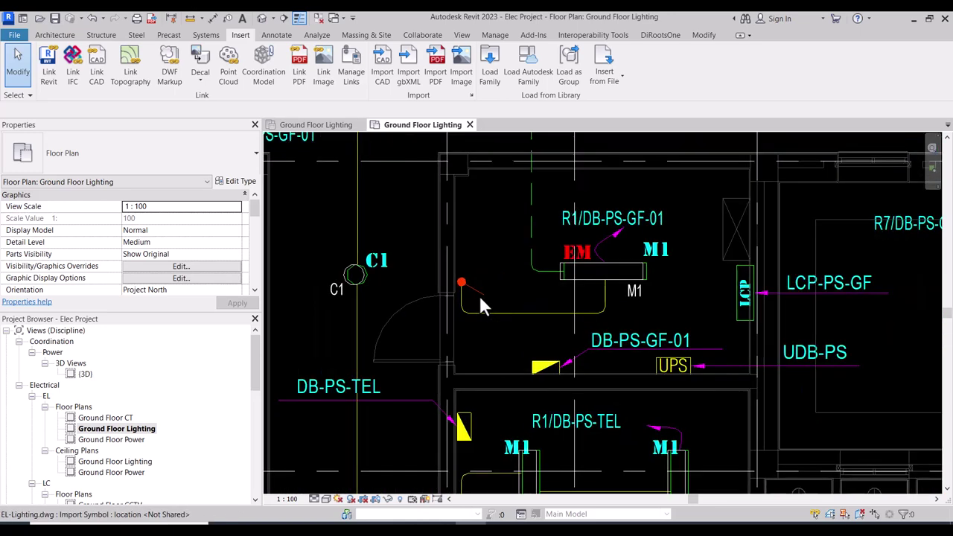
left_click(205, 36)
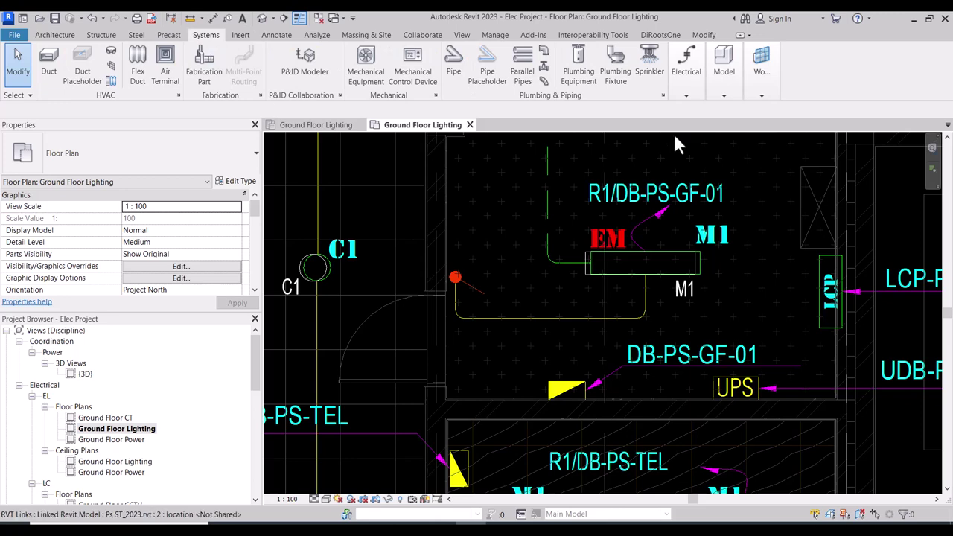
left_click(689, 93)
left_click(899, 138)
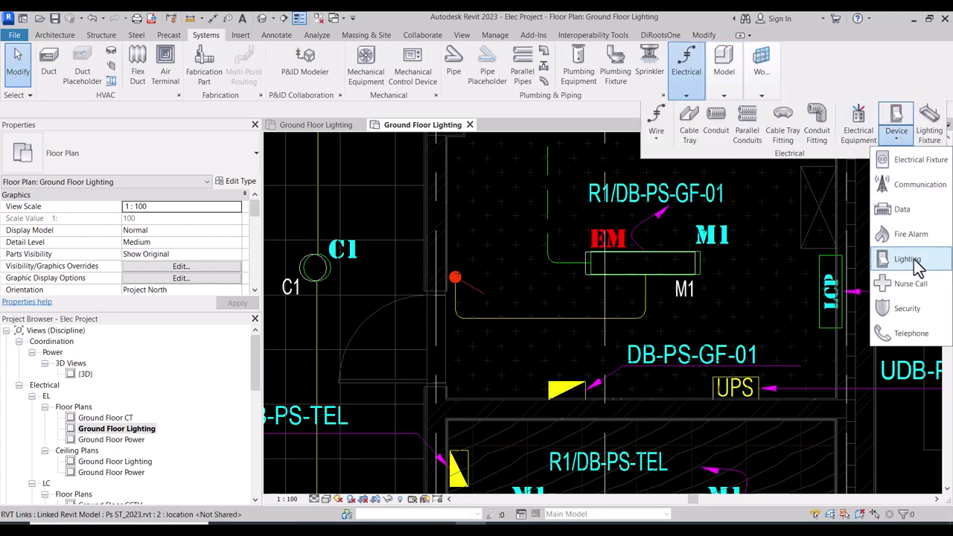
left_click(907, 260)
scroll(475, 295, "up", 2)
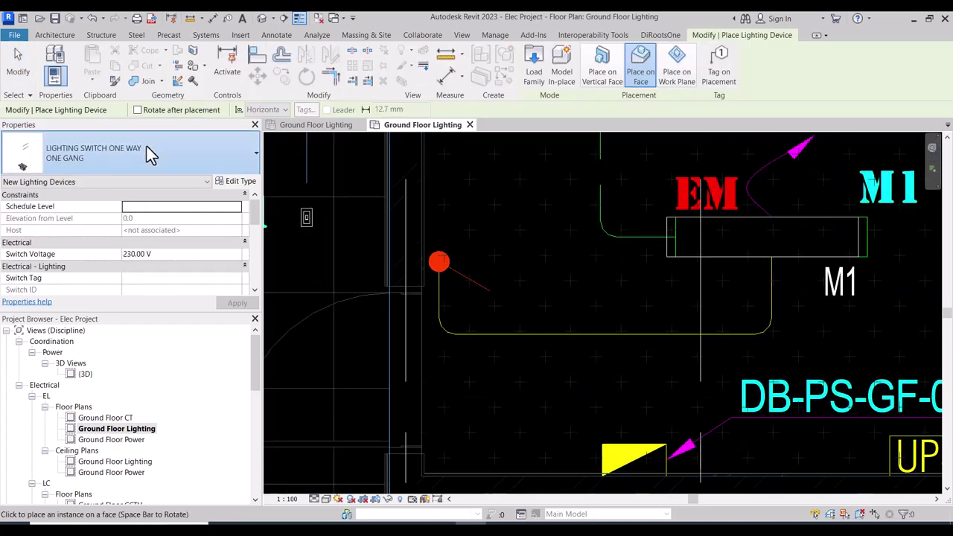
left_click(149, 153)
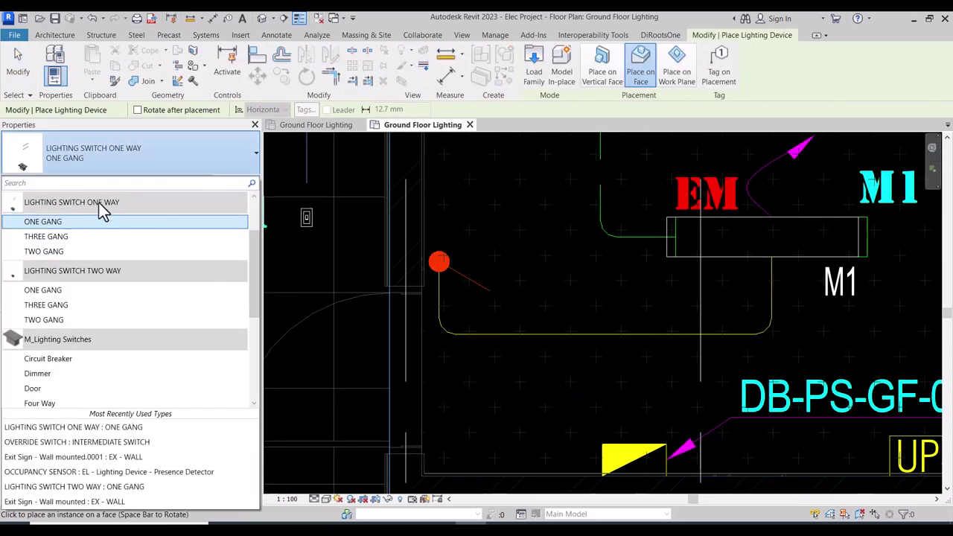
left_click(60, 223)
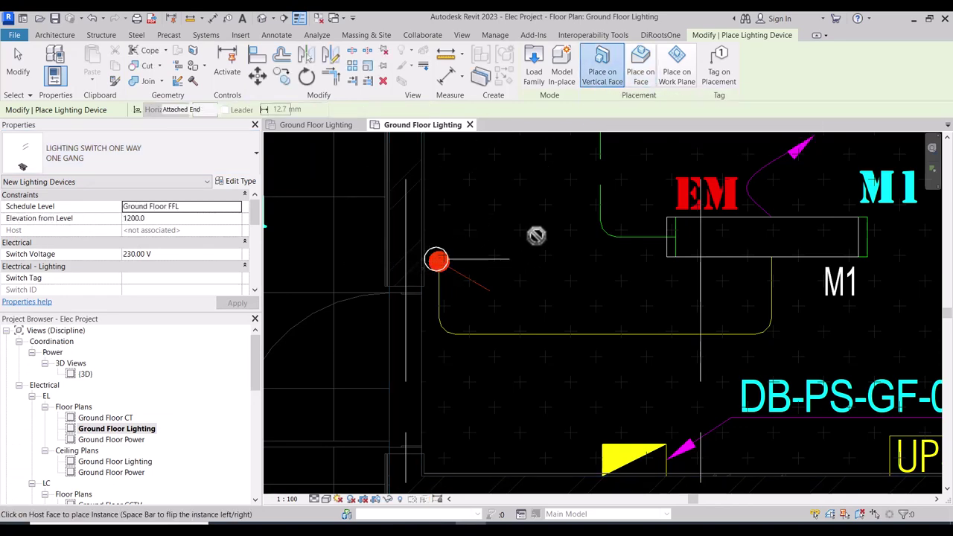
scroll(536, 235, "down", 3)
middle_click_drag(570, 346, 512, 385)
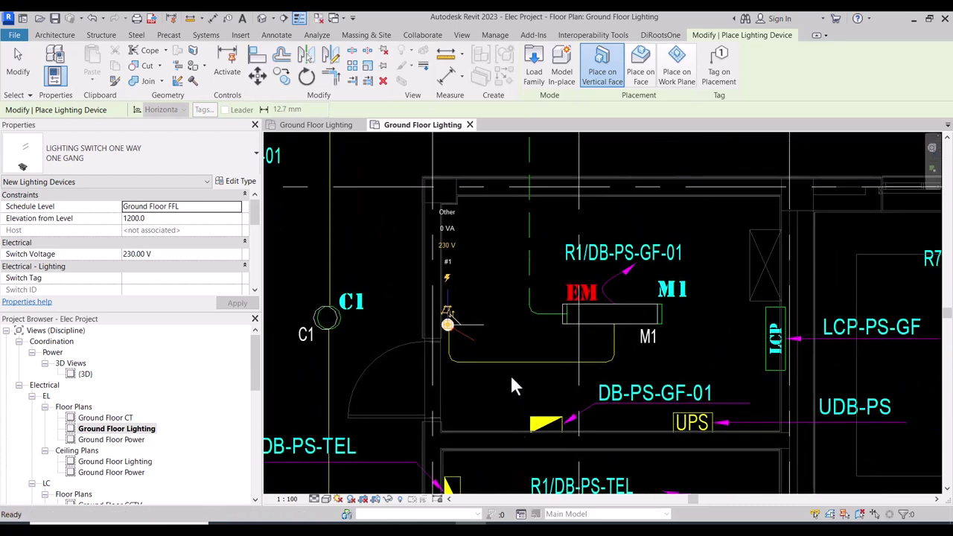
Step: Place one-way, one-gang switches on the wall faces at the switch symbols in the DB-PS-TEL and DB-PS-MDF rooms
scroll(512, 386, "down", 3)
middle_click_drag(558, 335, 528, 217)
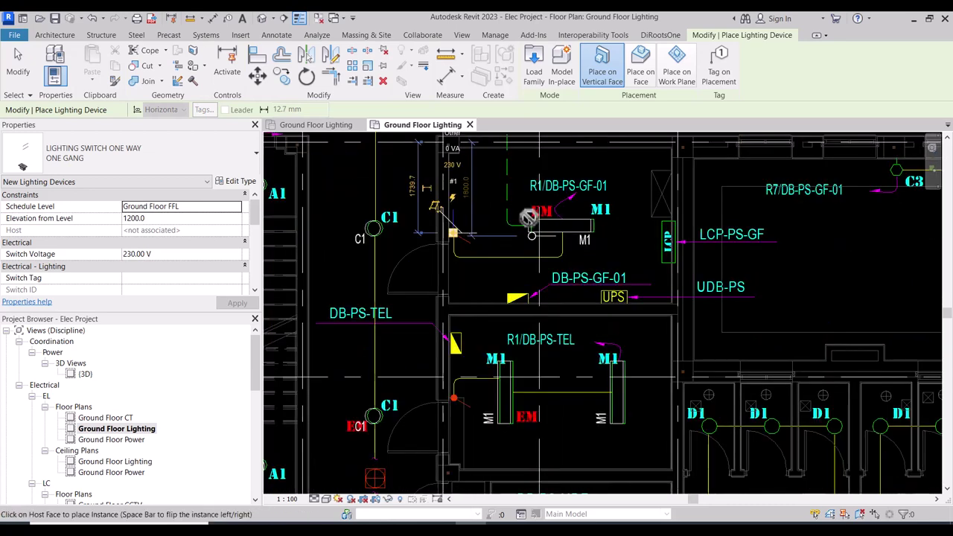
middle_click_drag(460, 459, 468, 402)
scroll(468, 402, "up", 5)
middle_click_drag(477, 179, 485, 377)
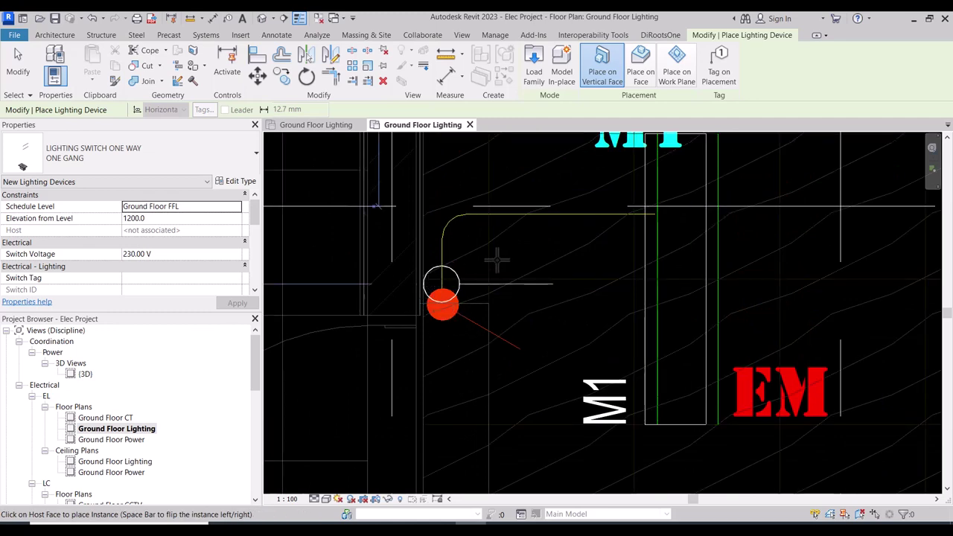
scroll(498, 260, "down", 4)
middle_click_drag(527, 325, 519, 242)
scroll(461, 327, "up", 5)
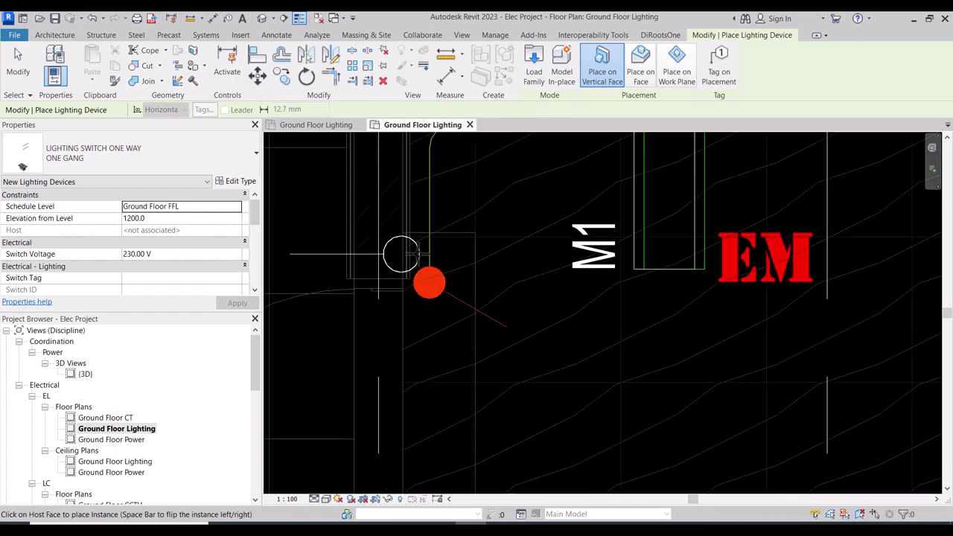
scroll(508, 262, "down", 5)
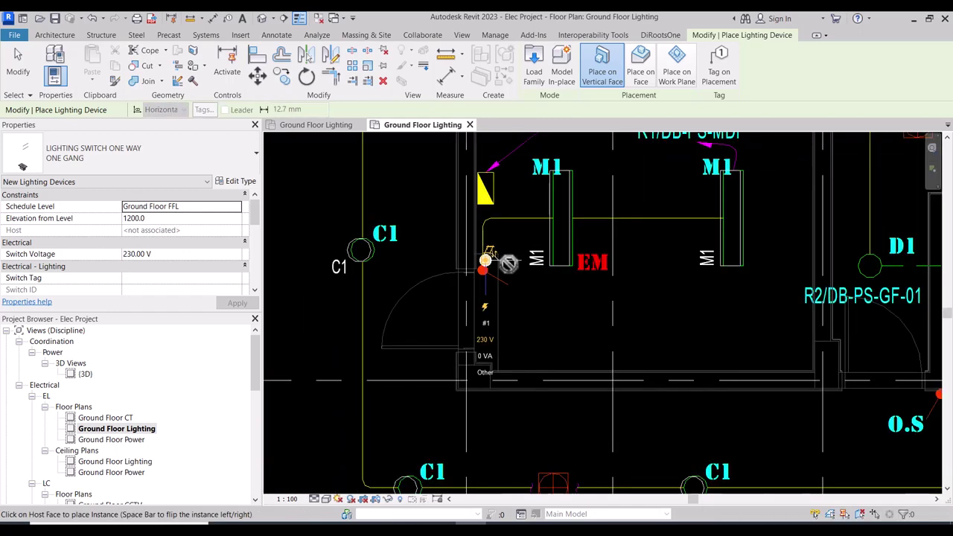
Step: Place one-gang switches at the O.S symbol on the corridor wall beside the toilets and the O.S symbol in the F1 room
scroll(723, 338, "up", 5)
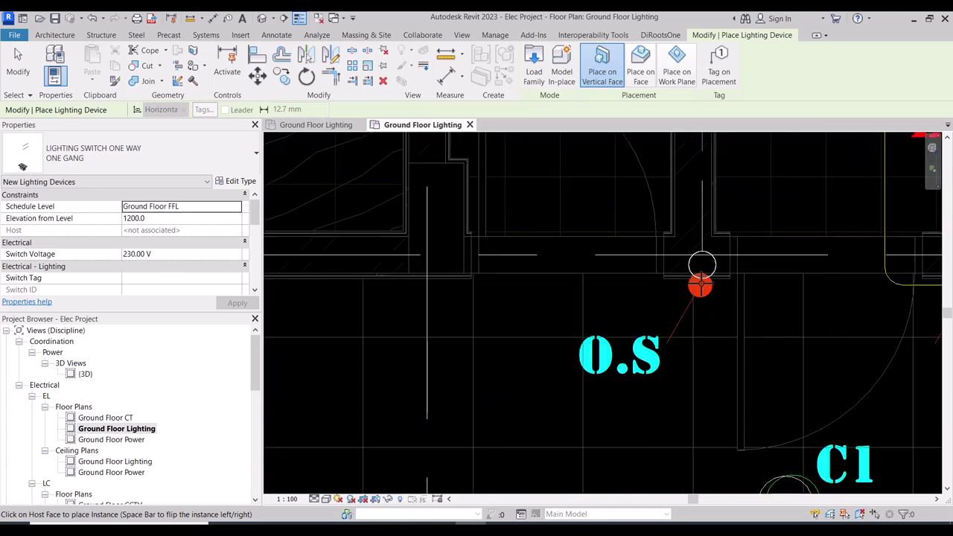
left_click(702, 290)
scroll(748, 300, "down", 4)
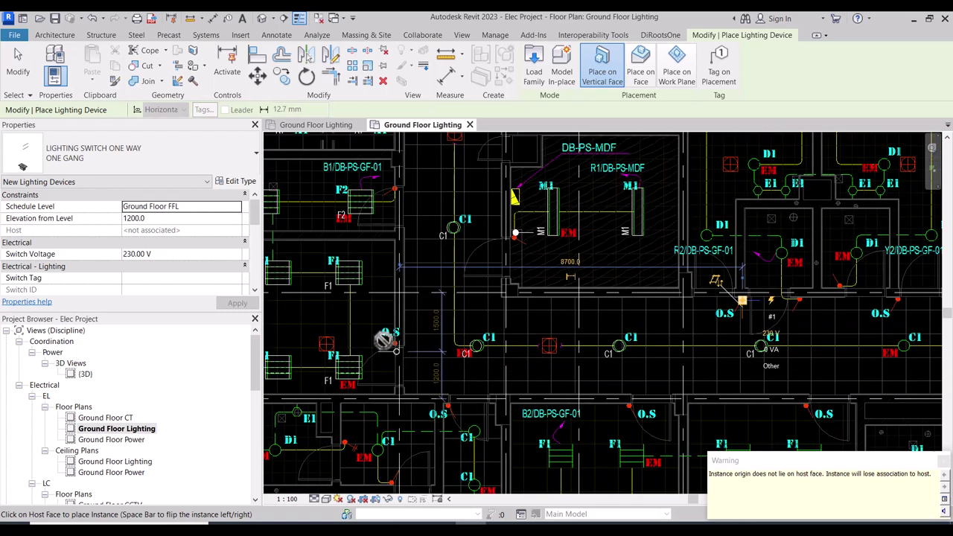
scroll(383, 340, "up", 5)
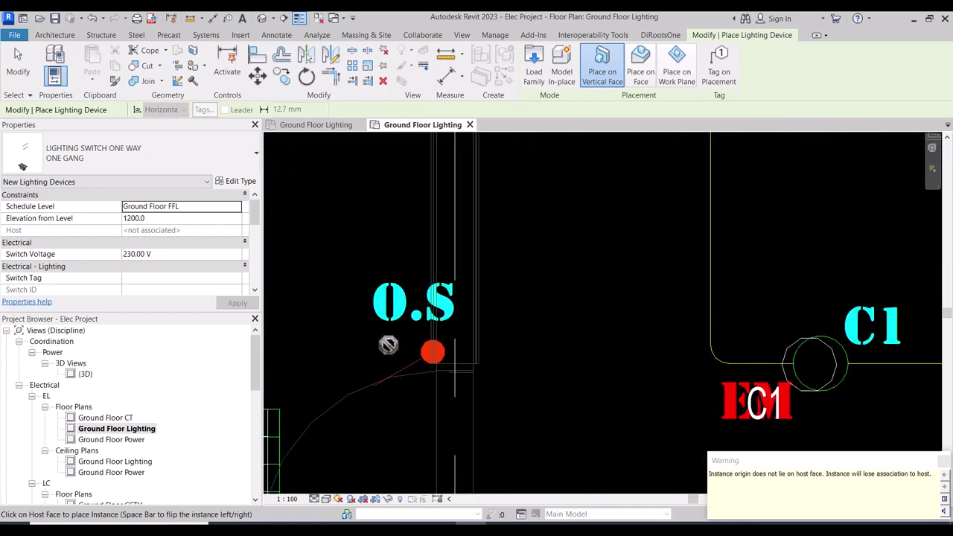
left_click(446, 335)
scroll(487, 377, "down", 3)
middle_click_drag(476, 384, 518, 530)
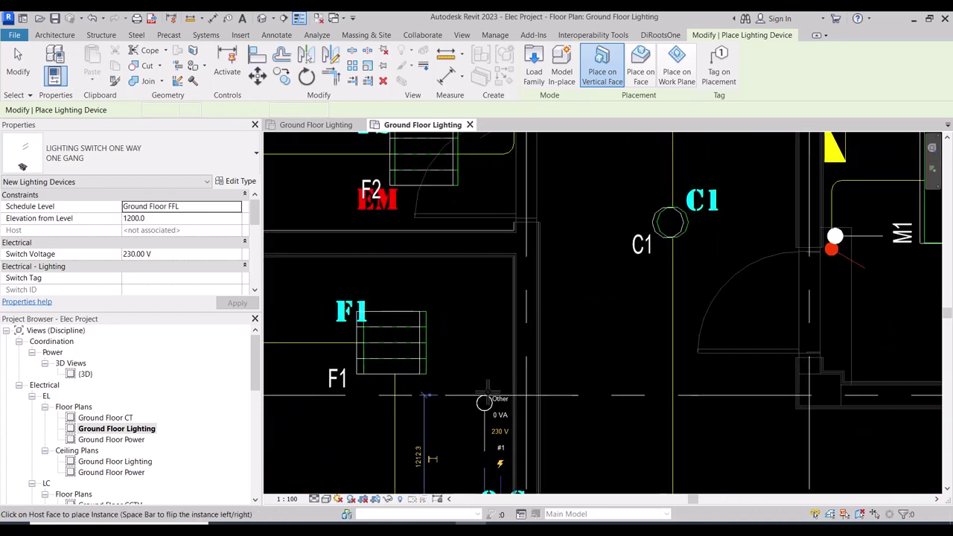
Step: Place a one-gang switch on the wall near the switch symbol beside the door of the F2 room
scroll(487, 392, "down", 2)
middle_click_drag(481, 365, 541, 423)
scroll(598, 323, "up", 3)
scroll(542, 331, "up", 2)
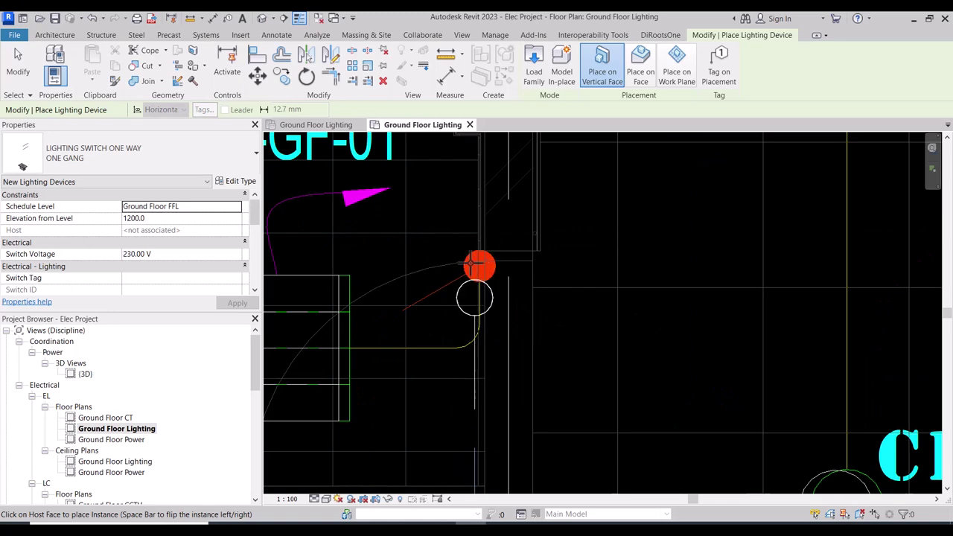
scroll(519, 312, "down", 4)
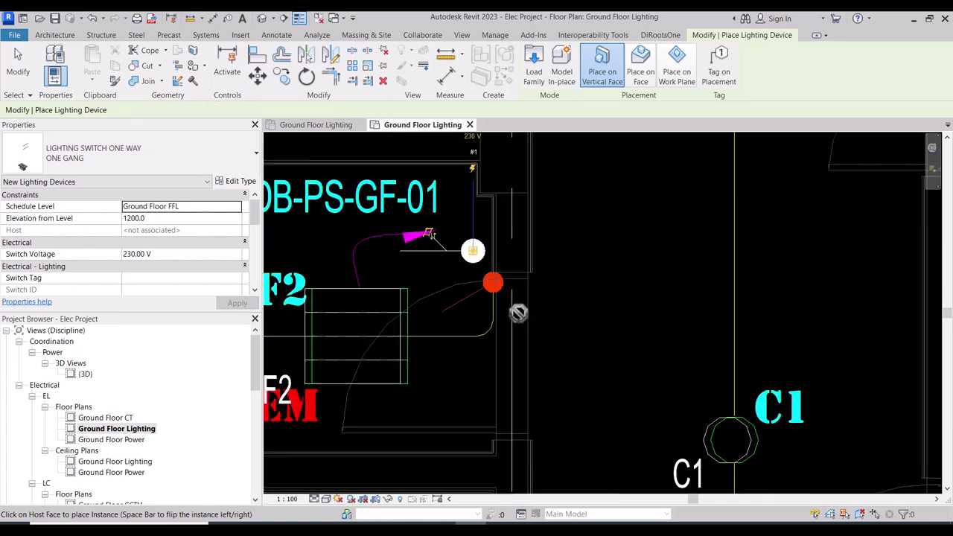
Step: Place a one-way, one-gang switch on the corridor-side wall at the O.S symbol in the F1 room without a Y1/DB-PS-GF-01 label
middle_click_drag(459, 319, 483, 439)
scroll(483, 438, "down", 2)
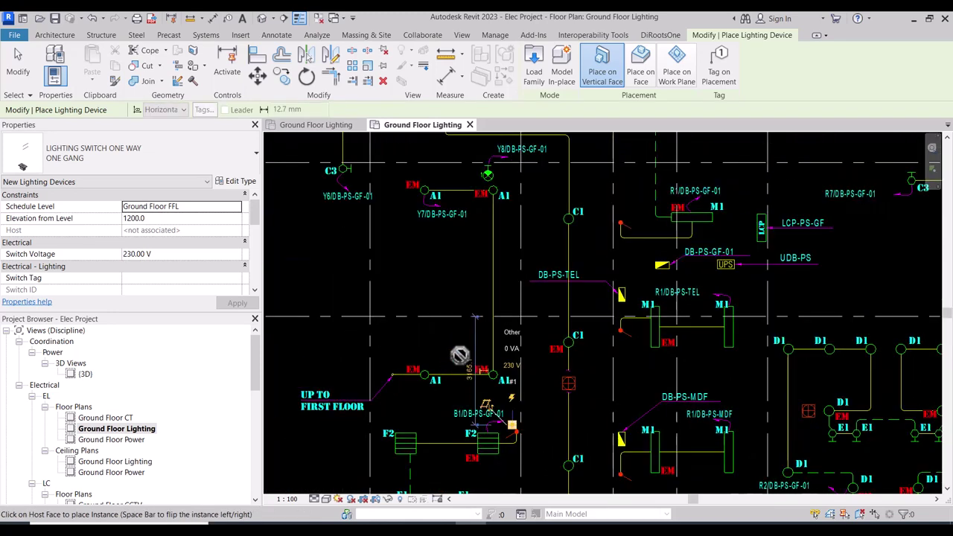
middle_click_drag(564, 304, 546, 376)
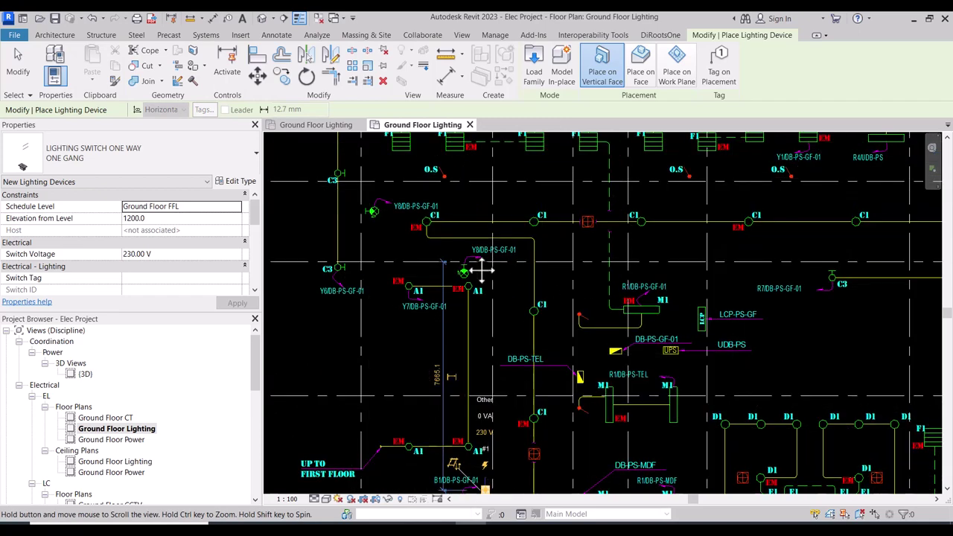
scroll(413, 238, "up", 3)
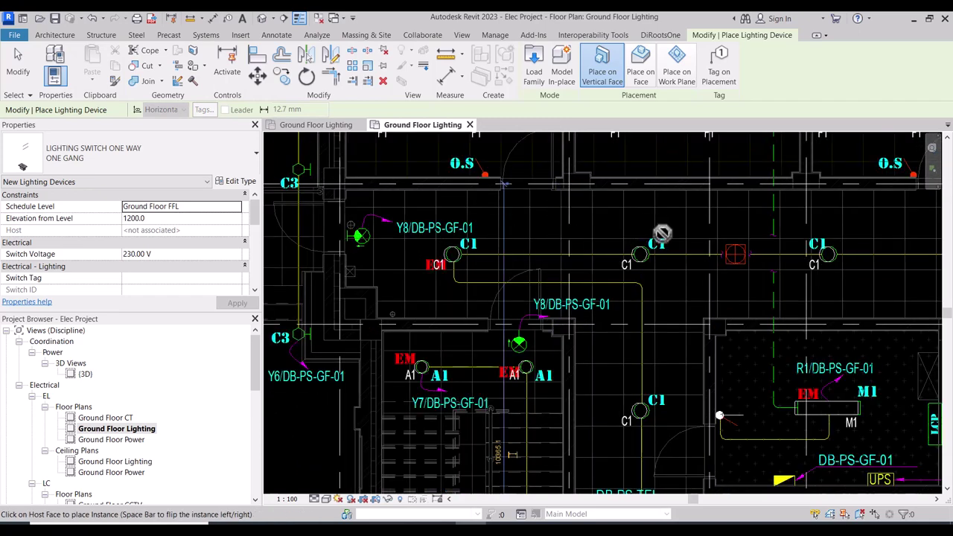
middle_click_drag(663, 234, 416, 356)
scroll(681, 243, "up", 5)
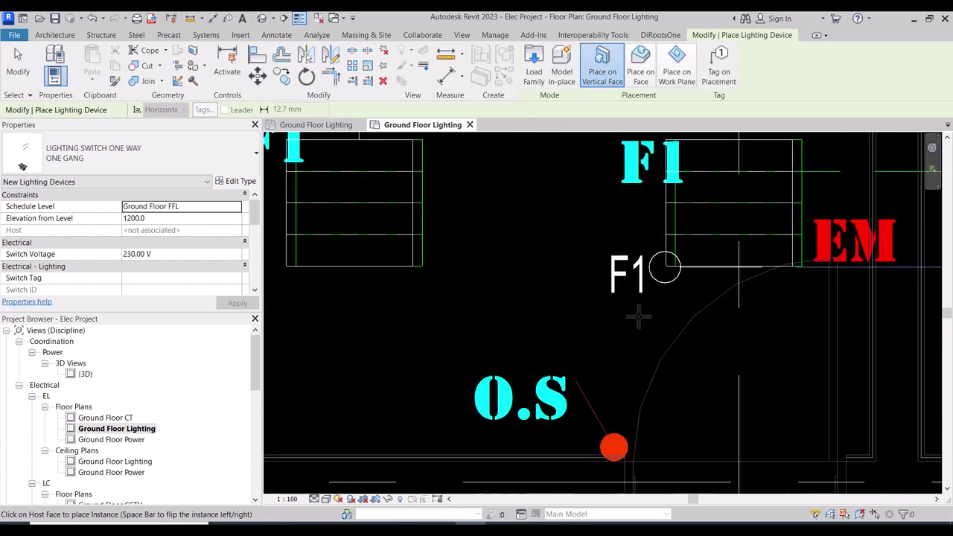
left_click(600, 432)
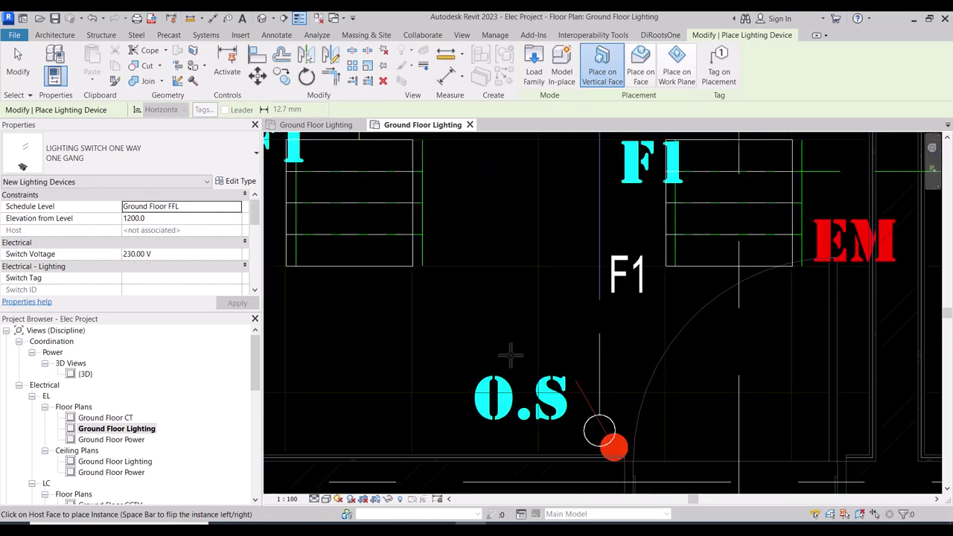
Step: Place a one-gang switch on the wall at the O.S symbol below the Y1/DB-PS-GF-01 label in the adjacent F1 room
scroll(504, 333, "down", 5)
scroll(746, 374, "up", 3)
scroll(746, 375, "up", 4)
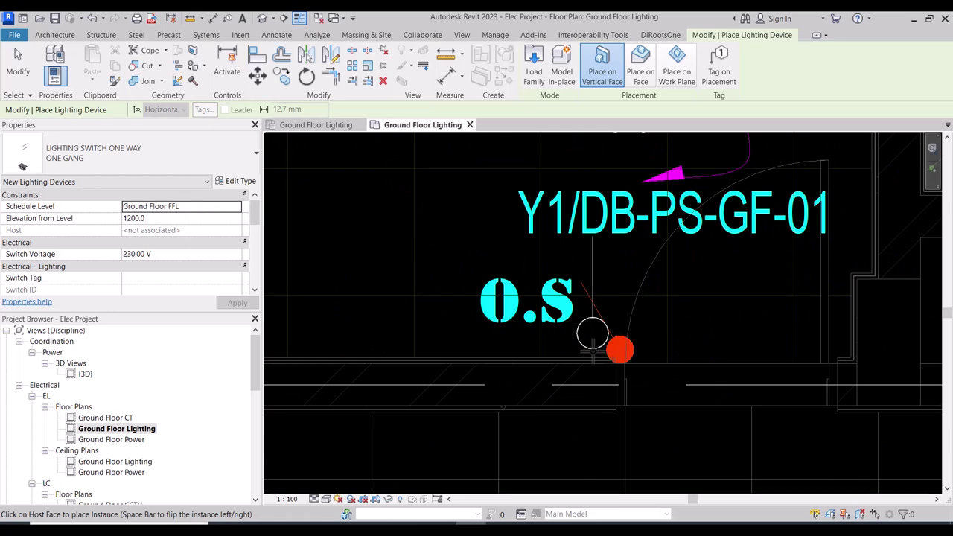
left_click(592, 350)
Step: Place a one-gang switch on the corridor wall at the switch symbol in the M1 fixture room labelled R4/UDB-PS
scroll(652, 293, "down", 5)
middle_click_drag(569, 265, 393, 297)
middle_click_drag(529, 298, 464, 300)
scroll(750, 327, "up", 4)
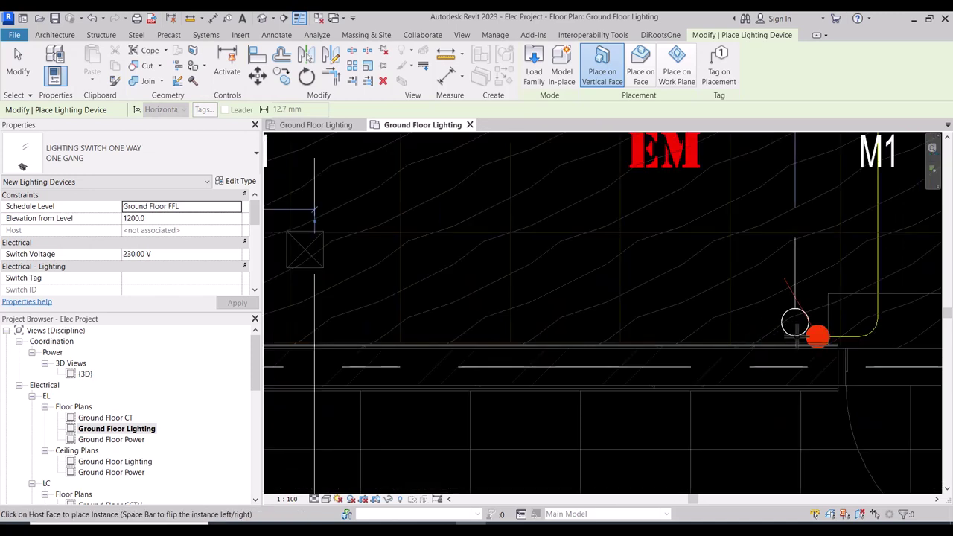
scroll(794, 322, "down", 4)
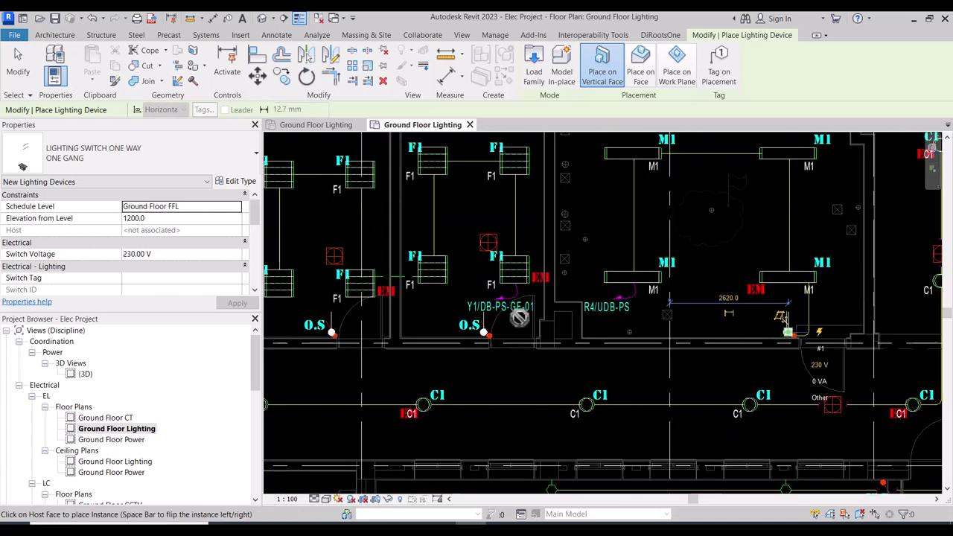
Step: Place a one-gang switch on the partition wall at the switch symbol in the F1 room with four fixtures and no O.S label
scroll(520, 317, "down", 1)
middle_click_drag(574, 328, 692, 338)
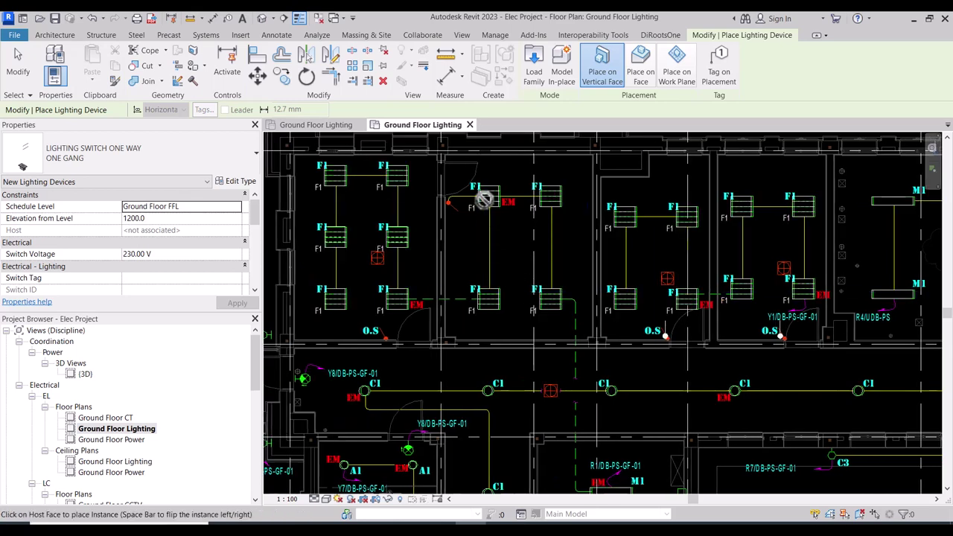
scroll(425, 217, "up", 4)
scroll(511, 240, "down", 5)
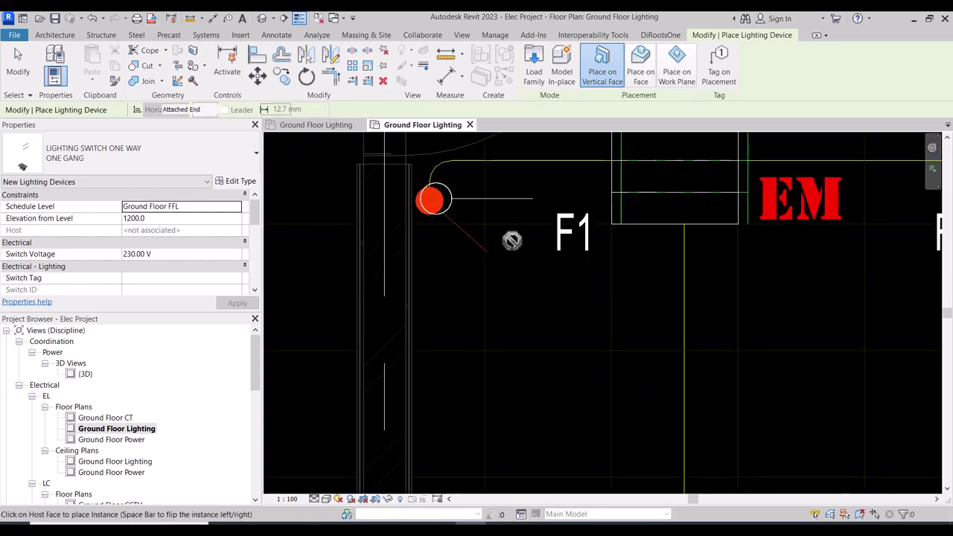
Step: Place a one-gang switch at the O.S symbol in the six-fixture F1 room at the building's end and finish placing switches
middle_click_drag(425, 319, 510, 331)
scroll(476, 380, "up", 5)
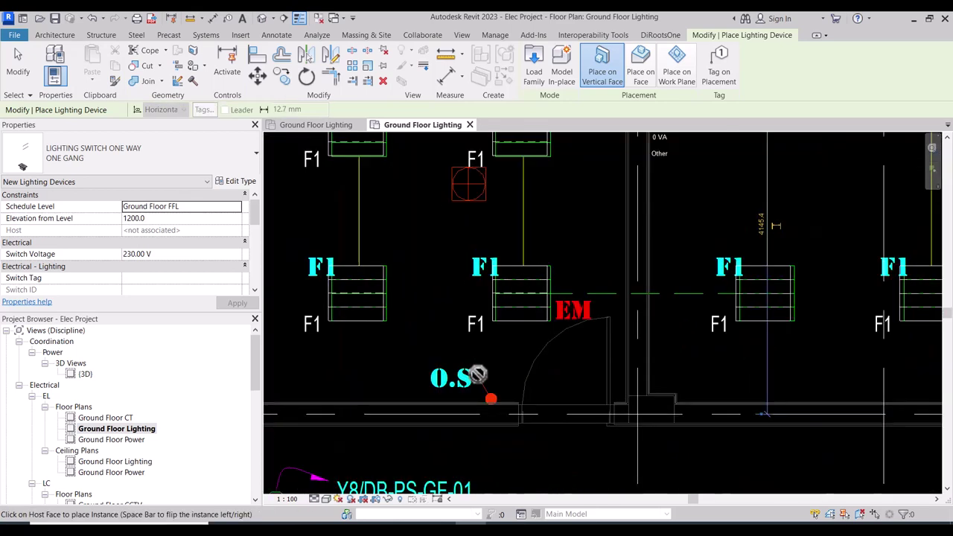
scroll(492, 372, "down", 6)
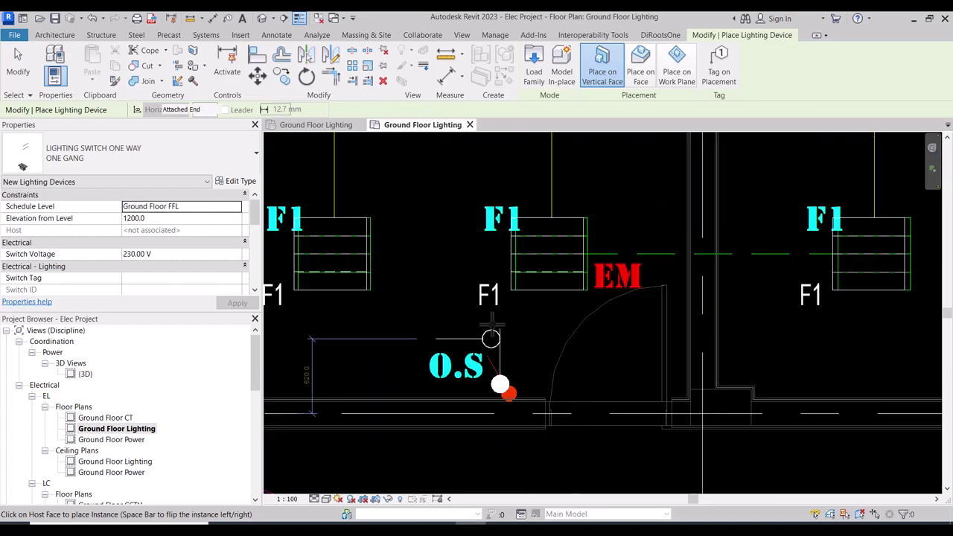
key("Escape")
key("Escape")
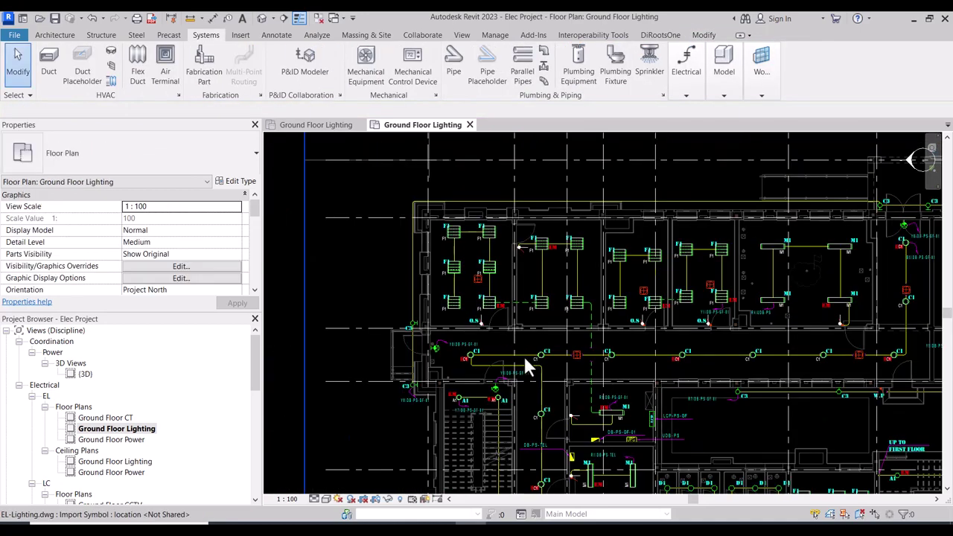
Step: Place an electrical equipment Distribution panel, type DB, on the vertical wall face over the yellow DB-PS-GF-01 panel symbol
middle_click_drag(522, 353, 493, 309)
middle_click_drag(695, 454, 579, 293)
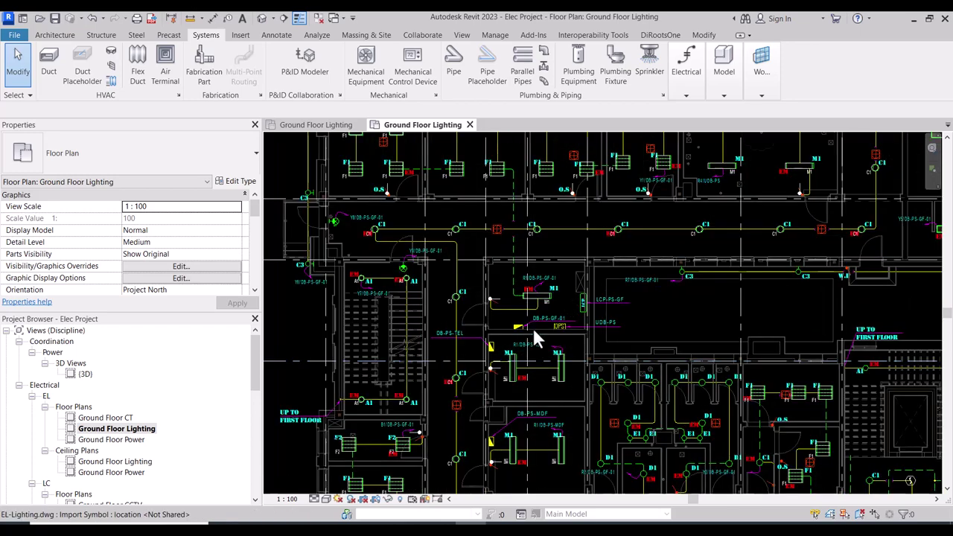
scroll(531, 331, "up", 5)
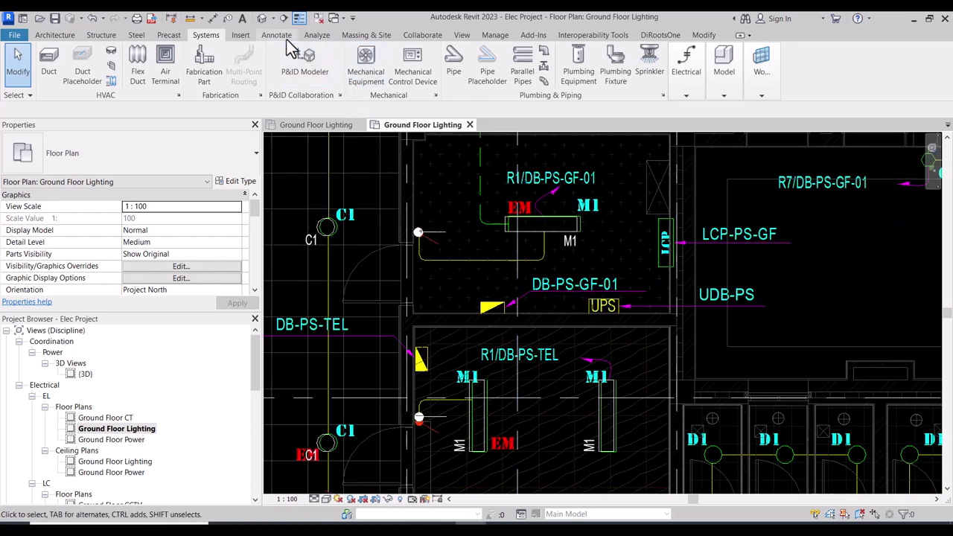
left_click(688, 96)
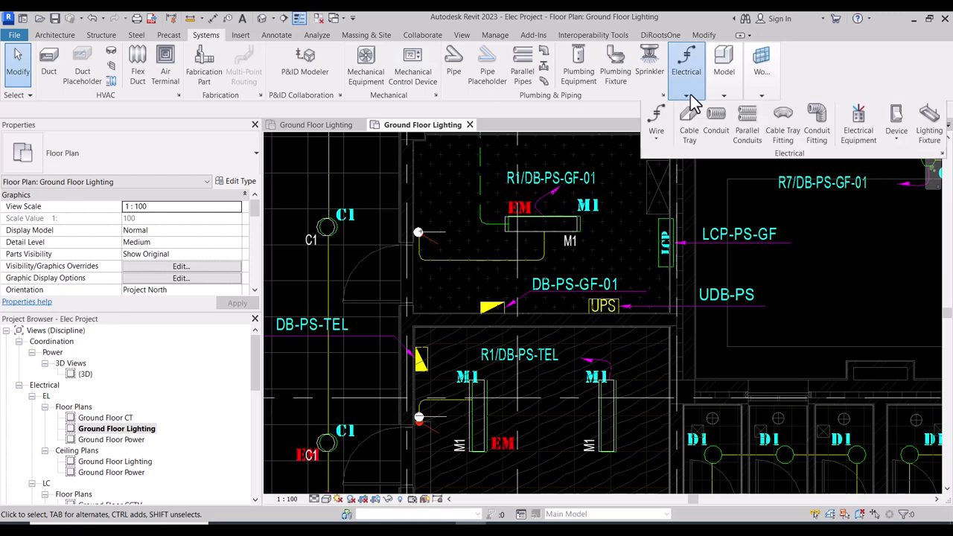
left_click(896, 146)
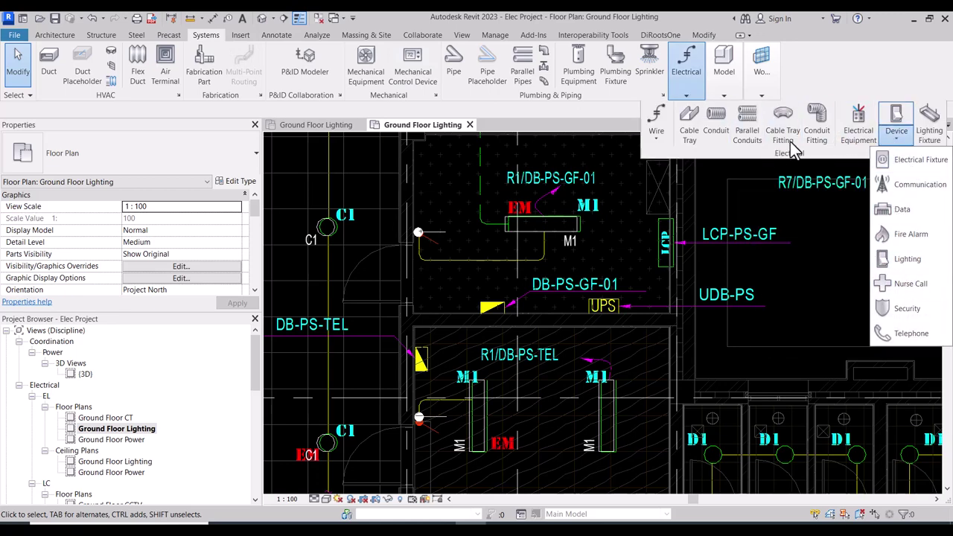
left_click(856, 125)
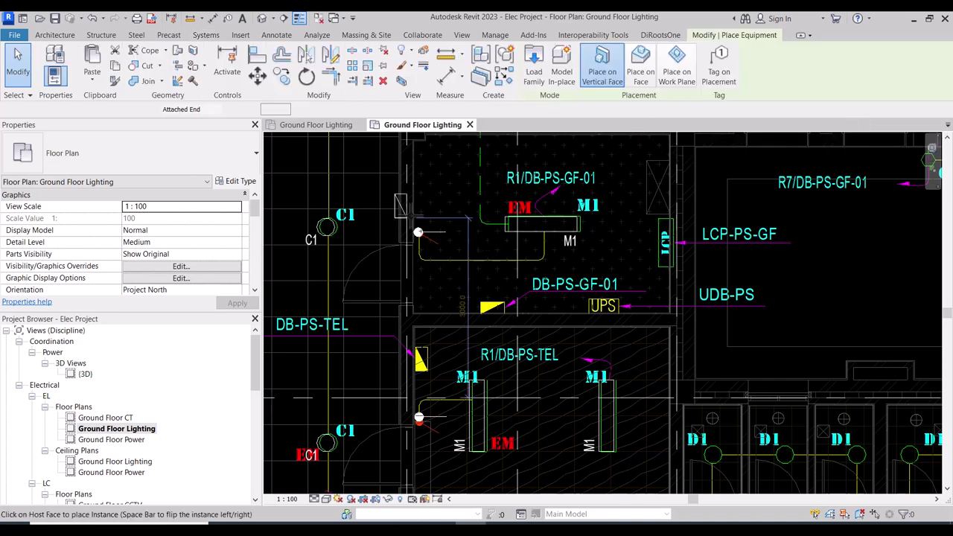
left_click(84, 147)
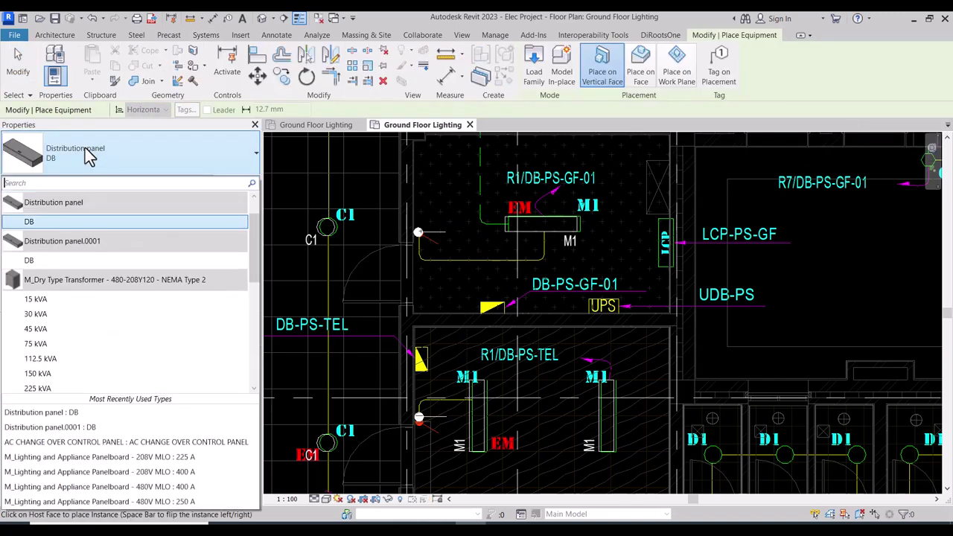
left_click(74, 223)
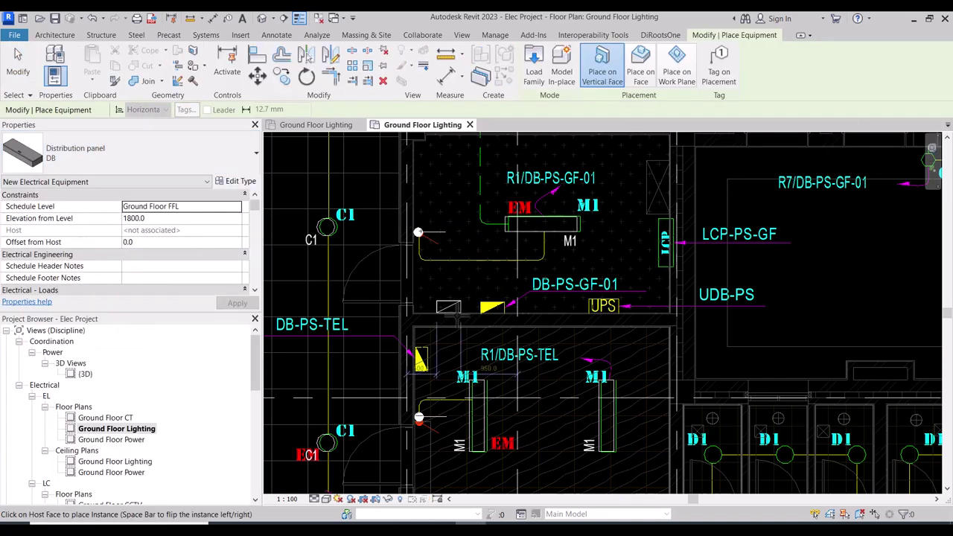
scroll(492, 316, "up", 5)
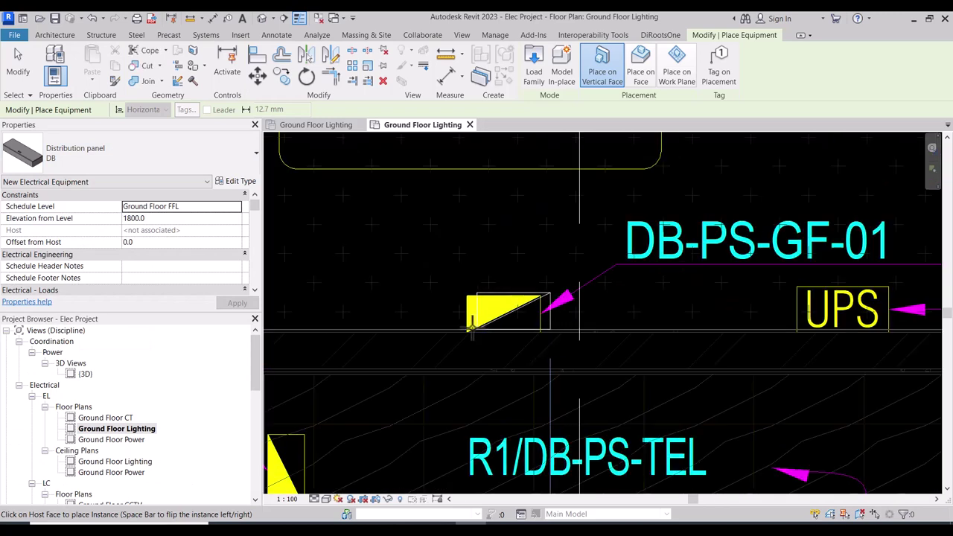
left_click(469, 327)
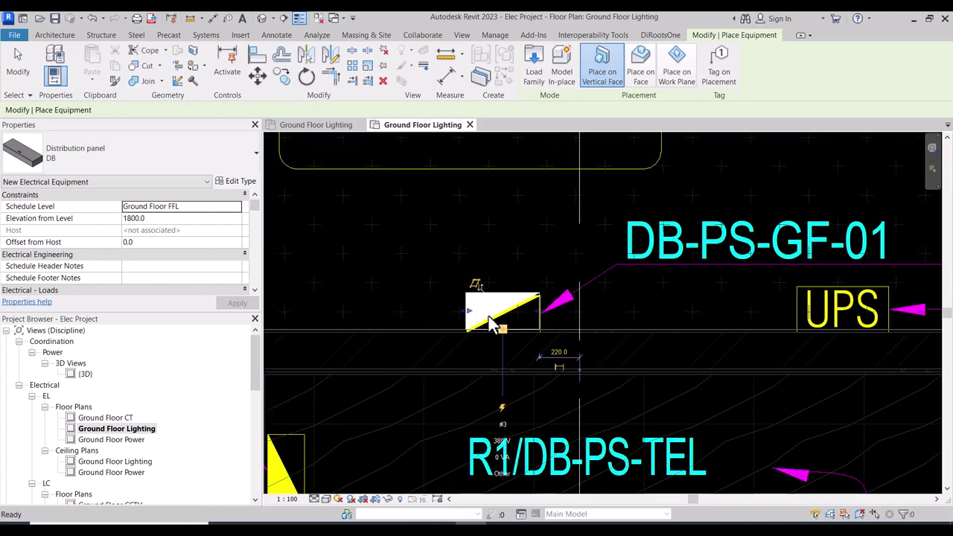
key("Escape")
key("Escape")
Step: Set the placed distribution panel's Panel Name to DB-PS-GF-01
left_click(521, 305)
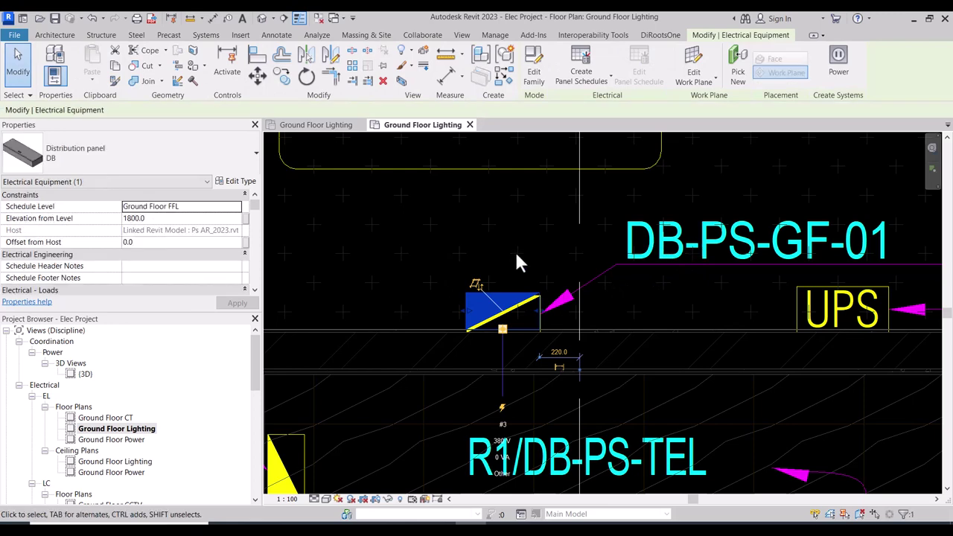
scroll(618, 256, "down", 2)
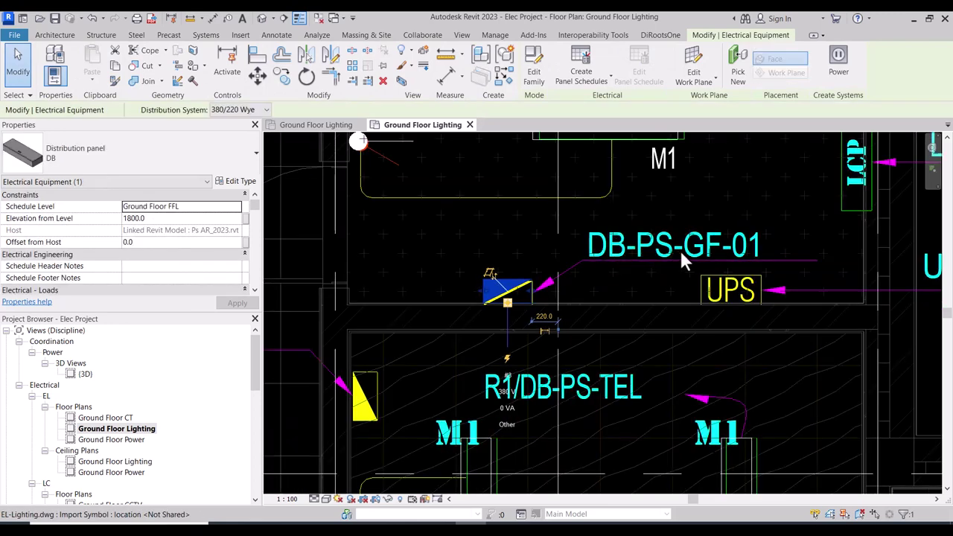
left_click_drag(255, 211, 251, 268)
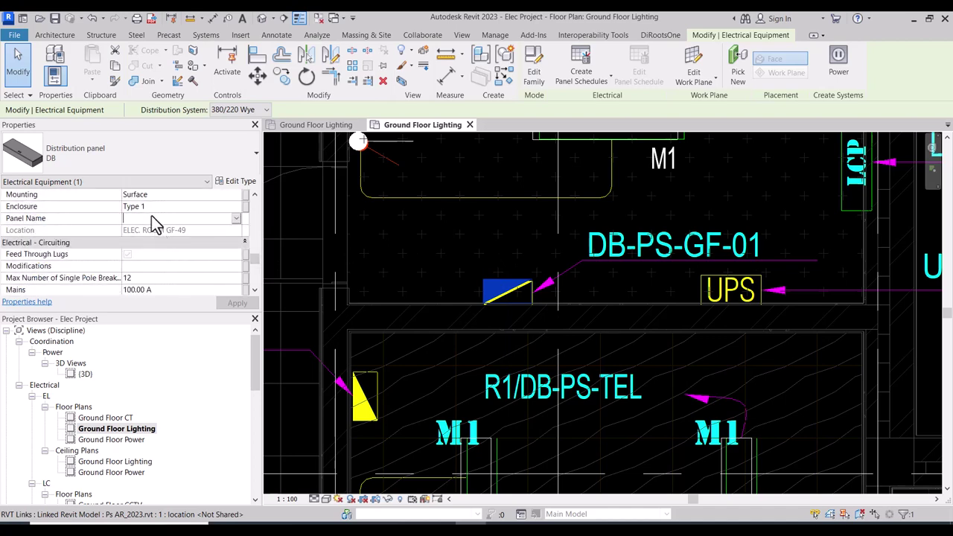
type("DB-PS-GF-01")
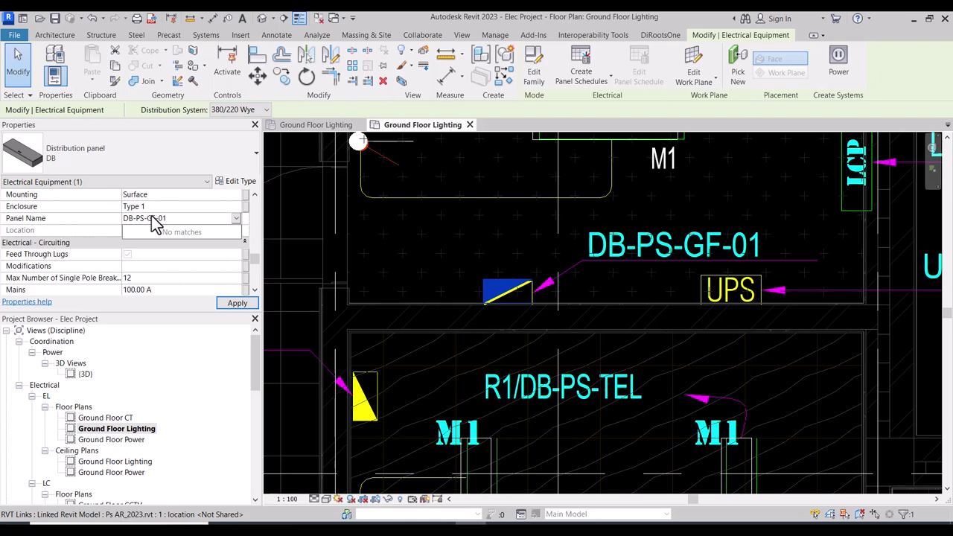
key("Return")
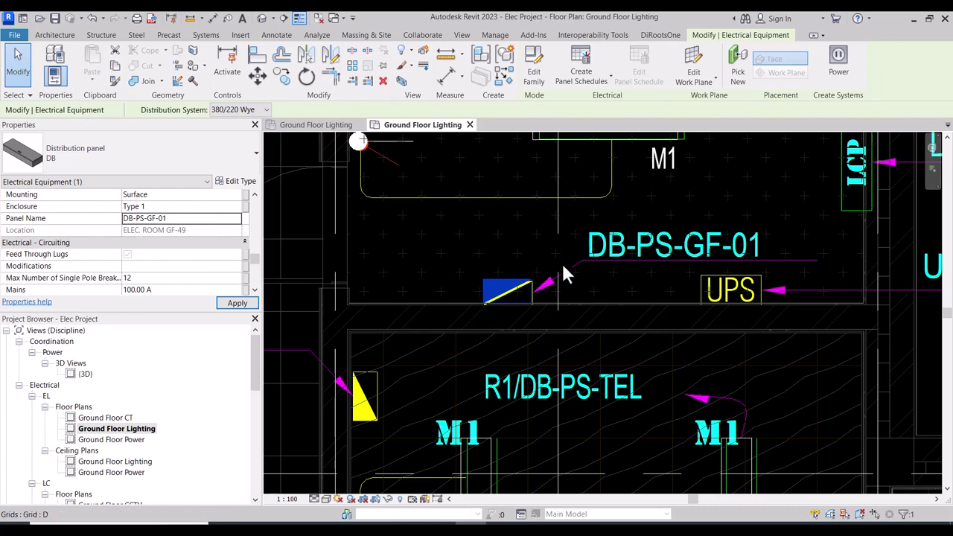
key("Escape")
scroll(563, 268, "down", 2)
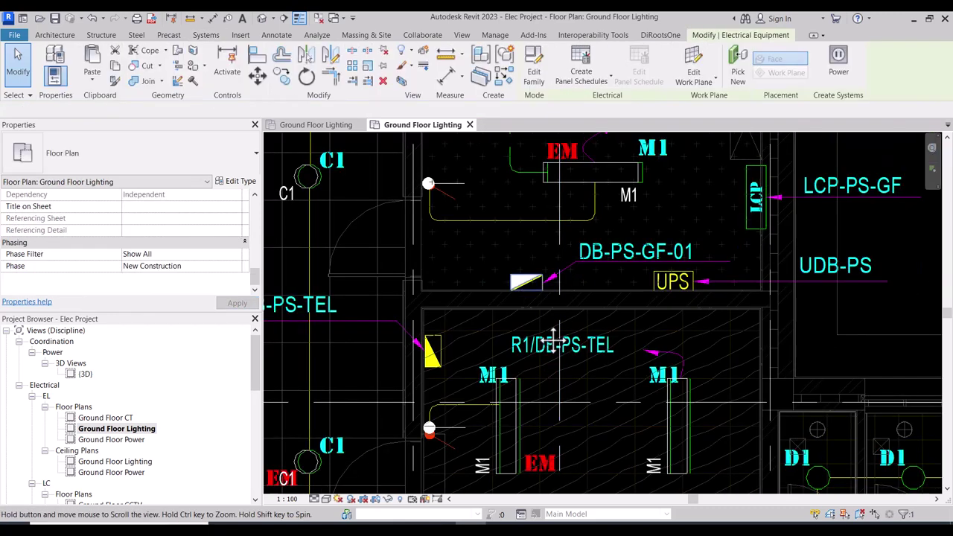
middle_click_drag(554, 338, 541, 291)
left_click(508, 380)
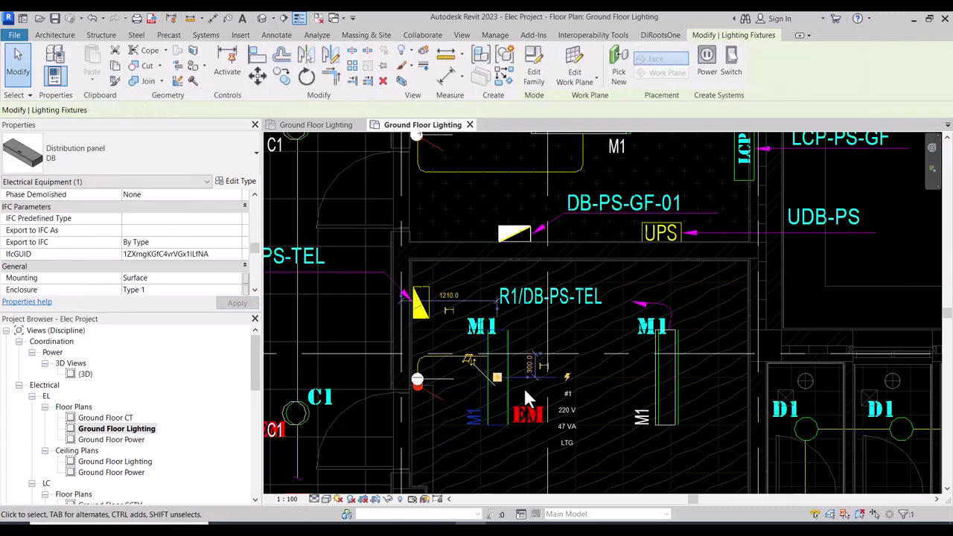
left_click(524, 393)
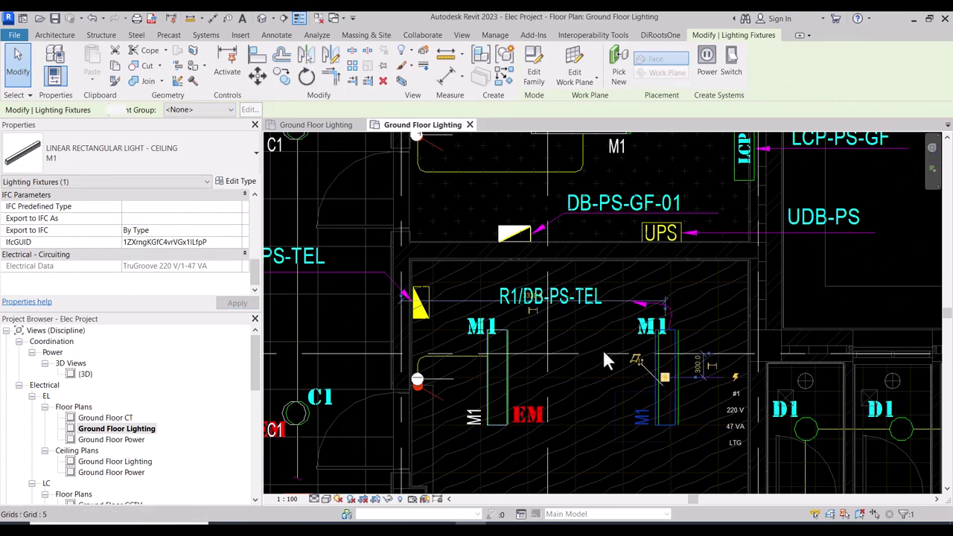
scroll(579, 319, "down", 2)
key("Escape")
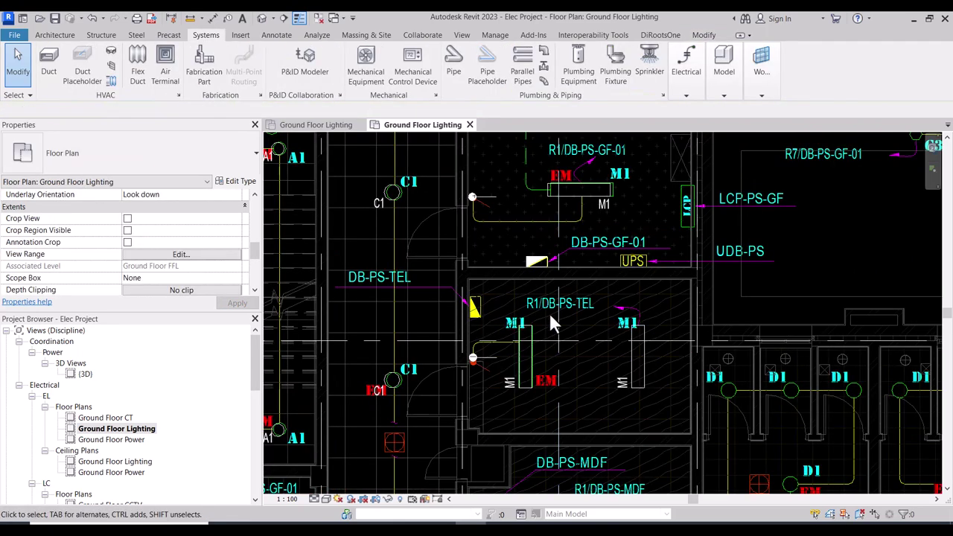
left_click(535, 261)
scroll(498, 309, "up", 3)
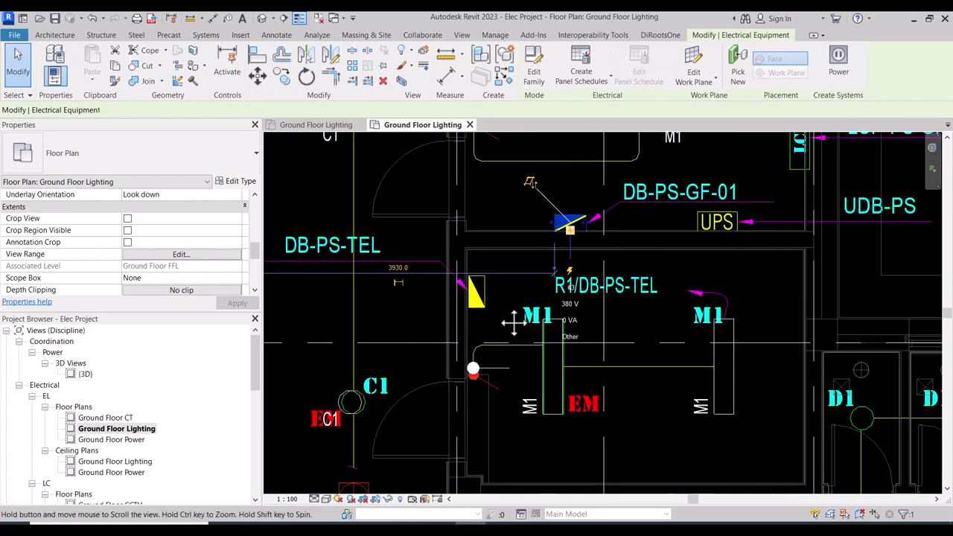
left_click(504, 74)
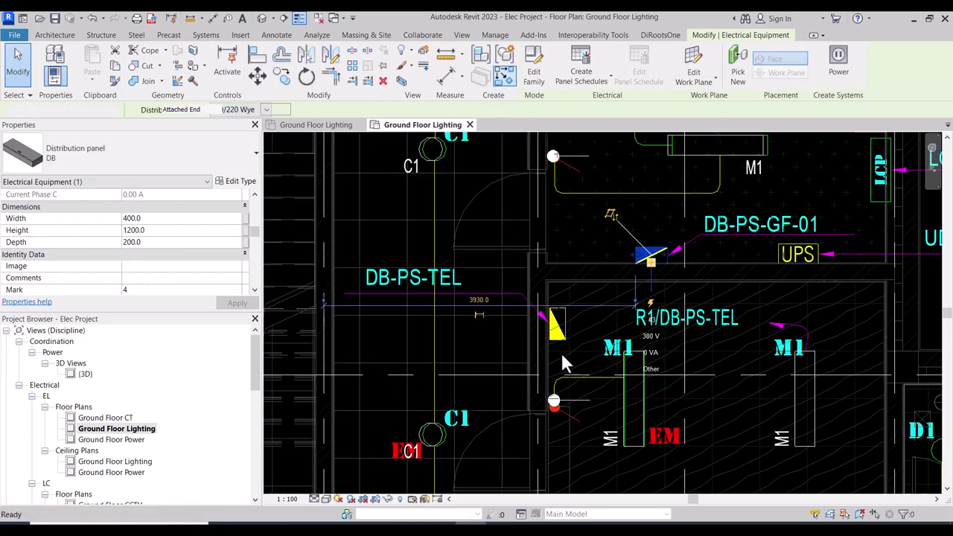
scroll(554, 335, "up", 3)
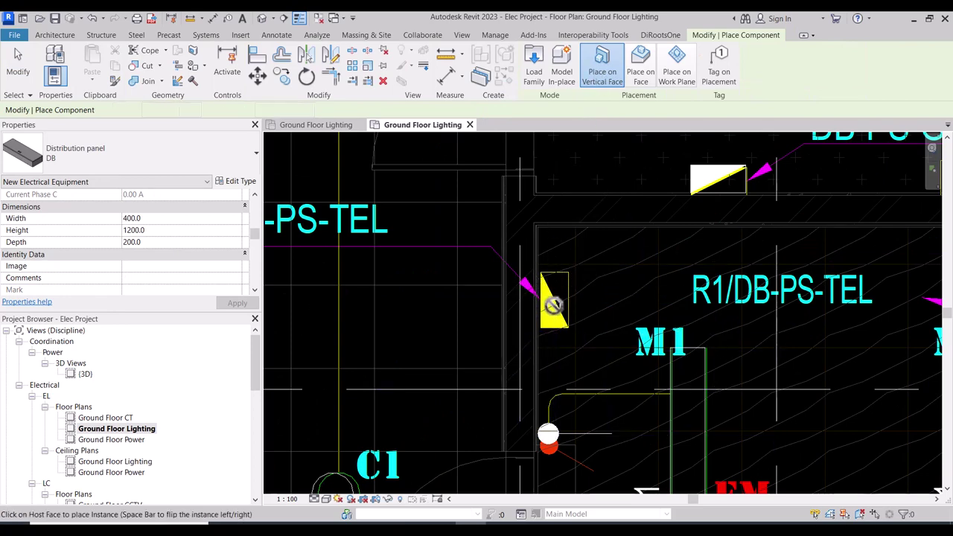
key("Escape")
key("Escape")
Step: Place a Distribution panel, type DB, on the vertical wall face and align it over the yellow DB-PS-TEL panel symbol
left_click(692, 172)
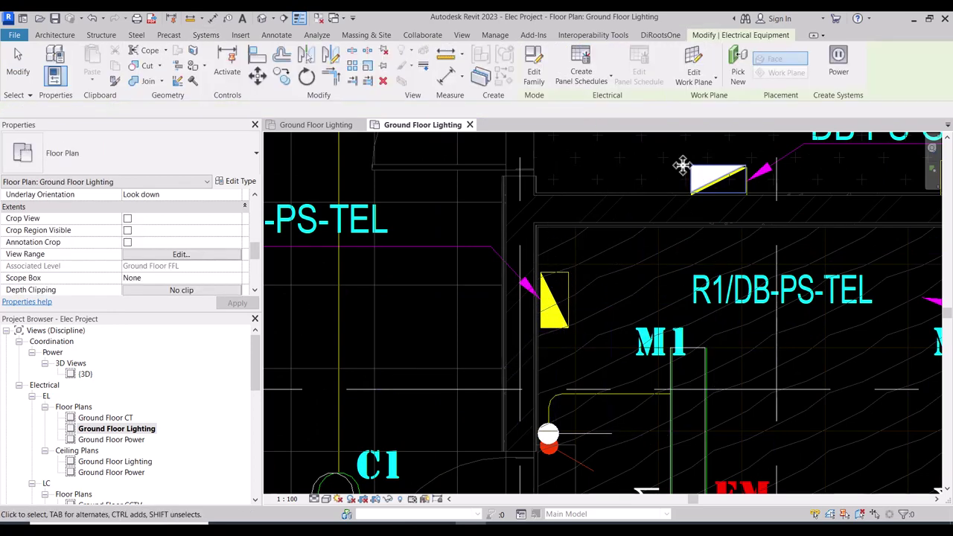
key("Escape")
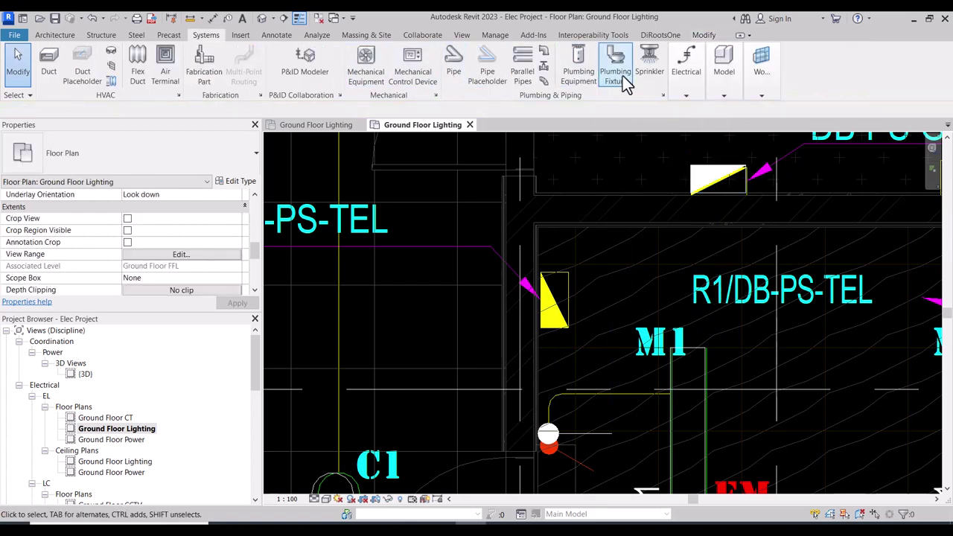
mouse_move(689, 97)
left_click(858, 125)
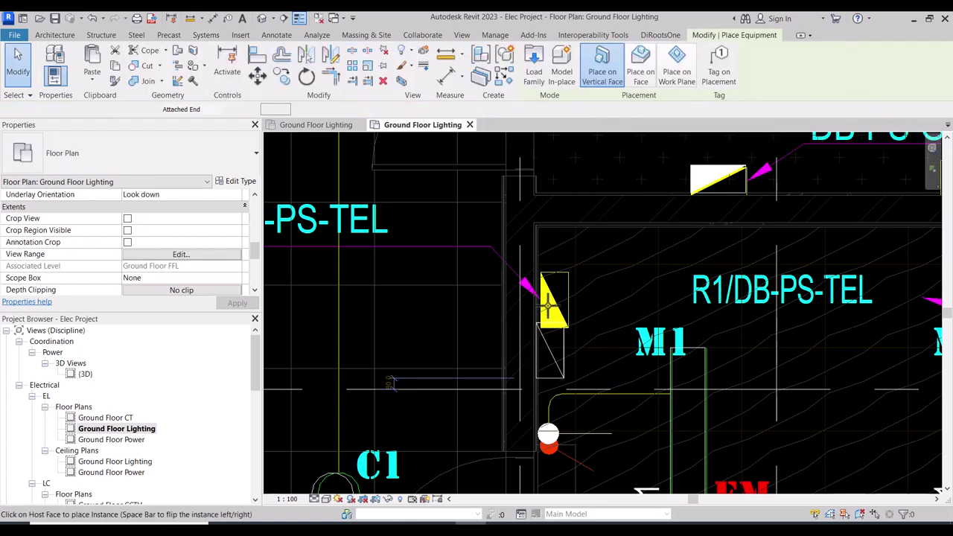
left_click(562, 355)
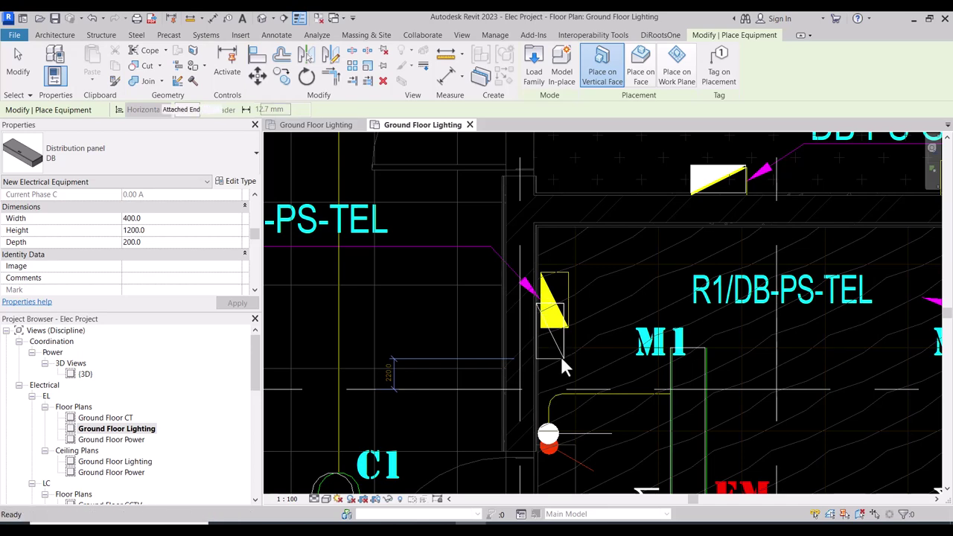
key("Escape")
left_click(562, 350)
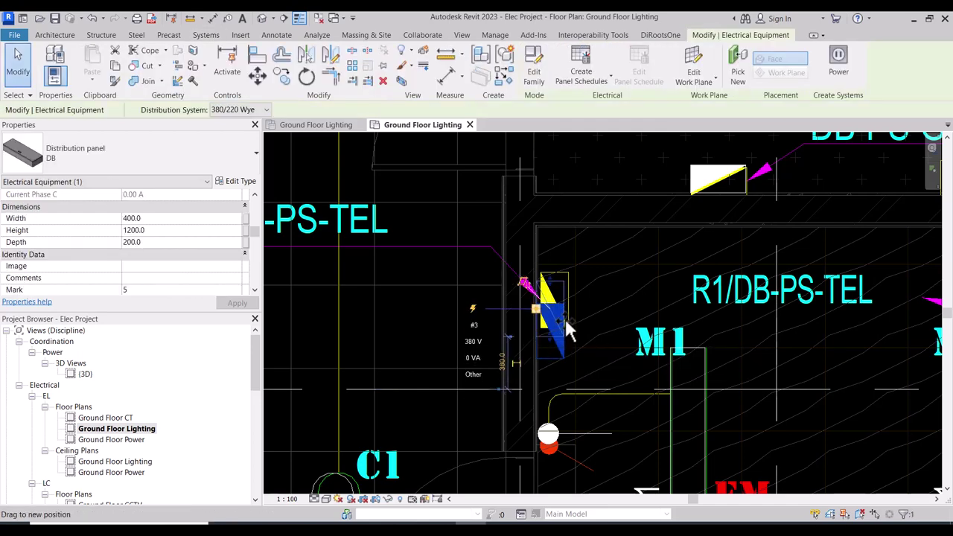
left_click(581, 321)
scroll(579, 320, "down", 3)
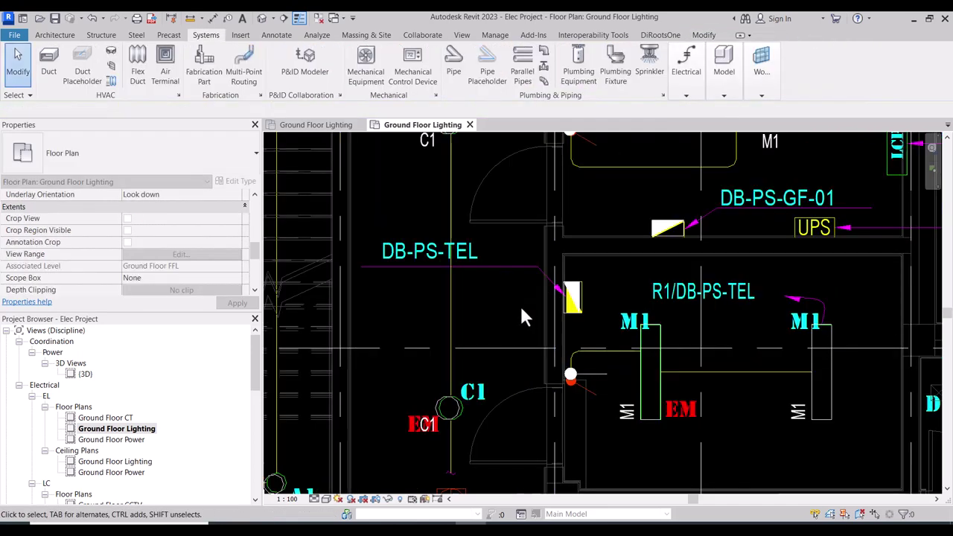
Step: Set the Panel Name of the distribution panel at the DB-PS-TEL symbol to DB-PS-TEL
left_click(567, 311)
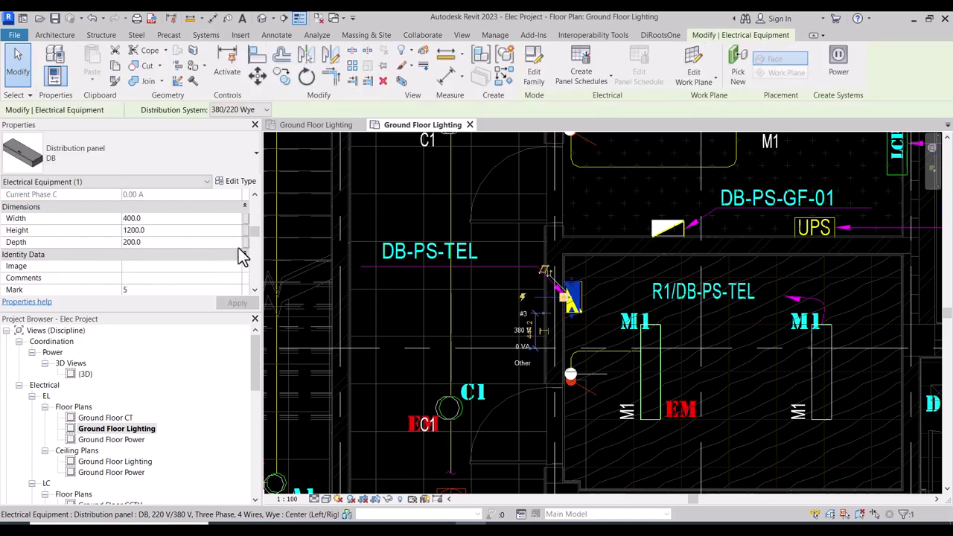
left_click_drag(253, 240, 253, 264)
left_click(182, 231)
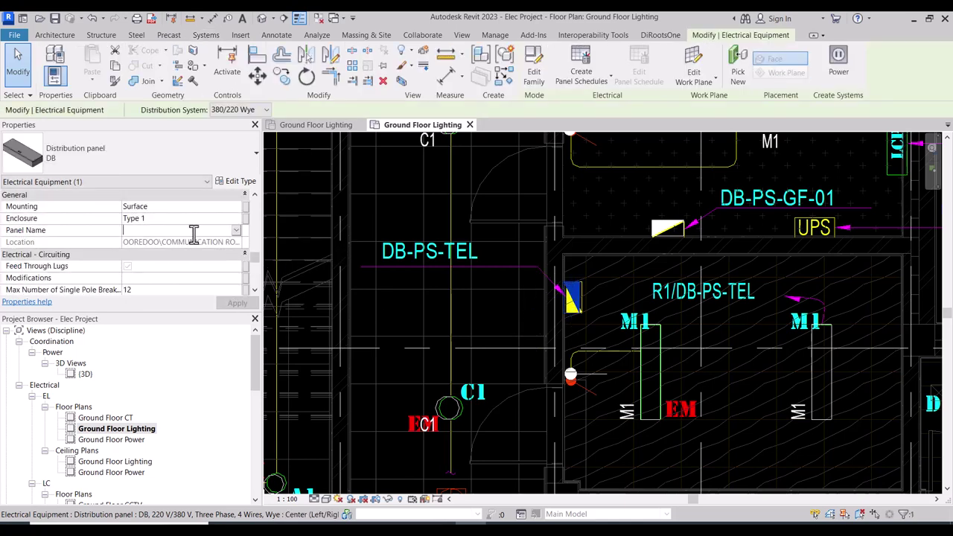
type("DB-P")
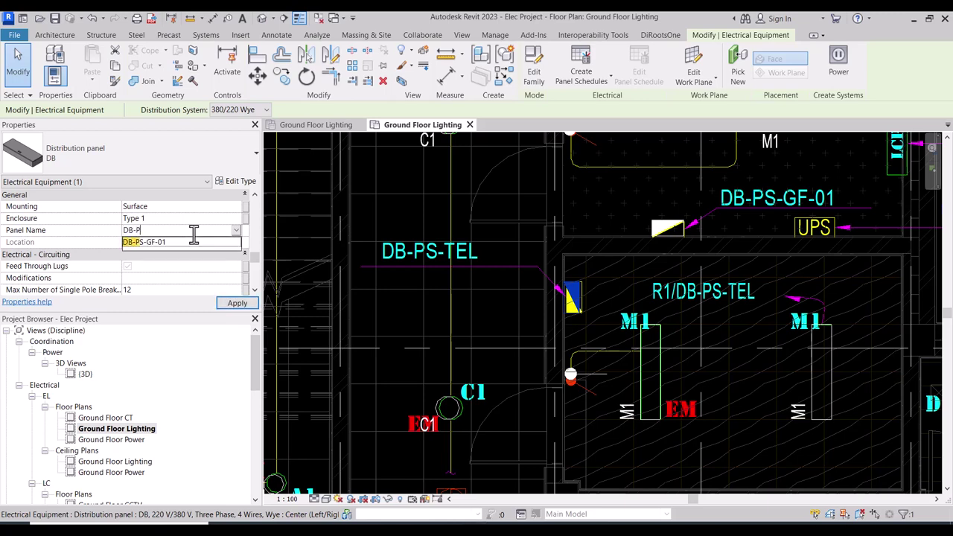
type("S-TEL")
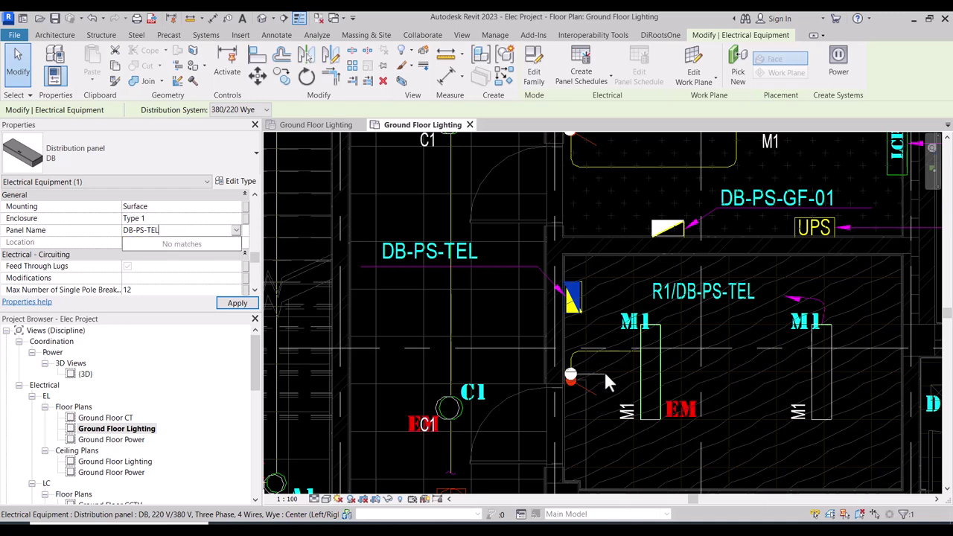
key("Return")
key("Escape")
Step: Copy the DB-PS-TEL distribution panel onto the yellow panel symbol labelled DB-PS-MDF
scroll(512, 280, "down", 2)
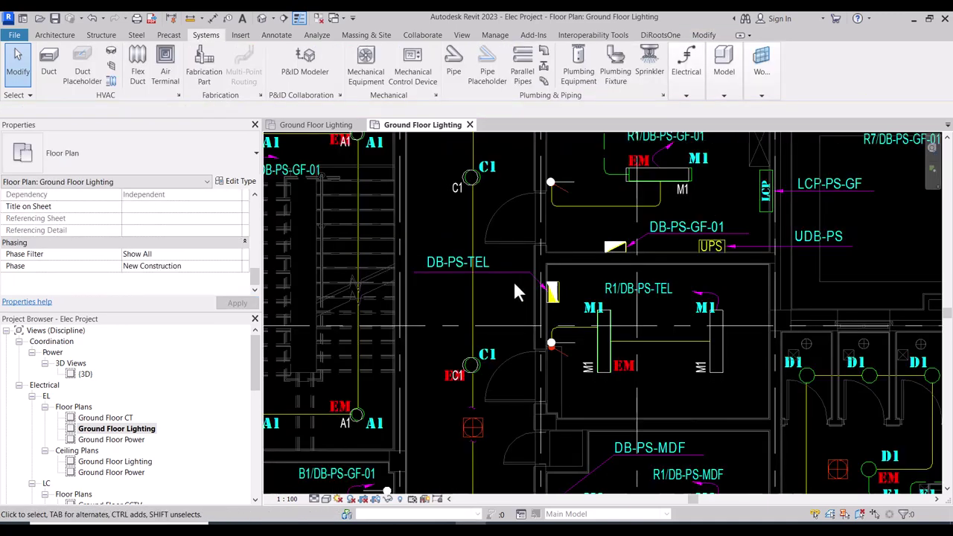
scroll(578, 380, "down", 1)
scroll(605, 433, "down", 2)
scroll(562, 379, "up", 1)
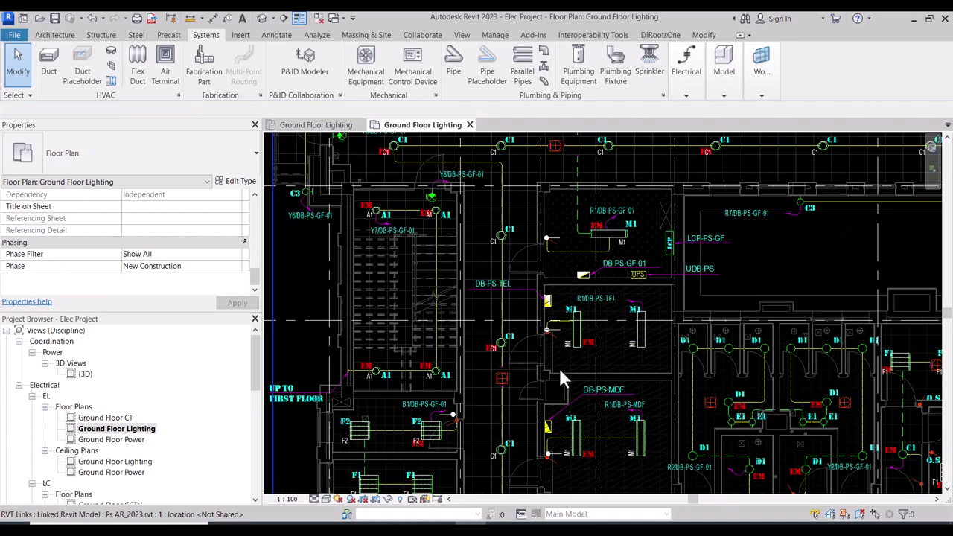
left_click(552, 313)
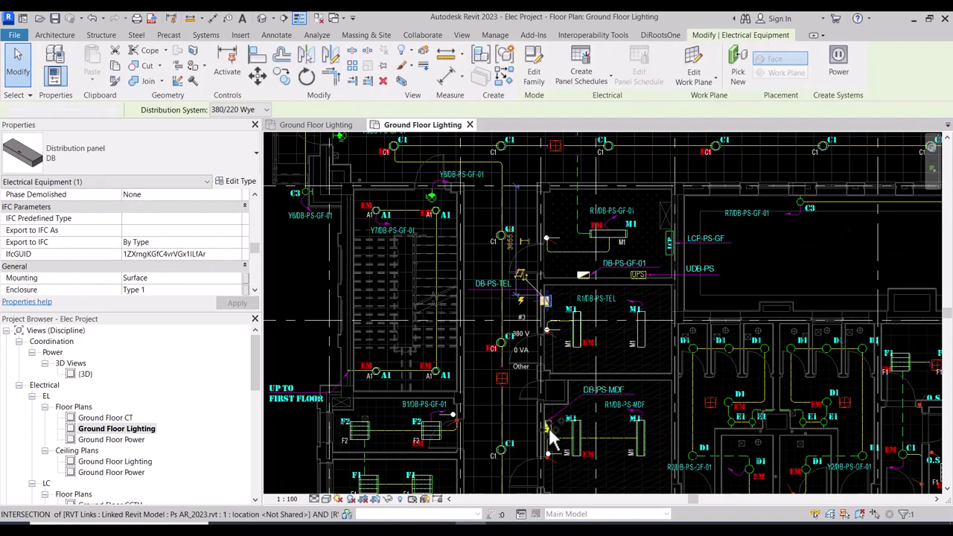
scroll(551, 442, "up", 3)
scroll(551, 436, "up", 3)
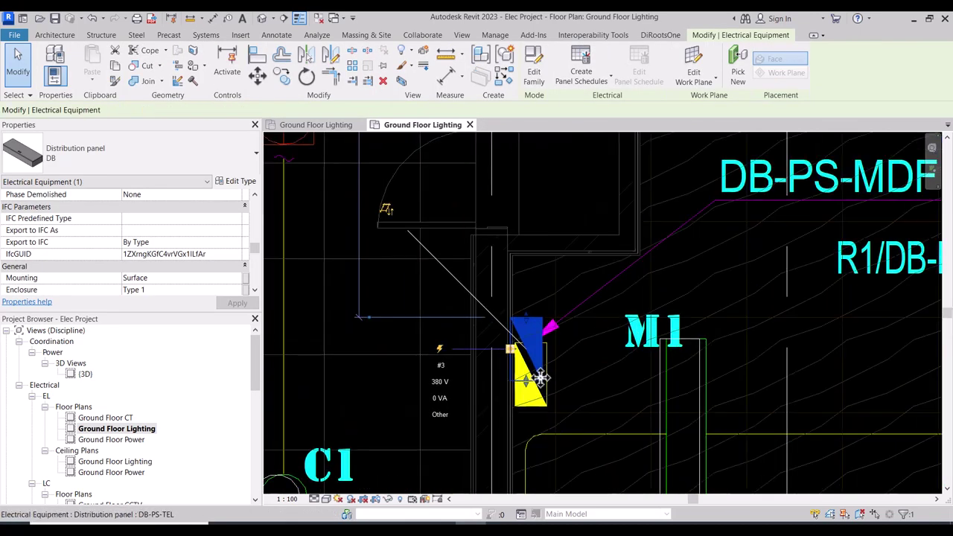
key("Escape")
scroll(581, 352, "down", 2)
middle_click_drag(668, 291, 647, 292)
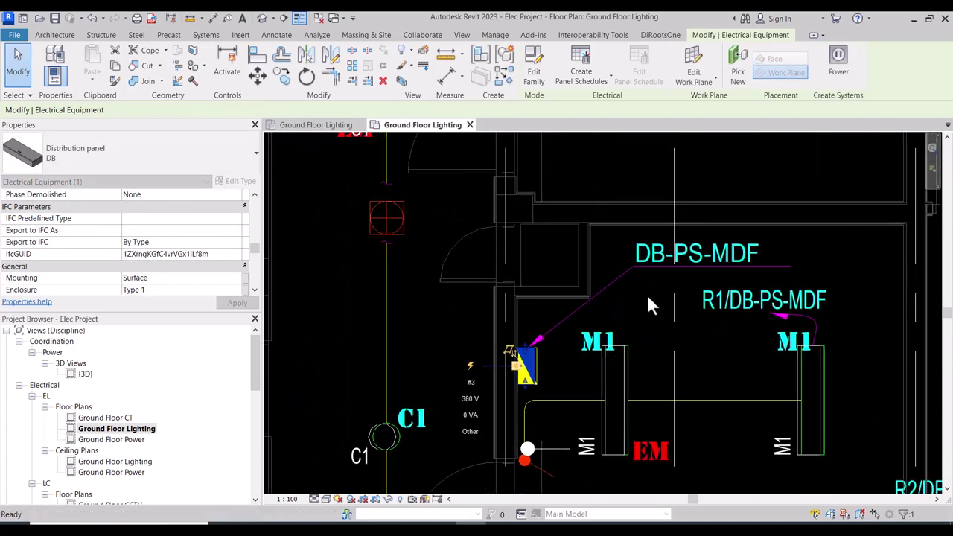
Step: Set the copied distribution panel's Panel Name to DB-PS-MDF
scroll(653, 281, "up", 1)
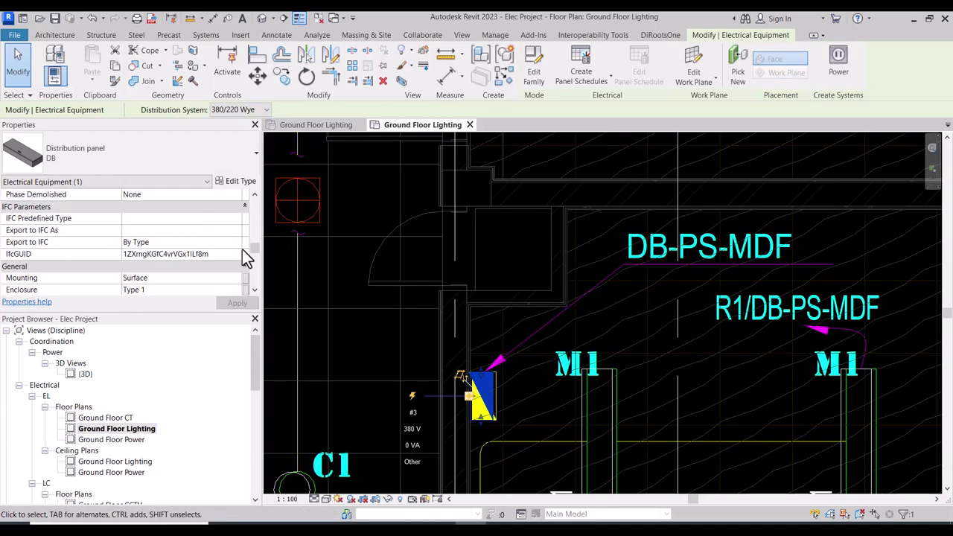
left_click_drag(253, 248, 254, 256)
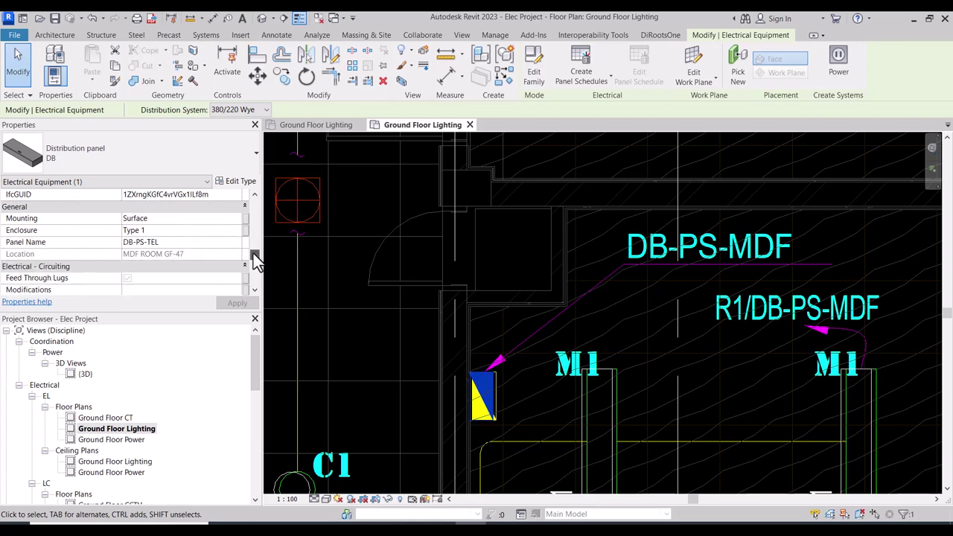
left_click(166, 243)
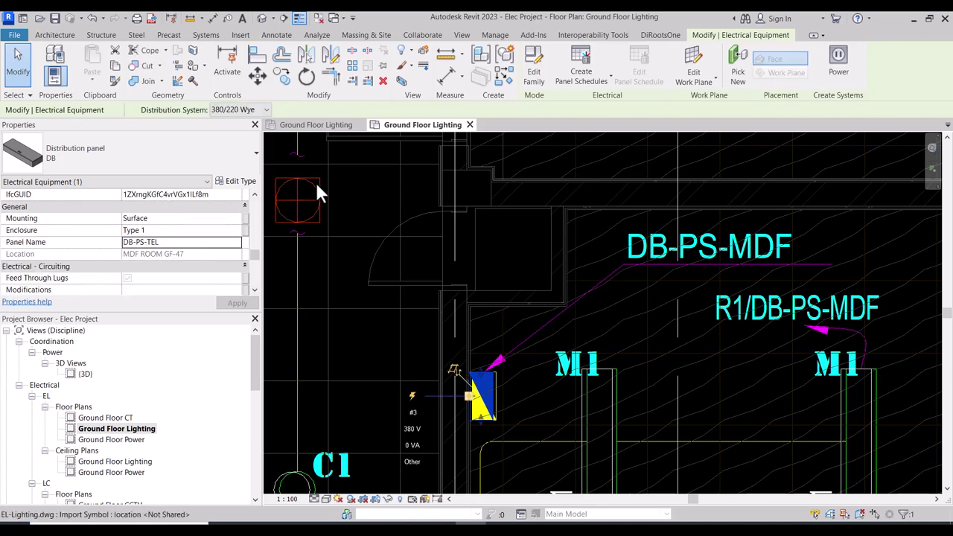
left_click(179, 243)
left_click_drag(170, 243, 152, 242)
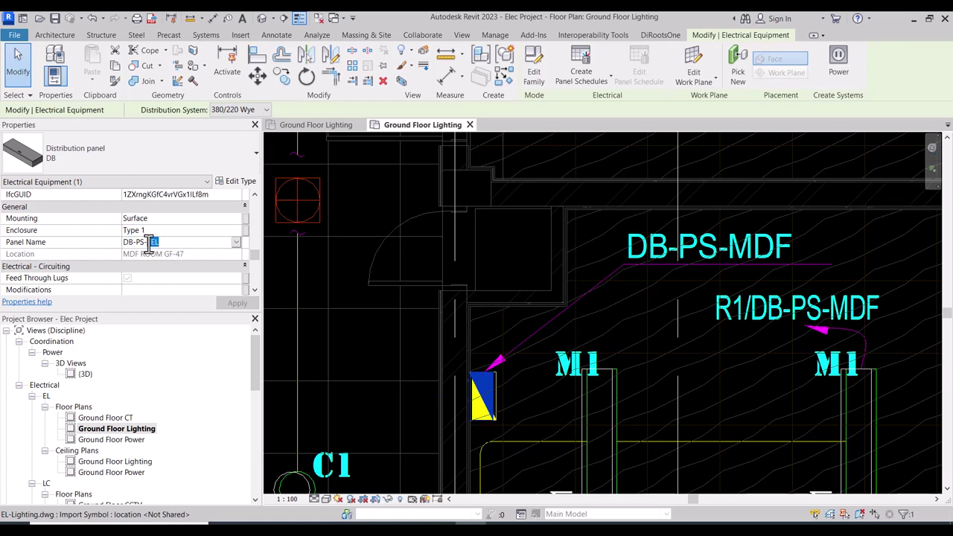
type("MDF")
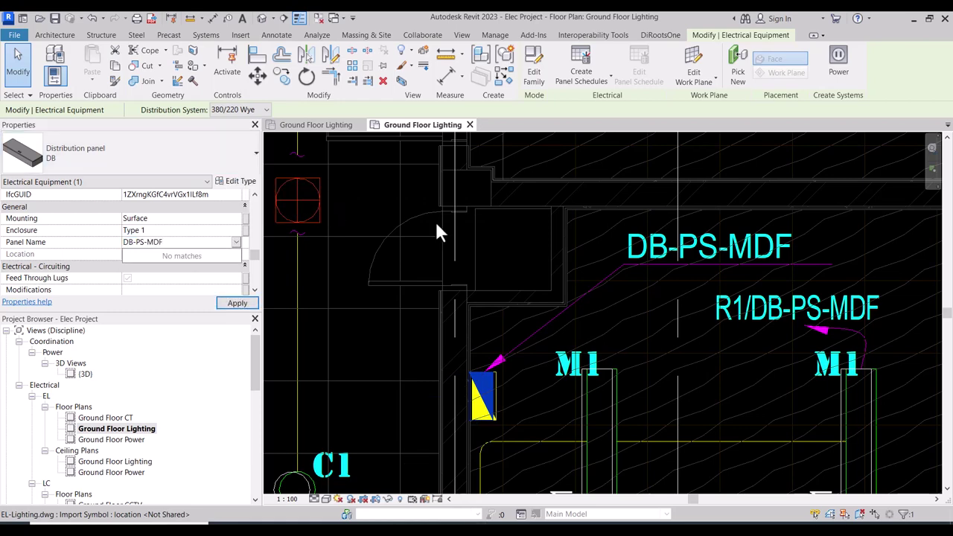
scroll(500, 296, "down", 2)
left_click(525, 367)
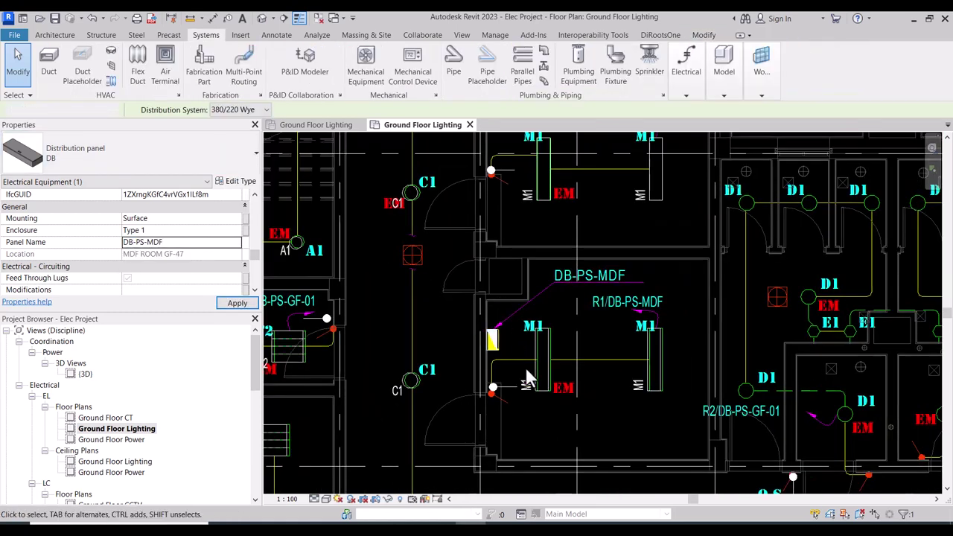
Step: Place an electrical equipment AC CHANGE OVER CONTROL PANEL on the vertical wall face at the LCP symbol labelled LCP-PS-GF
middle_click_drag(544, 409, 520, 288)
scroll(488, 342, "down", 2)
scroll(519, 286, "down", 2)
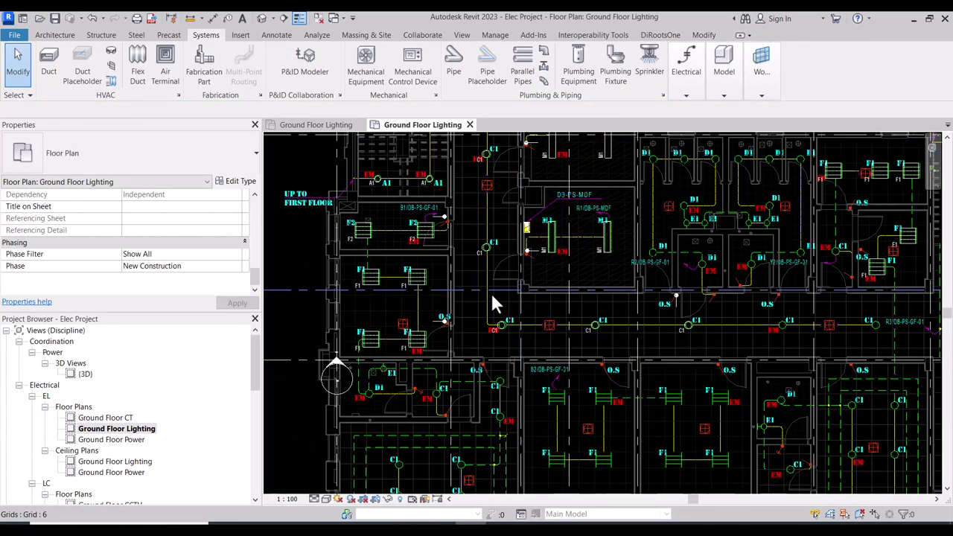
middle_click_drag(504, 336, 463, 469)
middle_click_drag(448, 356, 448, 451)
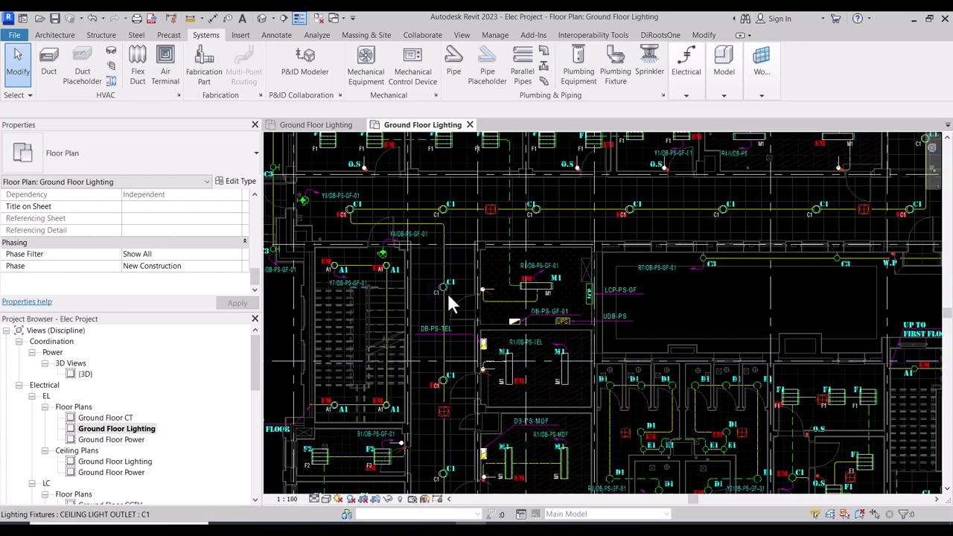
middle_click_drag(463, 310, 477, 380)
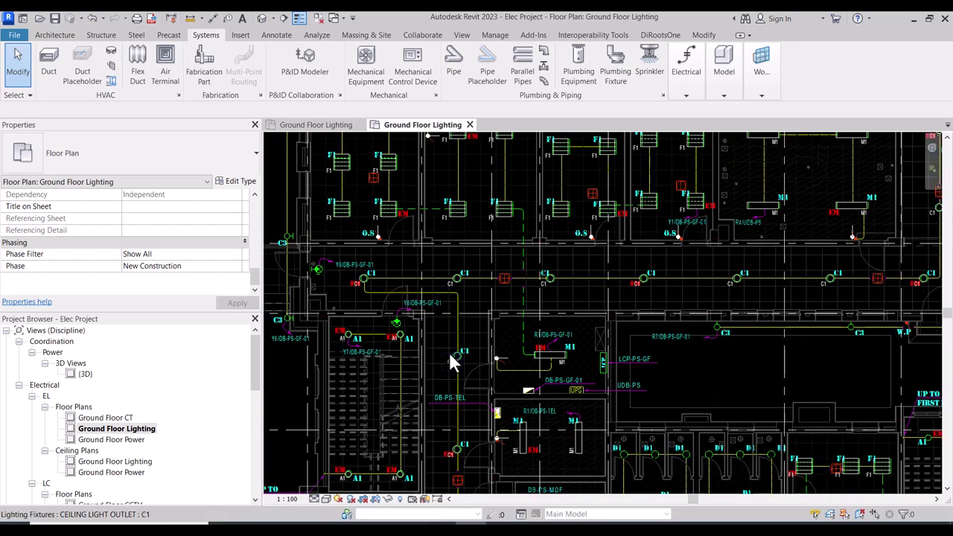
scroll(602, 382, "up", 4)
scroll(557, 348, "up", 2)
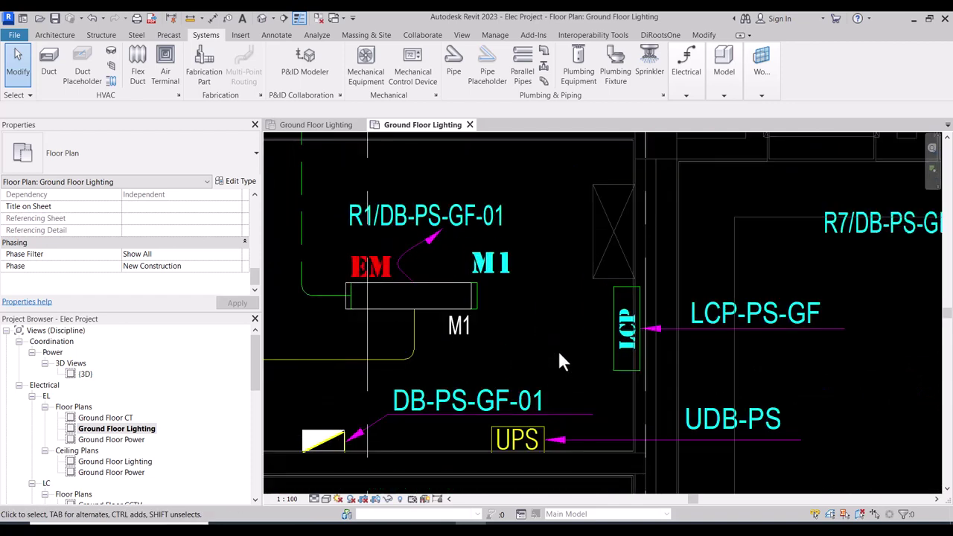
scroll(557, 328, "down", 1)
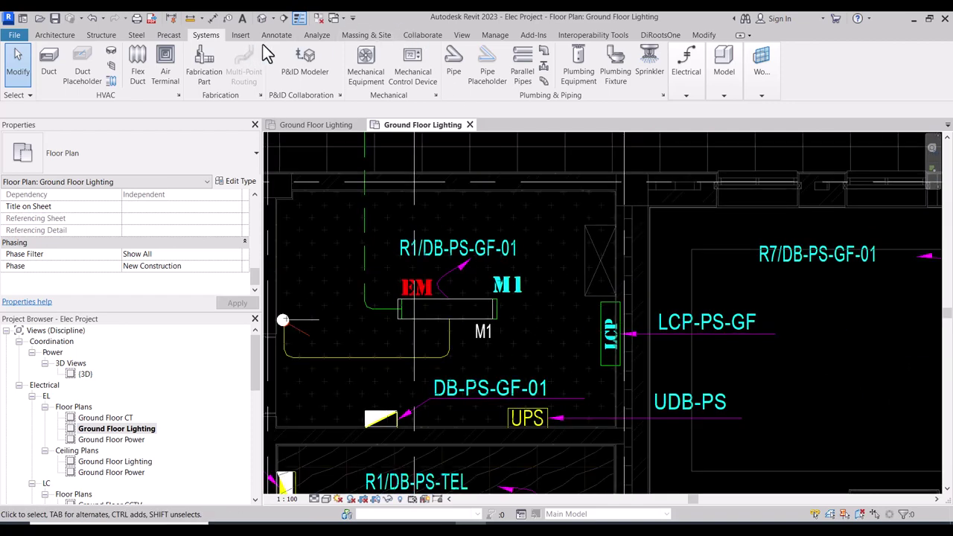
left_click(687, 90)
left_click(841, 132)
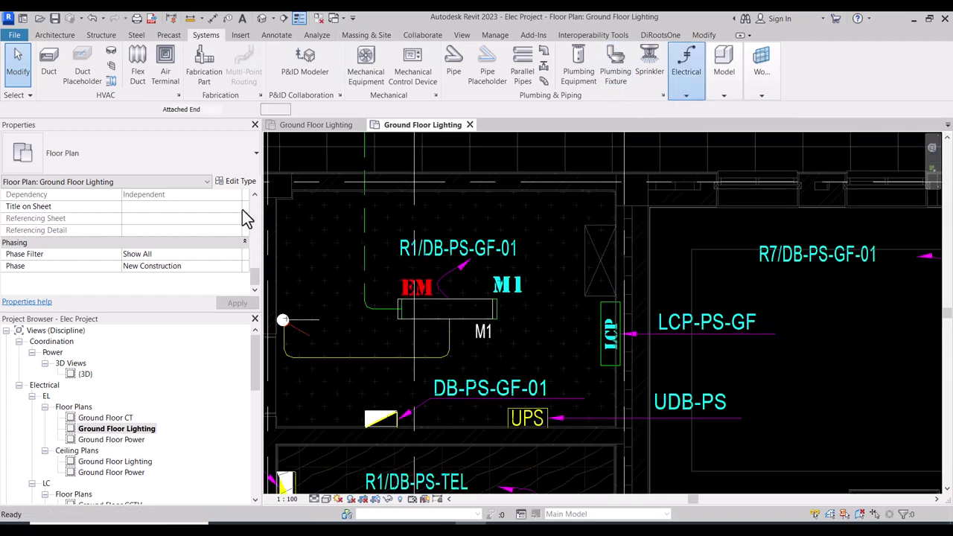
left_click(192, 152)
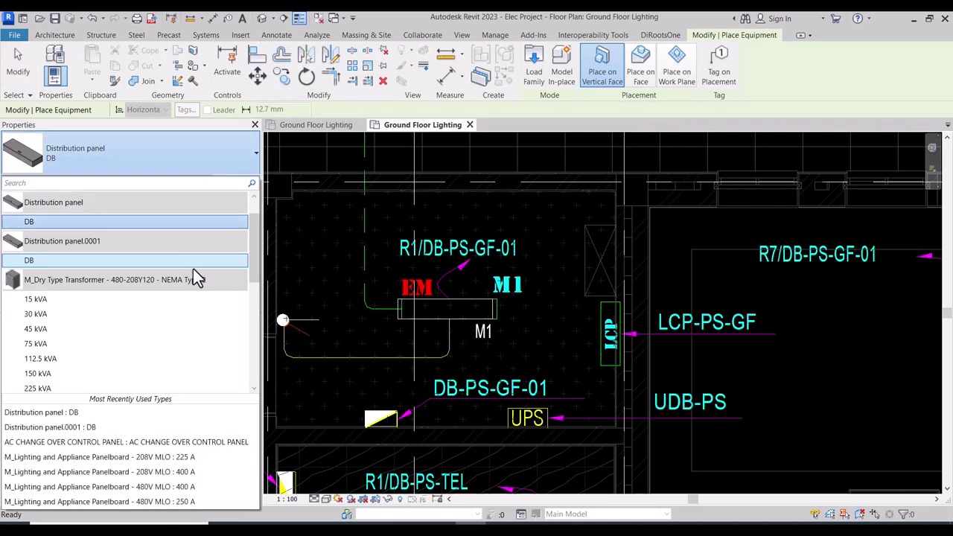
scroll(209, 266, "up", 1)
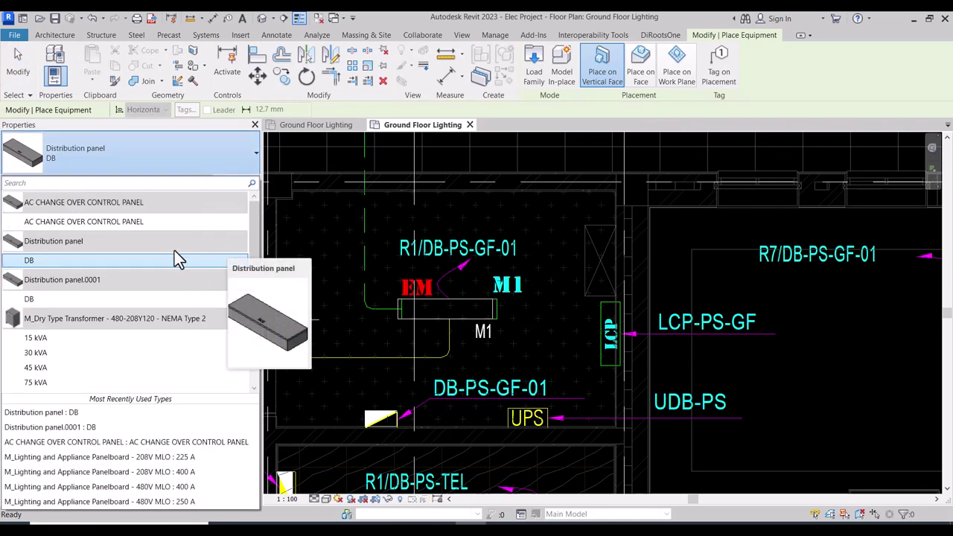
mouse_move(123, 222)
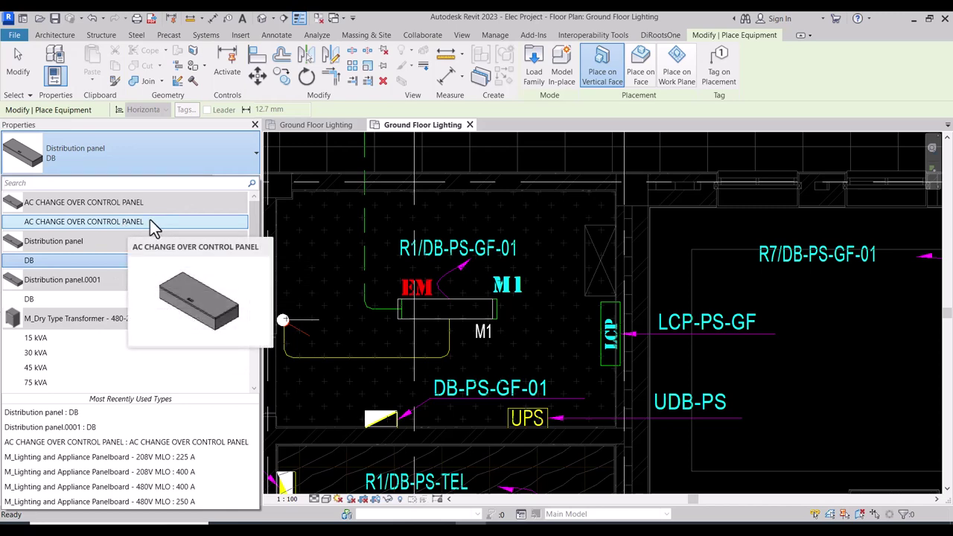
left_click_drag(254, 212, 249, 191)
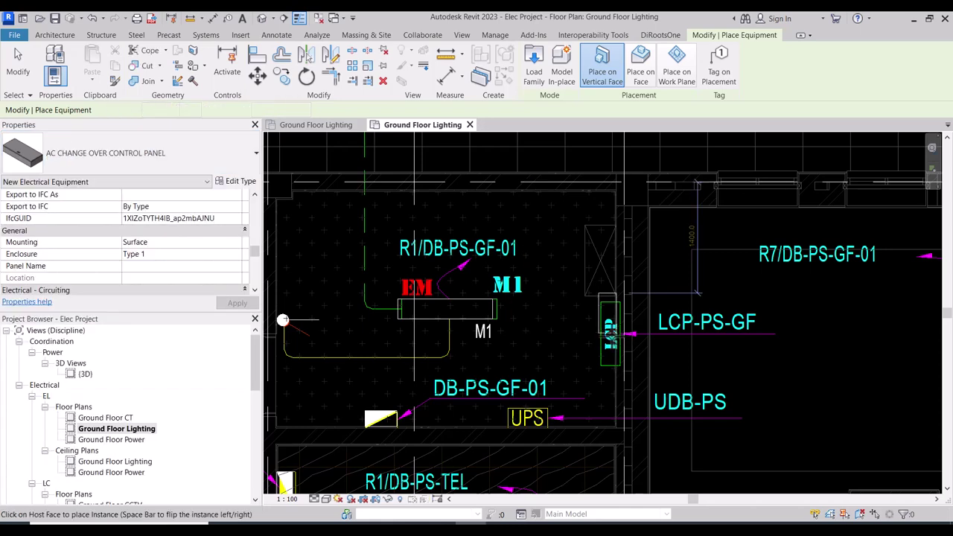
key("Escape")
key("Escape")
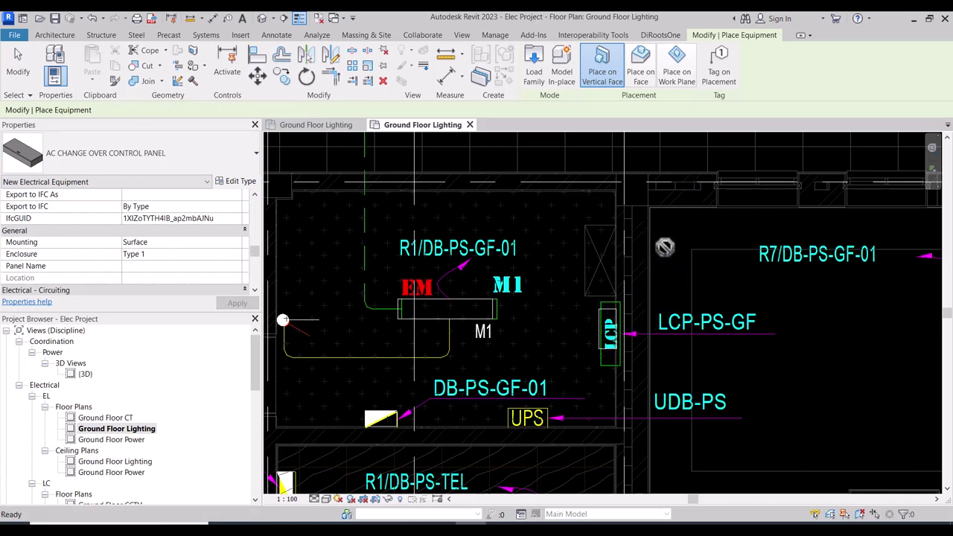
Step: Isolate the DB-PS-GF-01 distribution panel in the 3D view with a selection box
scroll(646, 287, "down", 3)
scroll(625, 237, "down", 2)
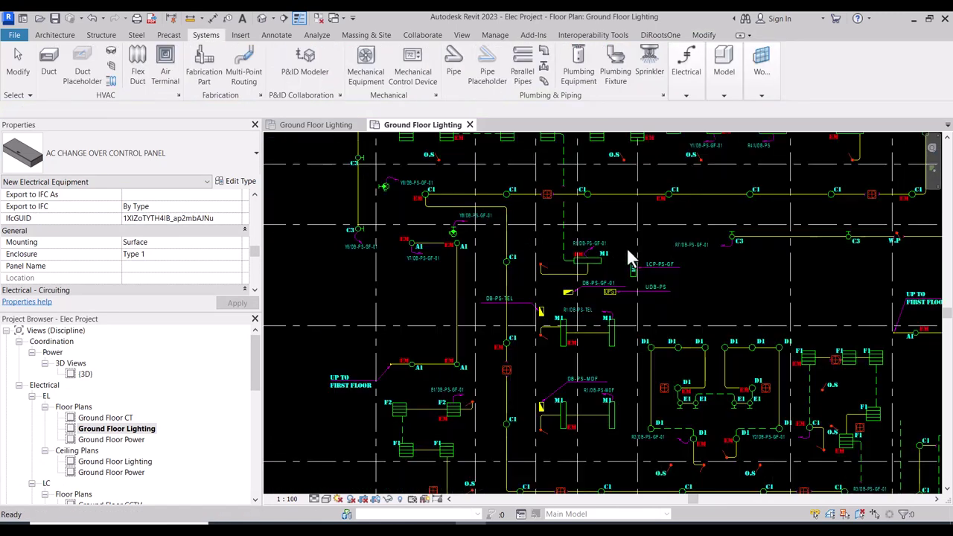
left_click(564, 292)
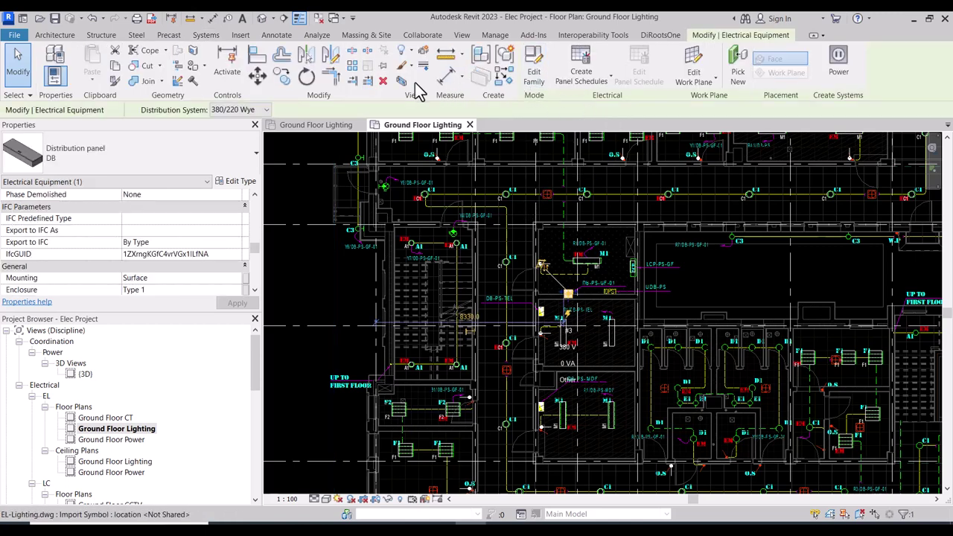
key("b")
key("x")
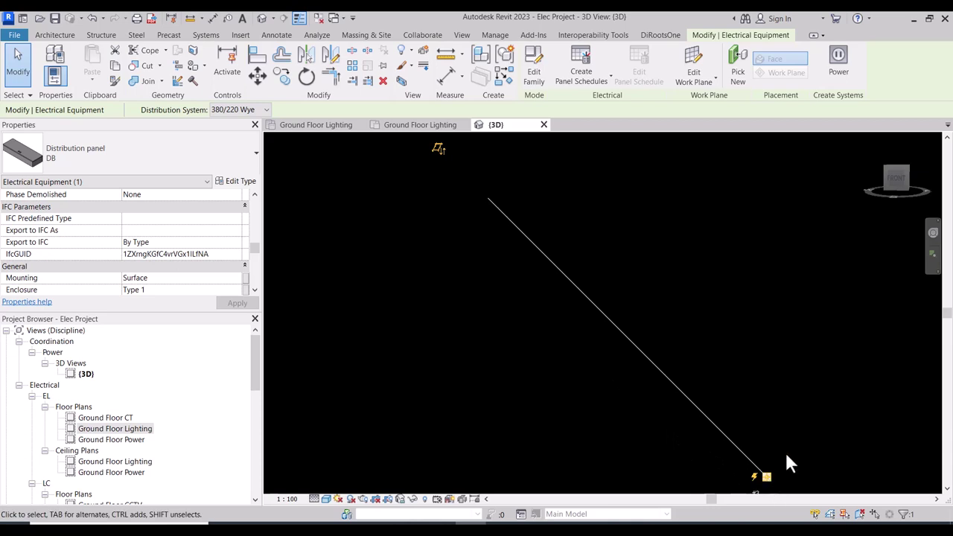
Step: Extend the 3D section box downward to include the floor slab beneath the wall-mounted distribution panel
left_click(777, 483)
middle_click(715, 456)
middle_click(716, 456)
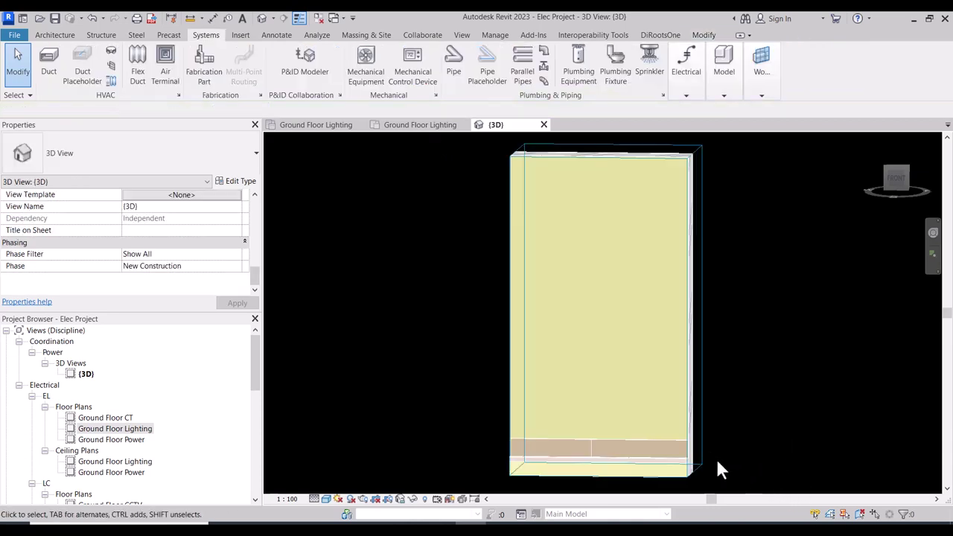
middle_click_drag(616, 351, 489, 339, "shift")
left_click(565, 269)
scroll(389, 258, "down", 2)
left_click(489, 339)
left_click_drag(468, 334, 469, 423)
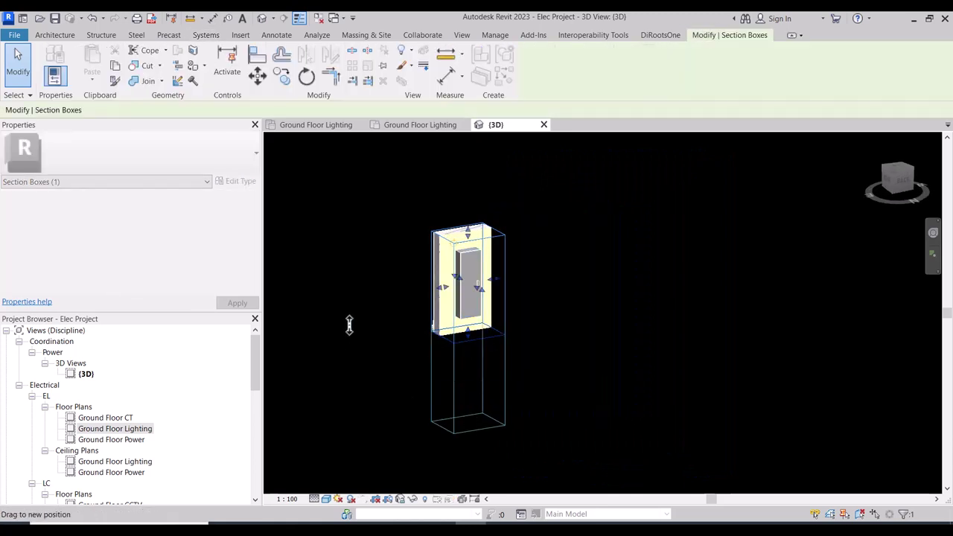
left_click(369, 287)
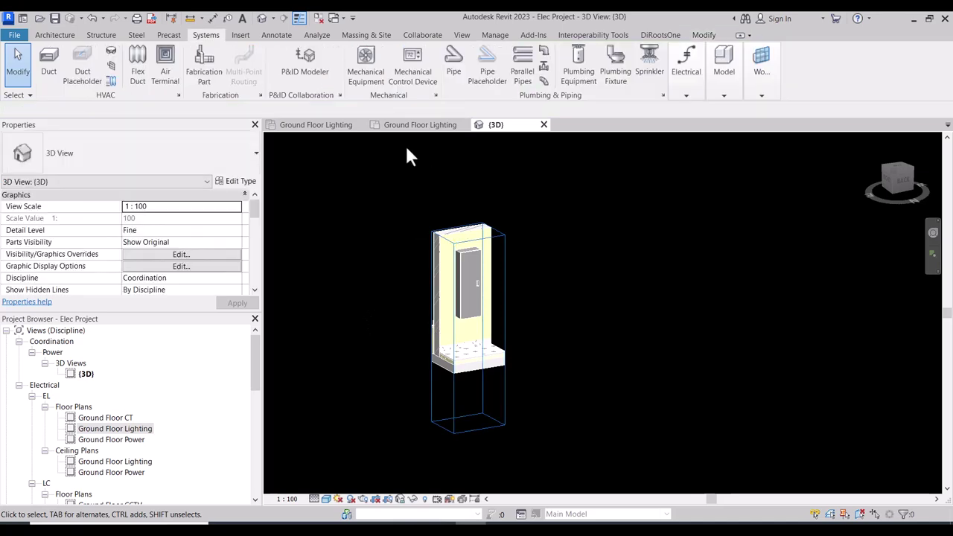
Step: Review the placed lighting and panels in the Ground Floor Lighting floor plan and the Ground Floor Lighting ceiling plan
left_click(396, 124)
scroll(546, 312, "down", 5)
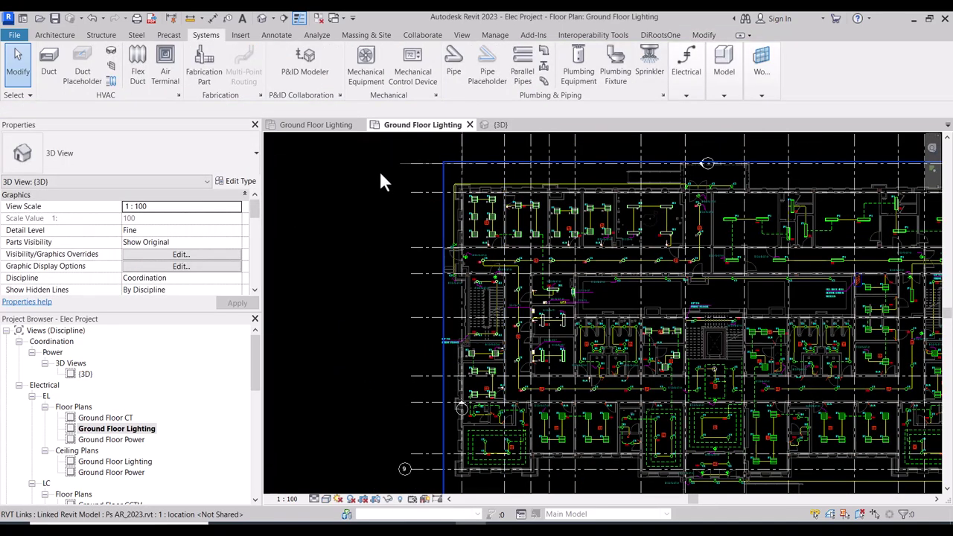
left_click_drag(356, 153, 684, 438)
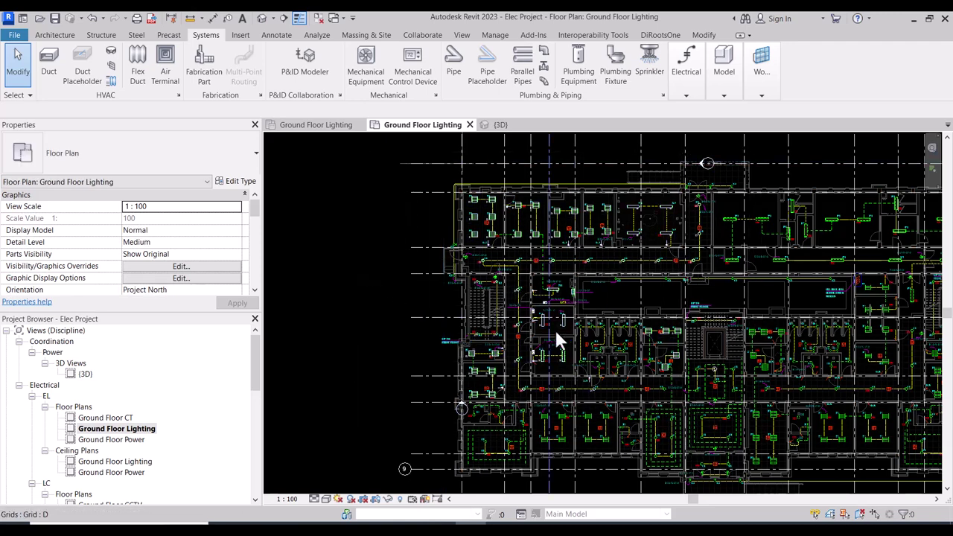
scroll(549, 321, "up", 3)
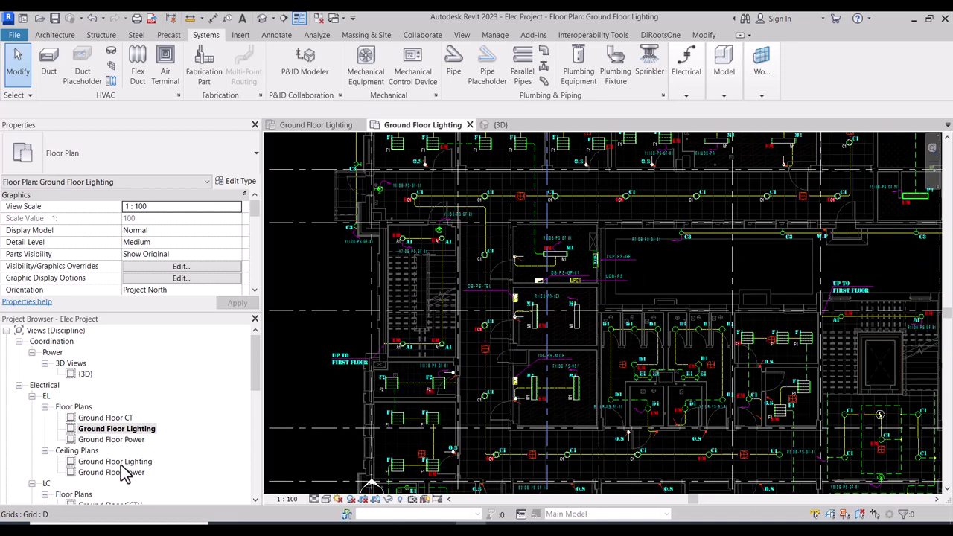
double_click(116, 462)
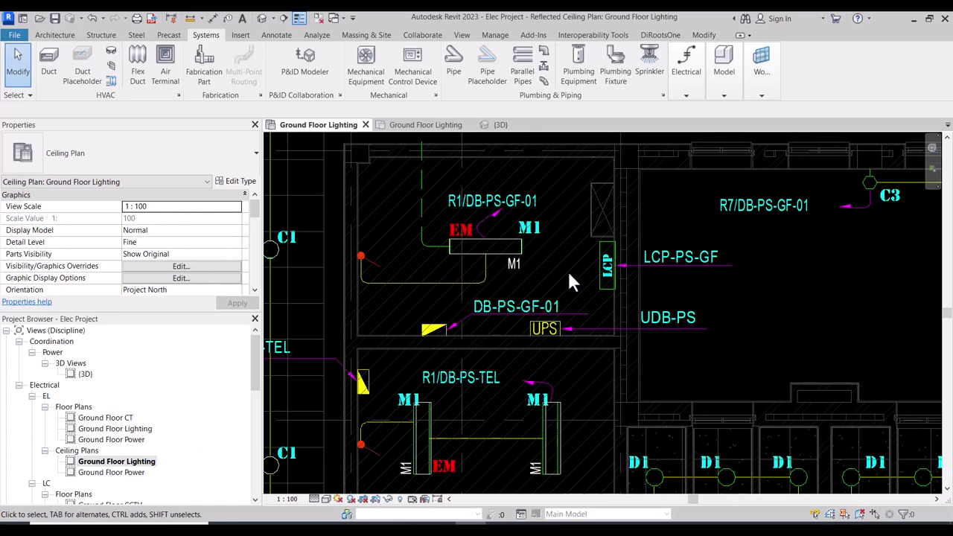
scroll(568, 269, "down", 3)
scroll(567, 277, "down", 2)
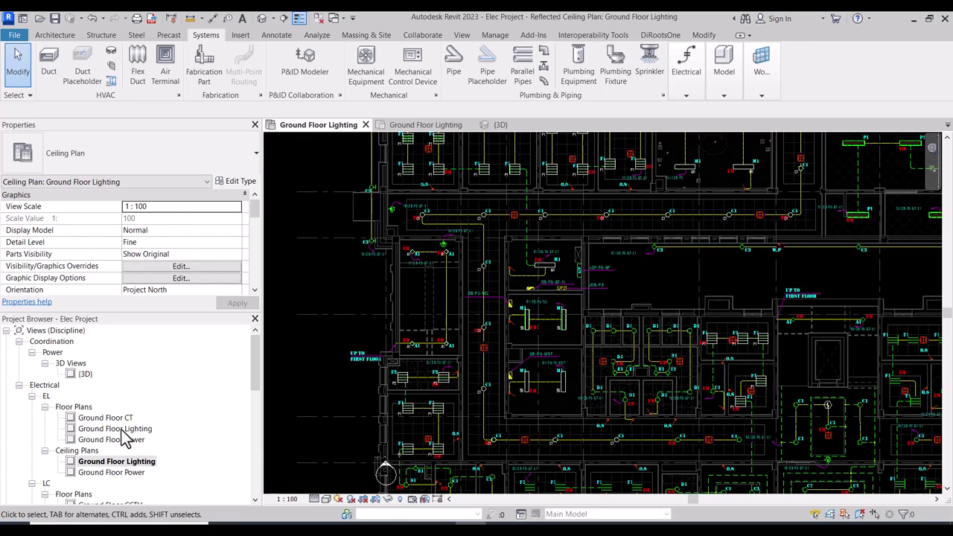
Step: Reopen the Ground Floor Lighting floor plan and examine the switches, distribution panels and fixtures around the electrical rooms
double_click(119, 429)
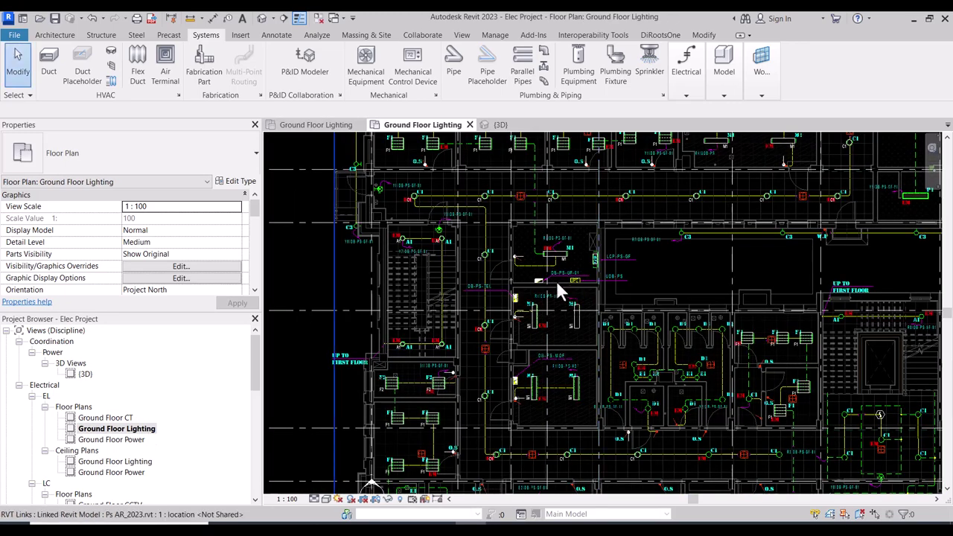
scroll(501, 255, "up", 4)
scroll(513, 243, "down", 2)
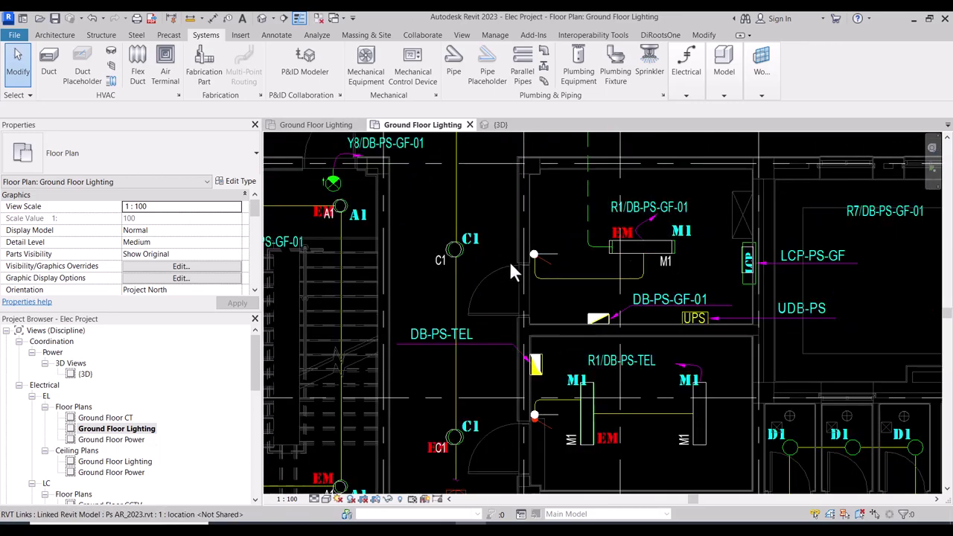
scroll(512, 272, "down", 3)
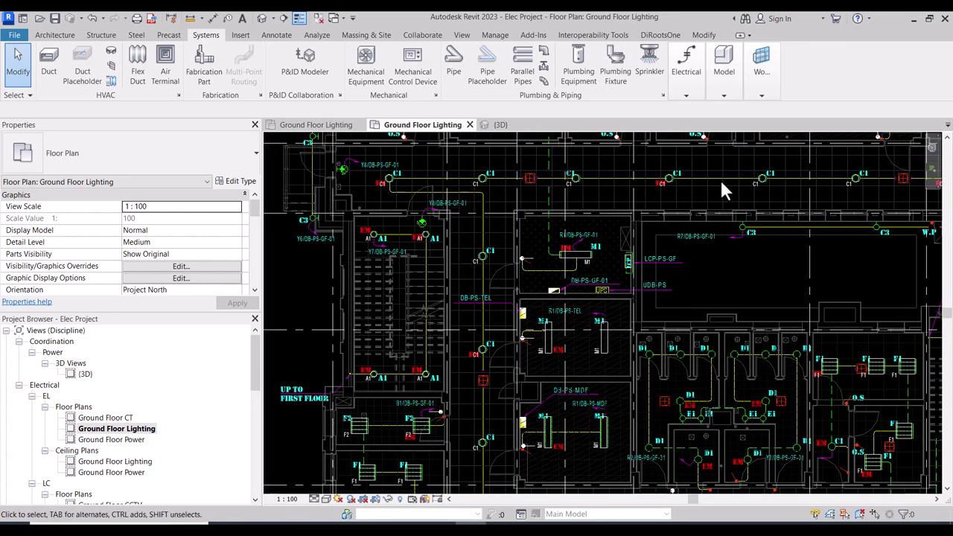
middle_click_drag(648, 385, 648, 410)
scroll(557, 340, "down", 2)
middle_click_drag(538, 240, 533, 311)
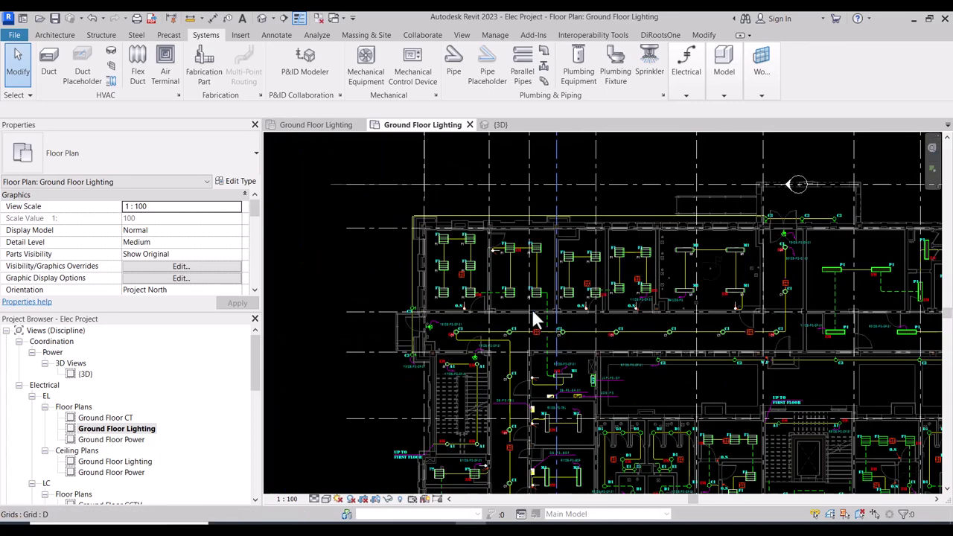
scroll(347, 267, "down", 1)
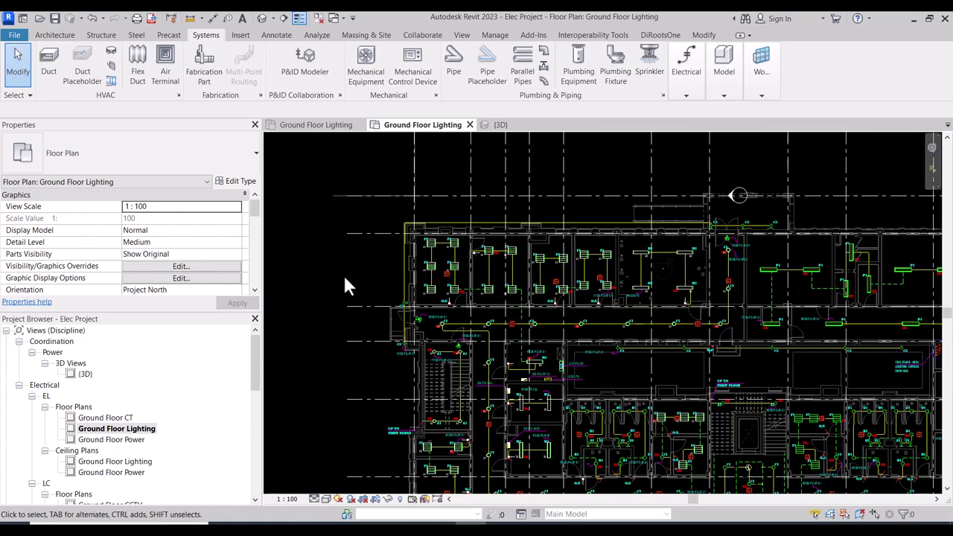
Step: Save the project with the overall Ground Floor Lighting floor plan in view
scroll(344, 277, "down", 1)
middle_click_drag(338, 280, 332, 232)
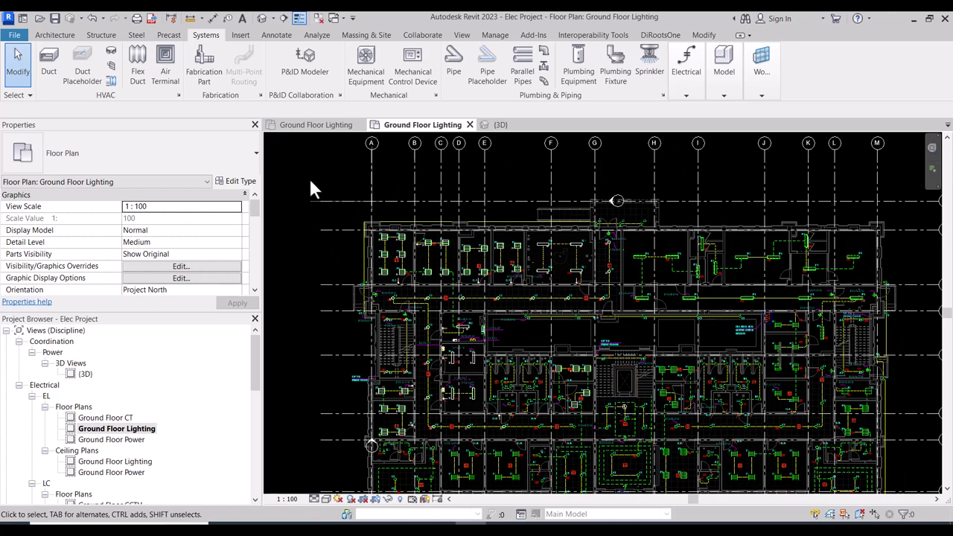
left_click(55, 18)
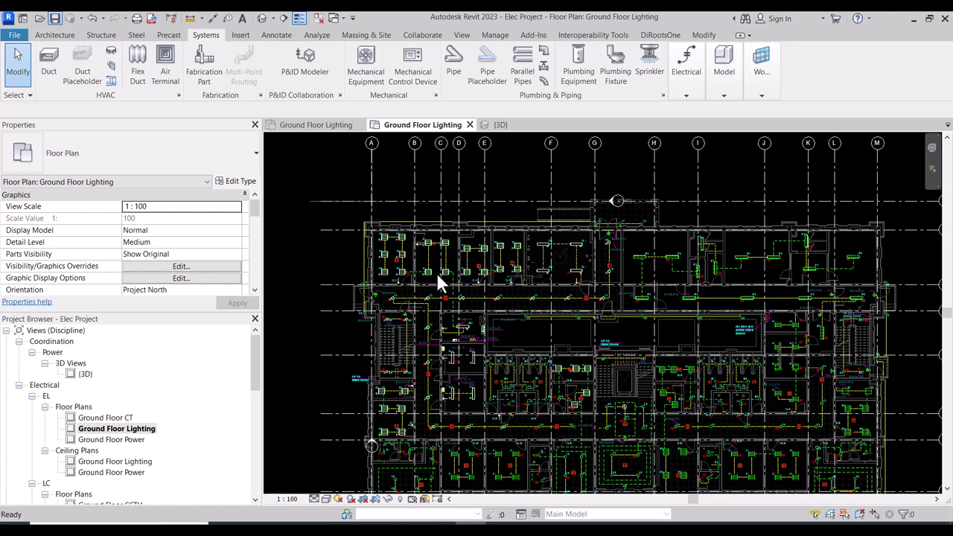